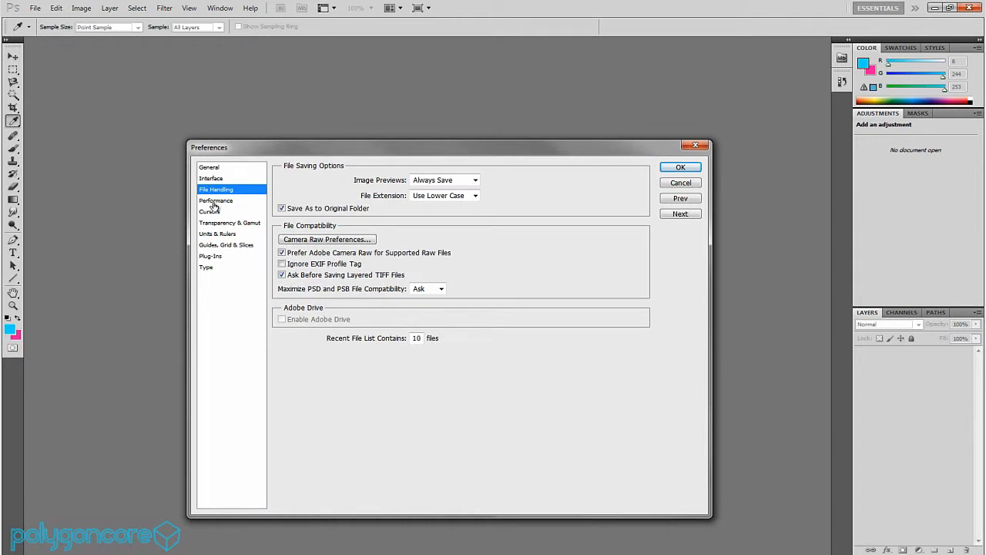
Review the preferences from Performance and Cursors through Units & Rulers, Guides, Plug-Ins and Type, and accept them.
left_click(214, 203)
left_click_drag(590, 249, 501, 252)
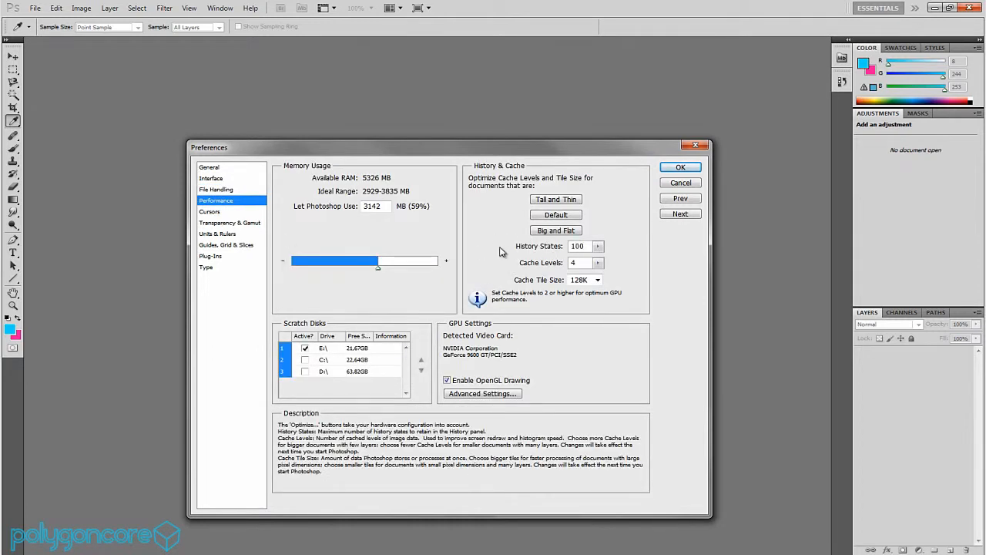
left_click(636, 270)
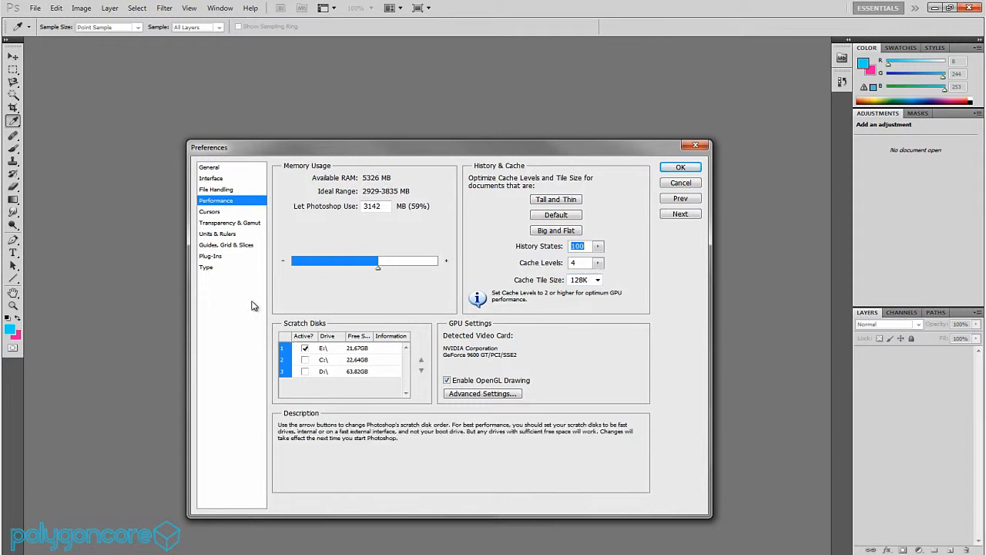
left_click(214, 212)
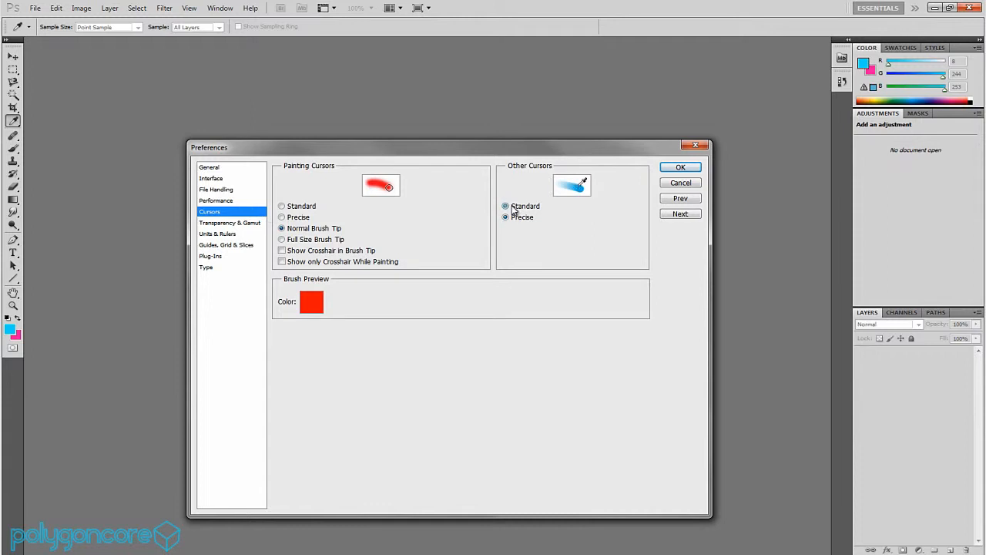
left_click(225, 223)
left_click(220, 234)
left_click(218, 246)
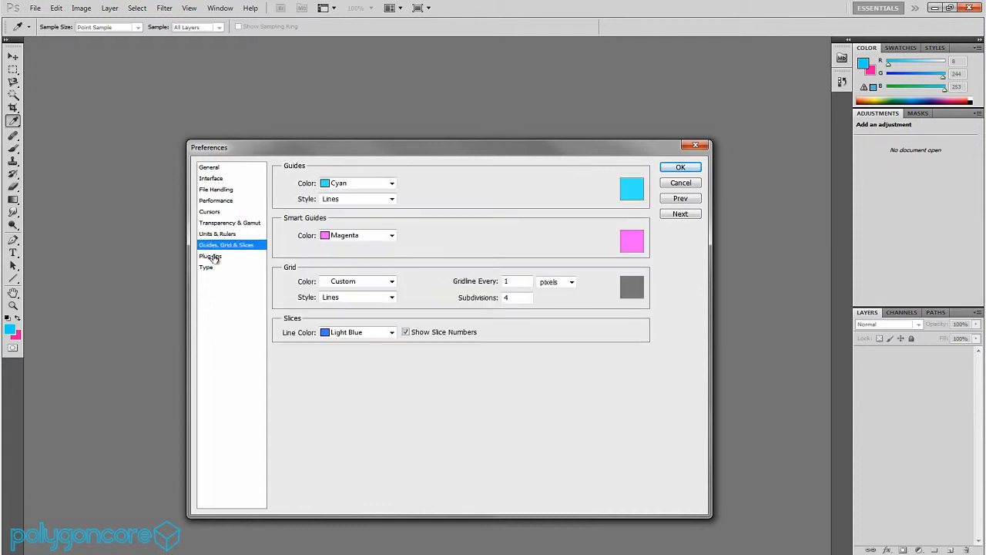
left_click(212, 257)
left_click(207, 268)
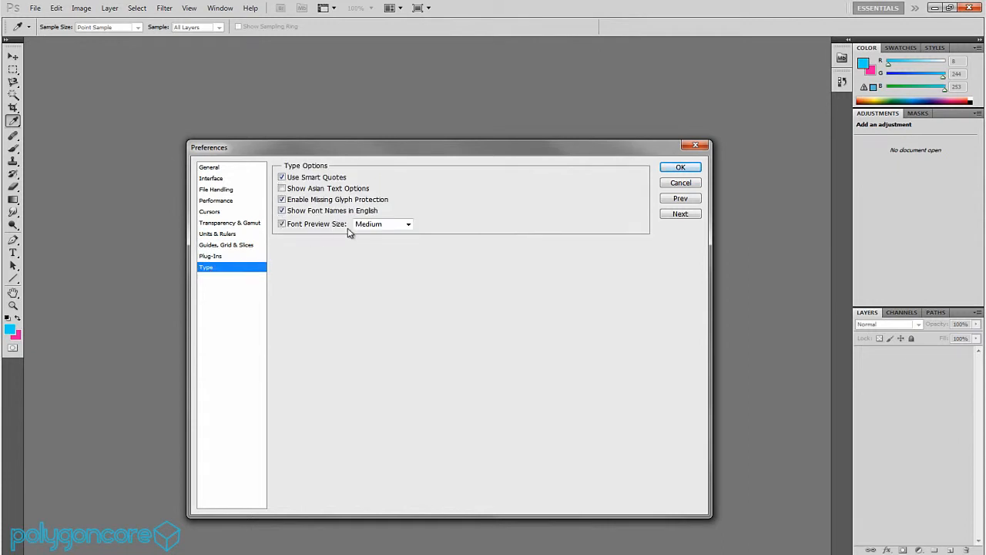
left_click(674, 167)
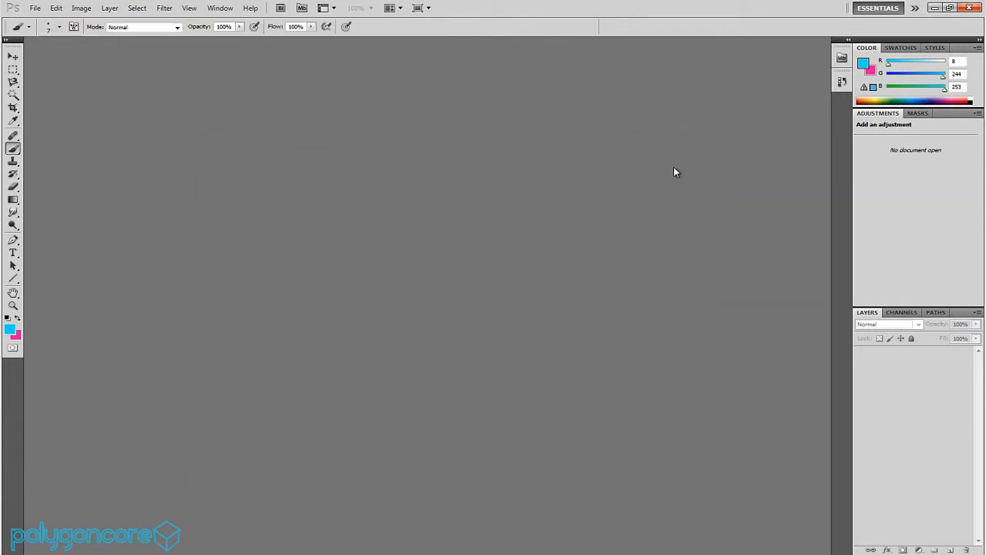
Start a new document with a height of 500 pixels, keeping RGB Color mode at 8 bit.
left_click(35, 8)
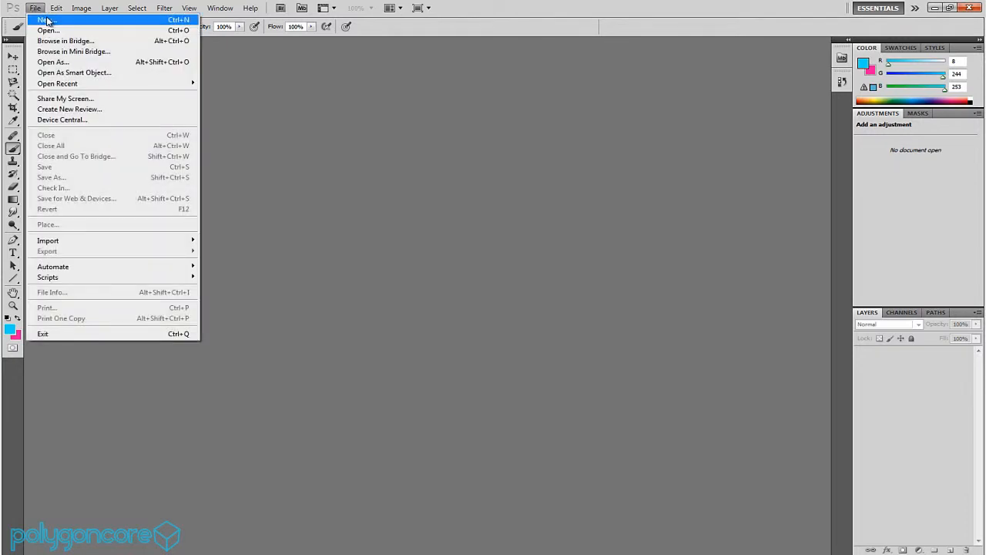
left_click(305, 103)
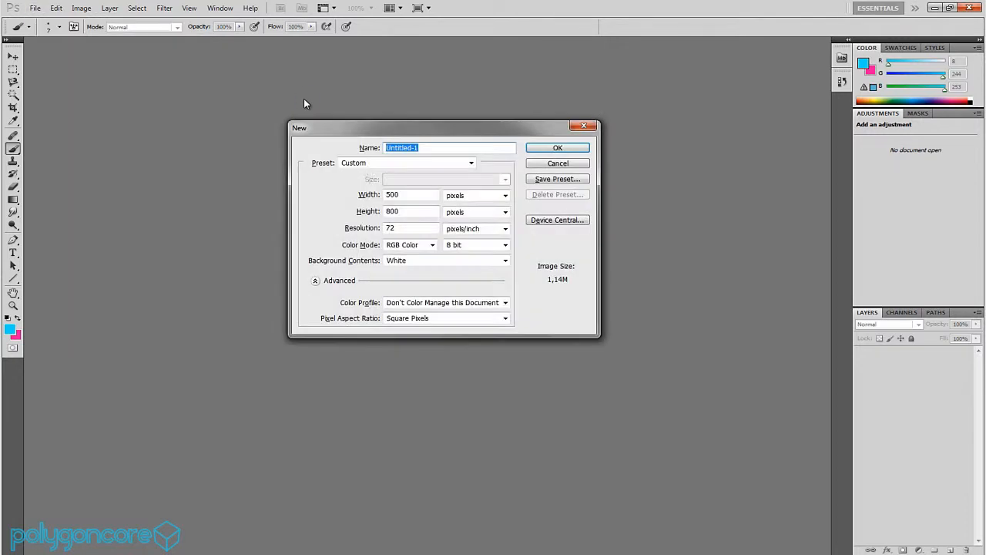
left_click(410, 210)
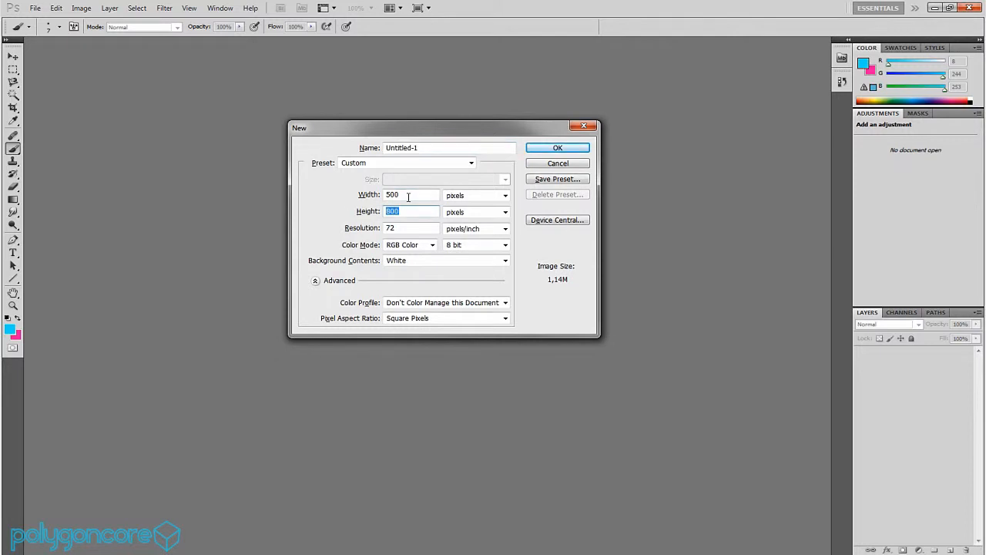
type("5")
left_click(432, 246)
left_click(408, 271)
left_click(505, 245)
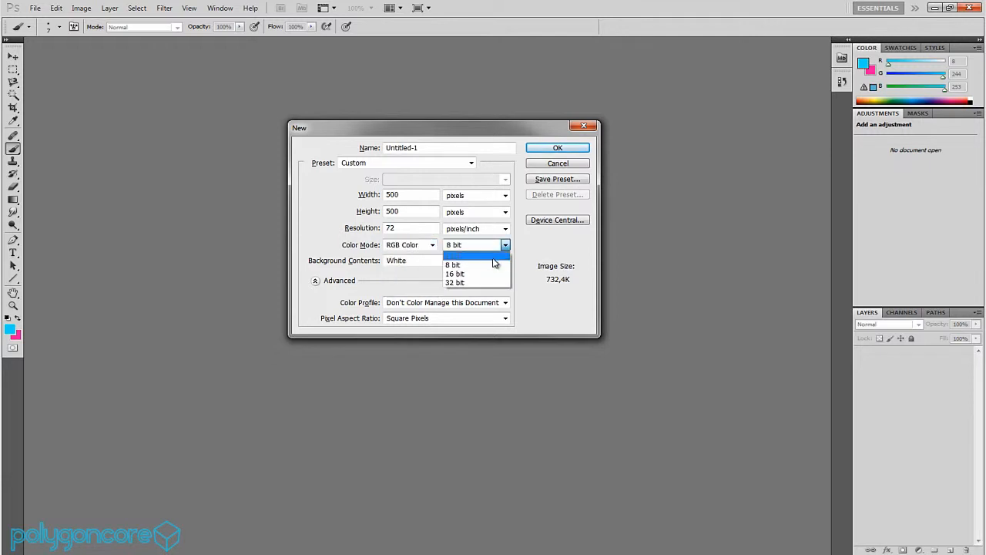
left_click(504, 245)
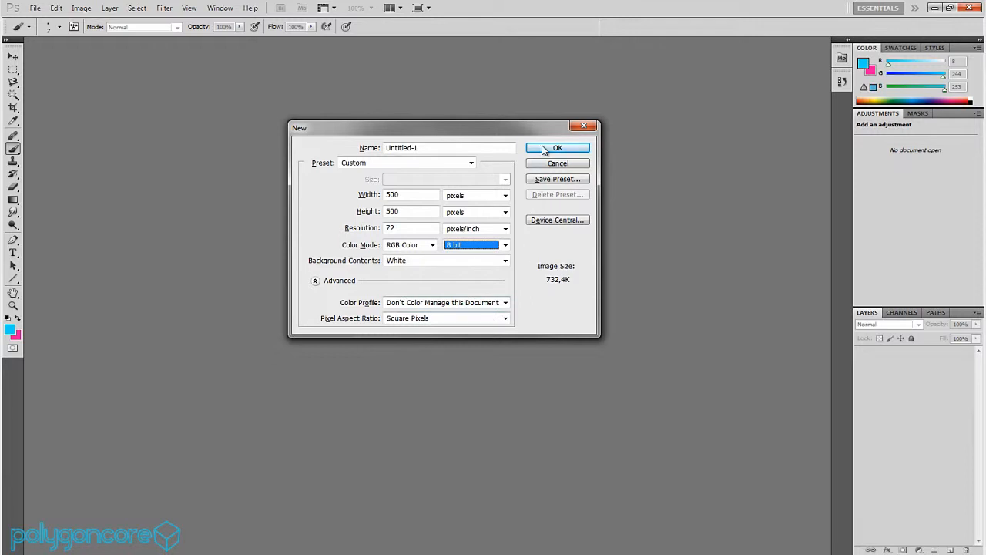
Name the new document test_1 and create it.
left_click(452, 149)
type("test_1")
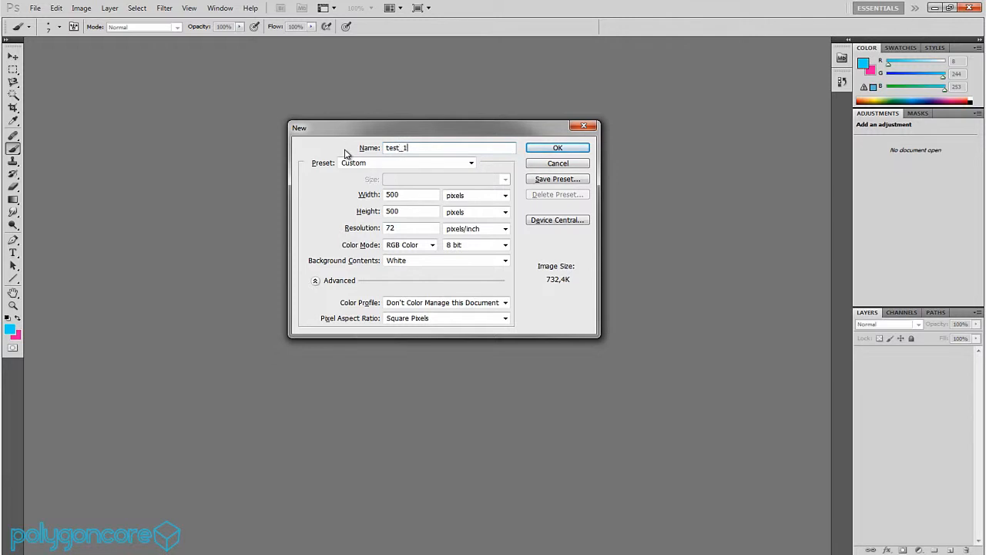
left_click(535, 150)
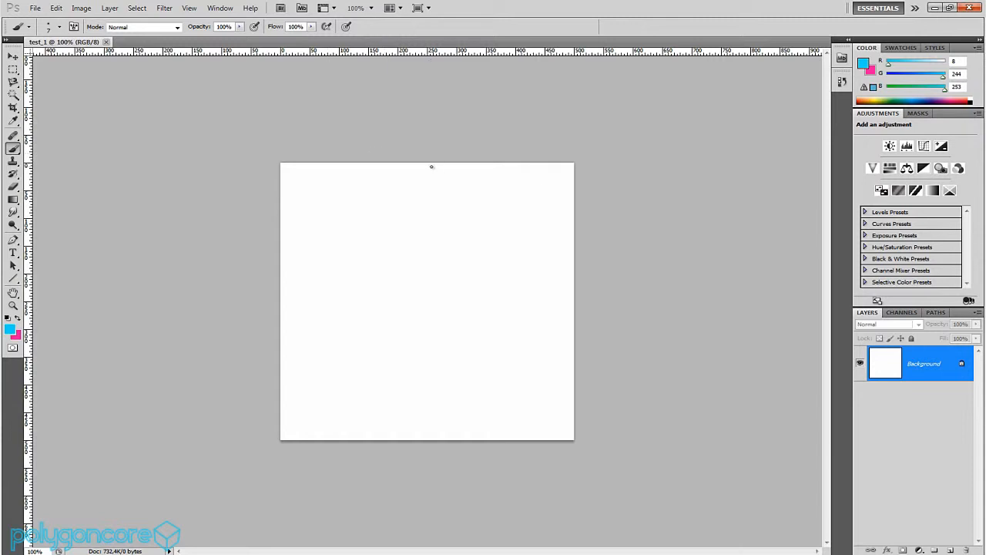
Hide the document rulers and show them again.
left_click(189, 9)
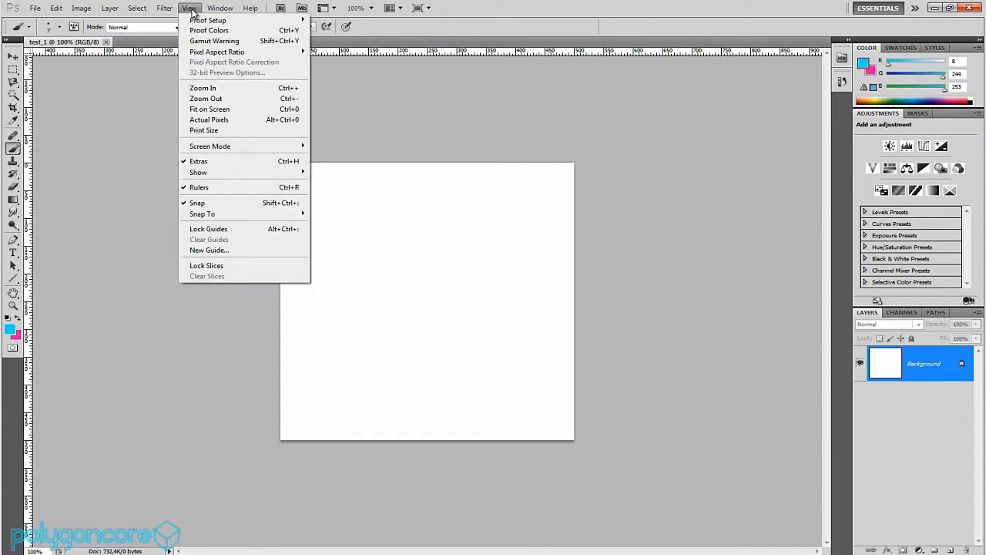
left_click(211, 187)
left_click(189, 9)
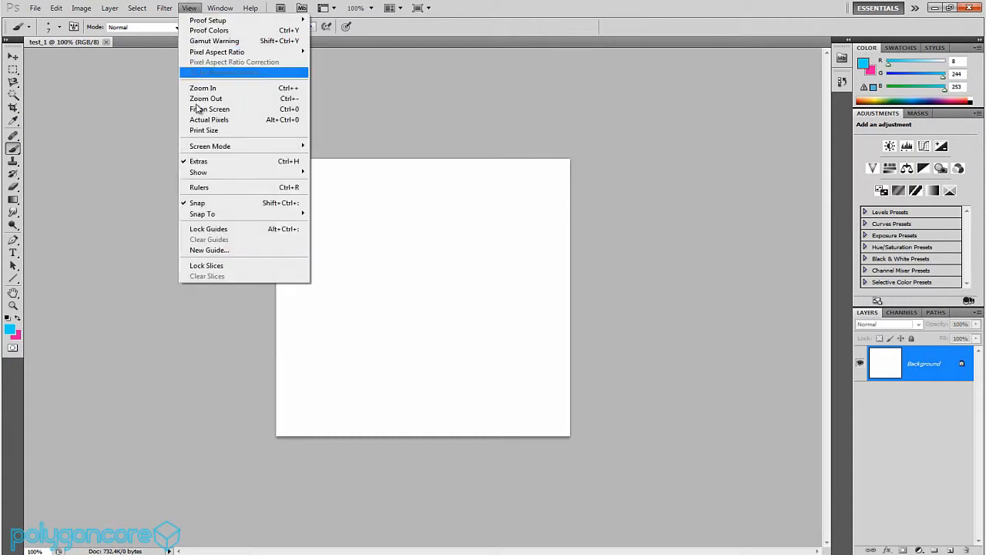
left_click(211, 187)
Display the grid over the canvas and hide it again.
left_click(190, 8)
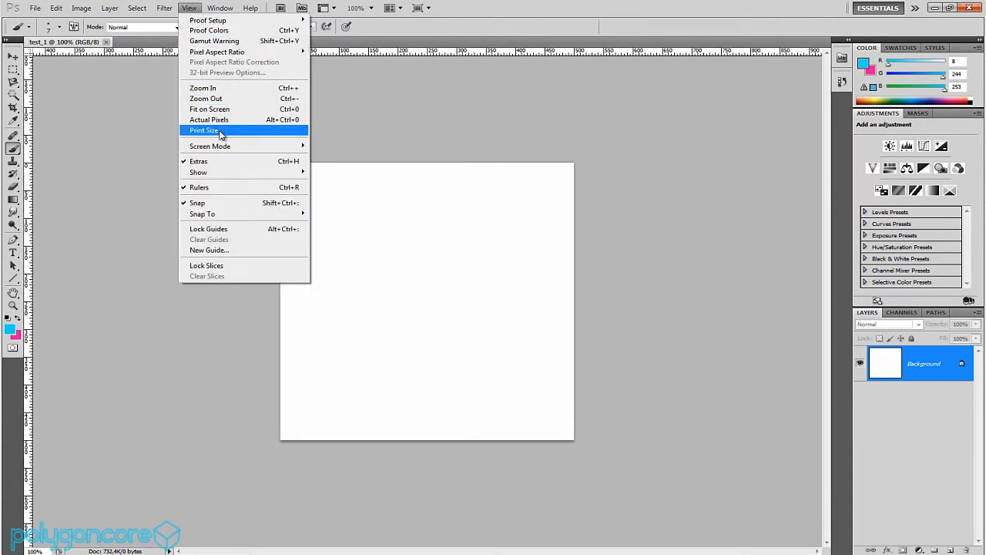
mouse_move(238, 174)
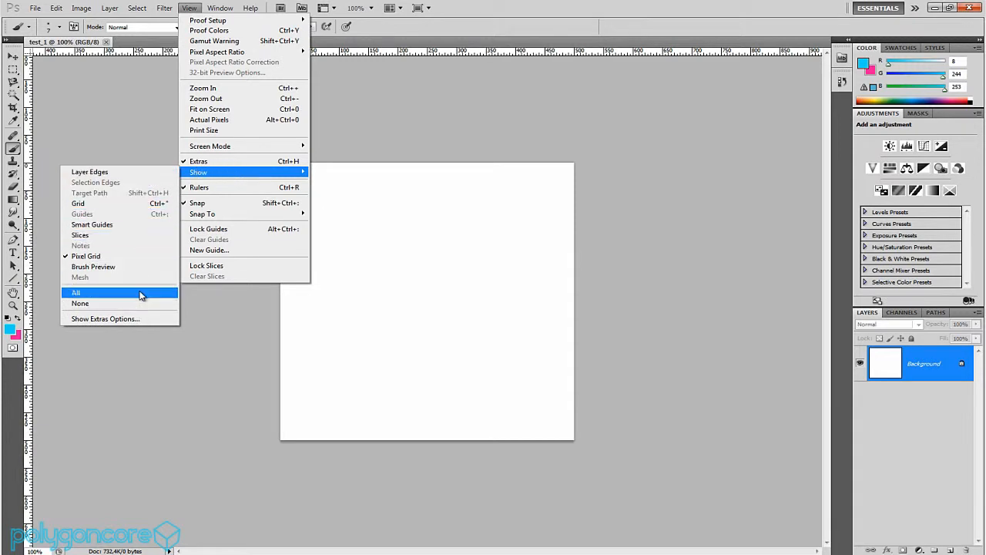
left_click(139, 205)
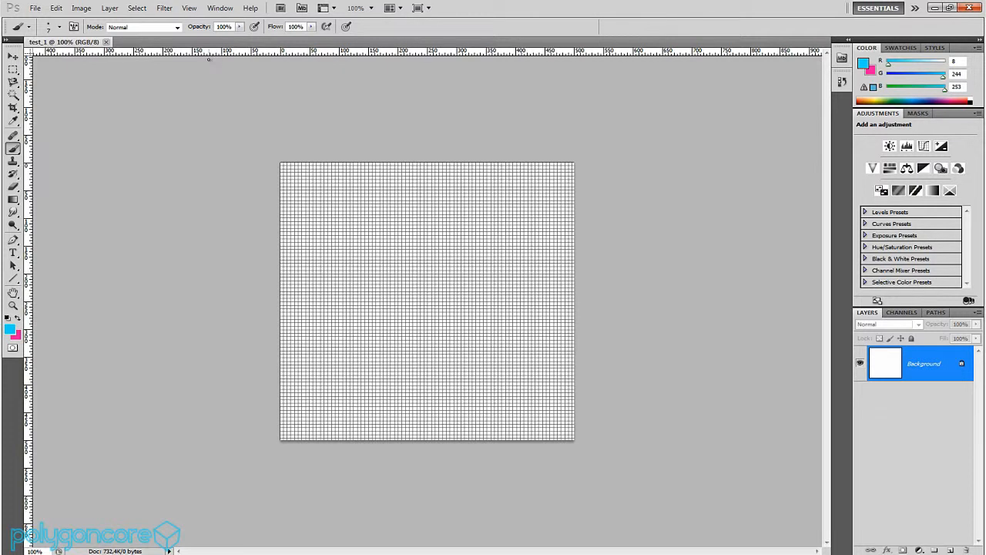
left_click(190, 8)
left_click(190, 8)
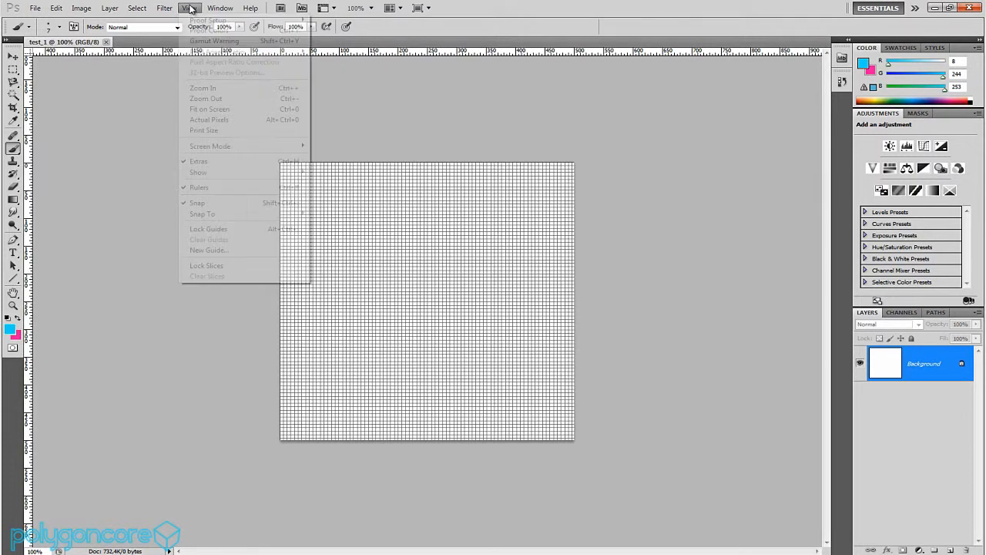
mouse_move(262, 172)
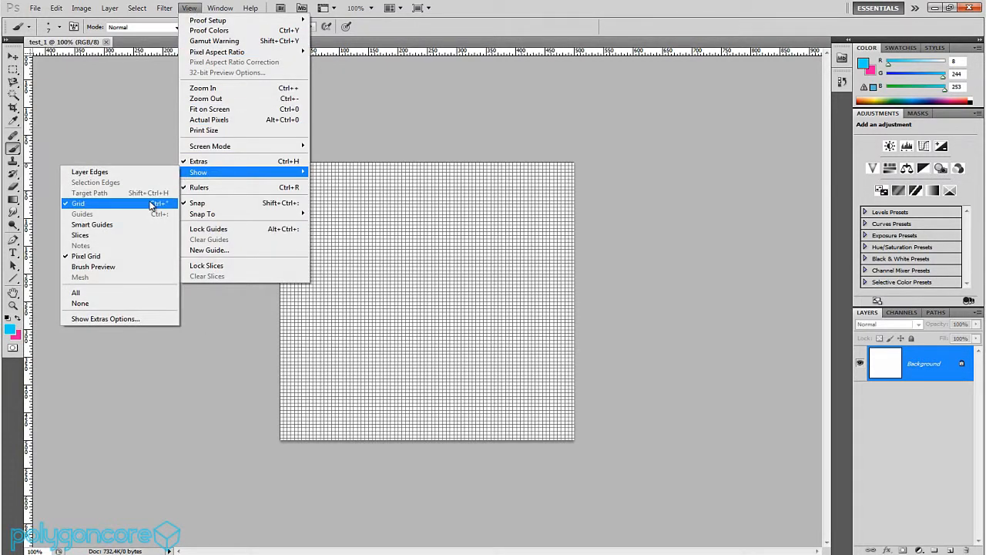
left_click(151, 205)
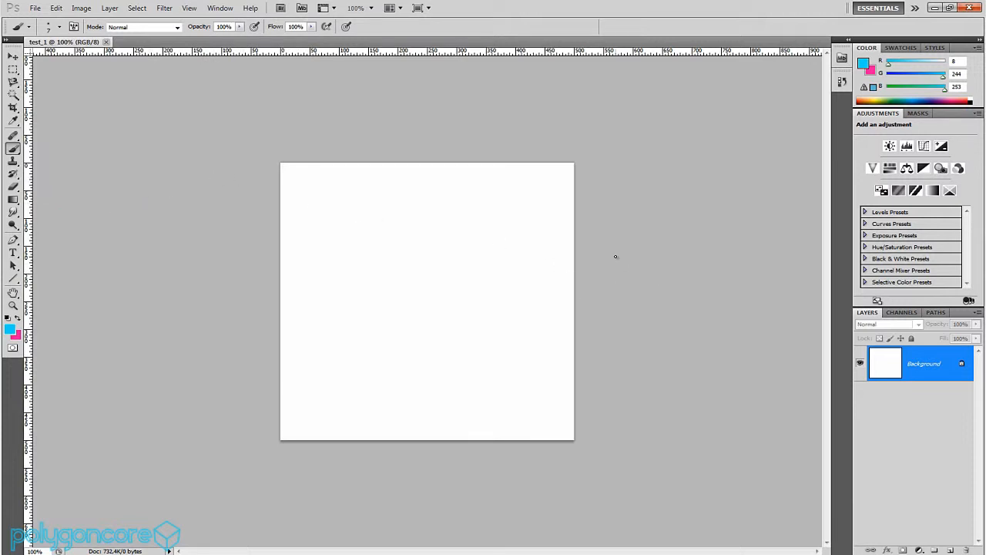
Zoom in to 300%, zoom out to 66.7%, fit the canvas on screen and return to 100%.
key("ctrl+plus")
key("ctrl+plus")
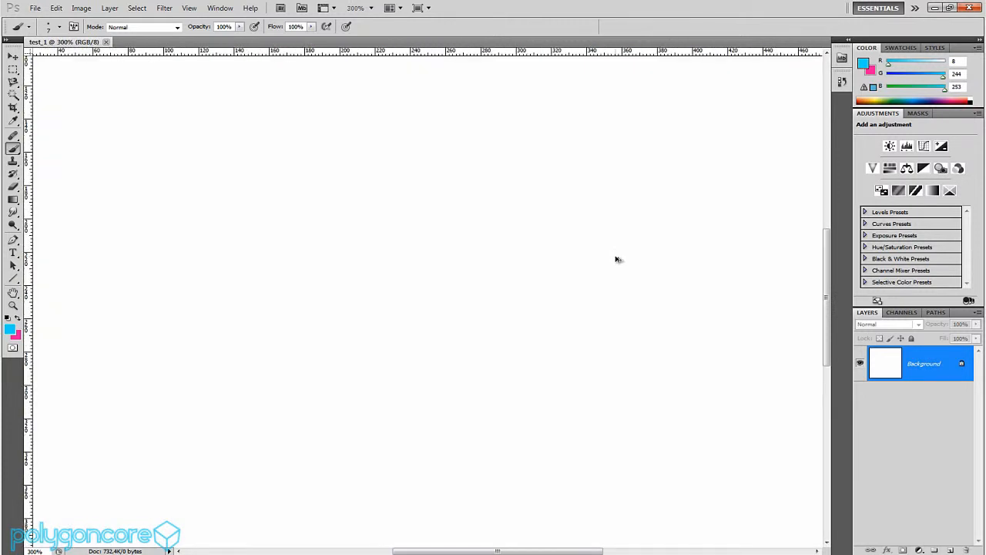
key("ctrl+minus")
key("ctrl+minus")
key("ctrl+minus")
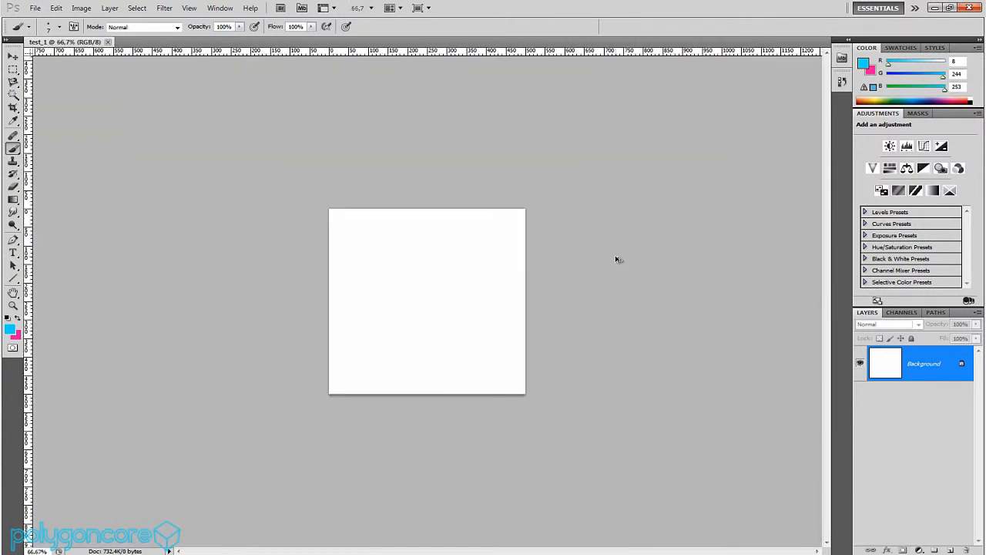
key("ctrl+0")
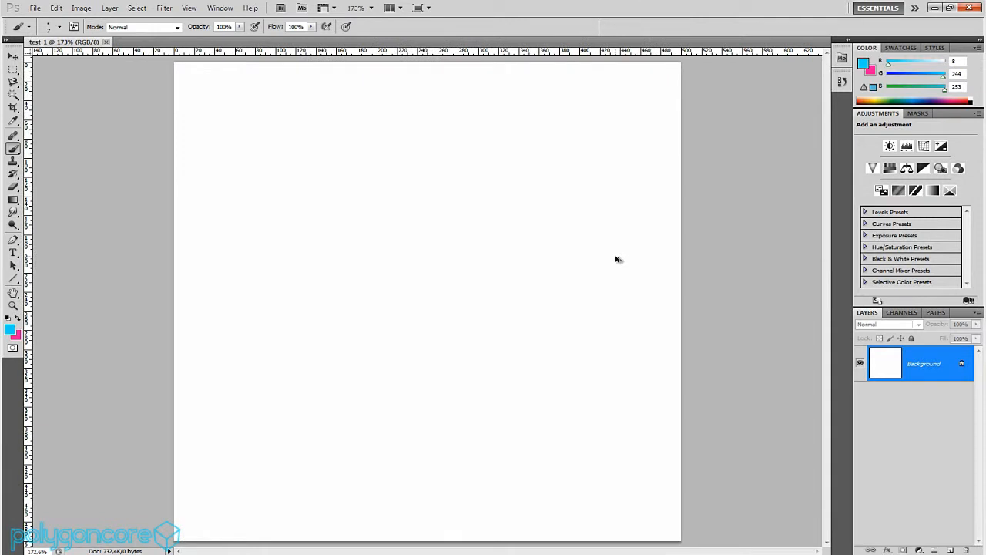
key("ctrl+1")
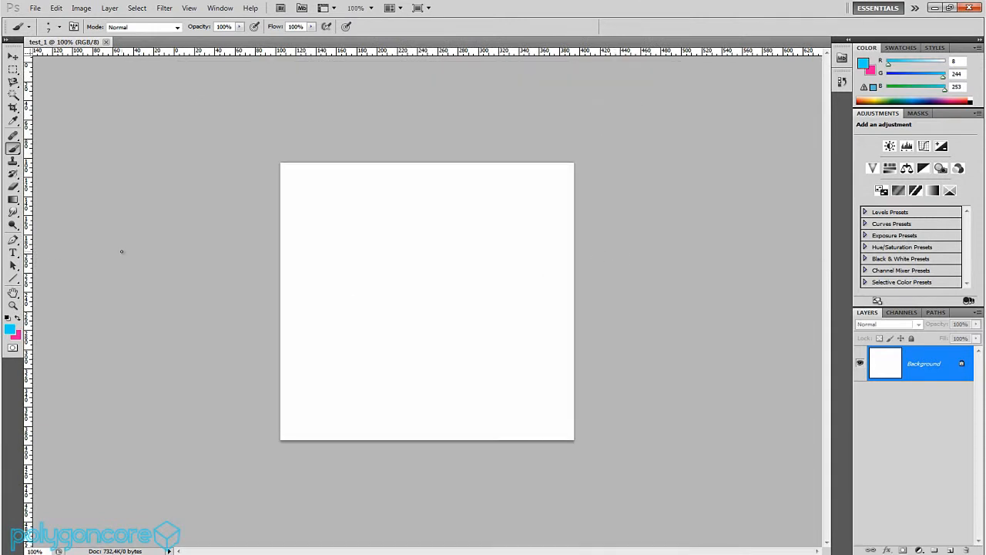
Activate the Hand tool, fit the canvas to the screen and return it to actual pixels.
left_click(14, 294)
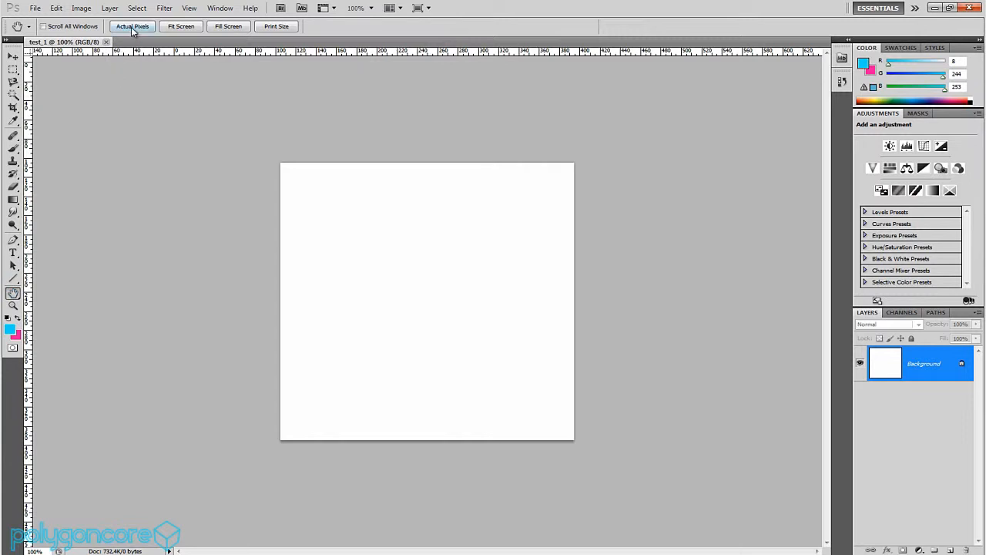
left_click(189, 28)
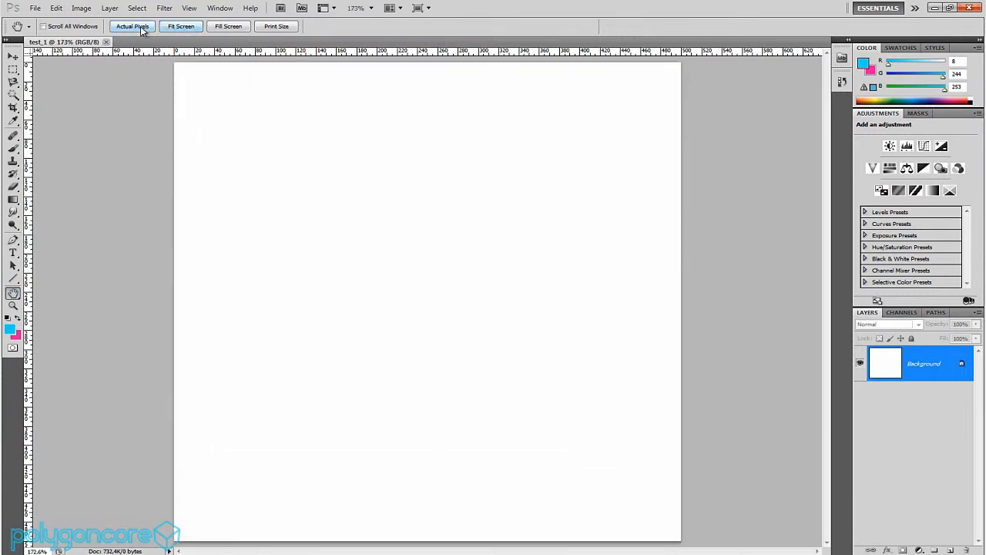
left_click(133, 27)
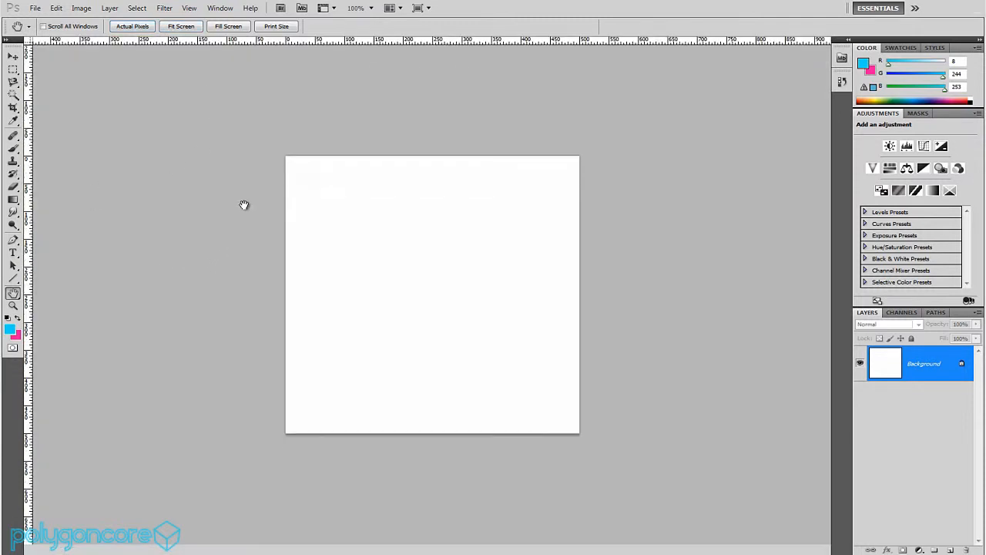
Cycle through the full screen modes and return to the standard screen mode.
key("f")
left_click_drag(282, 211, 254, 210)
key("f")
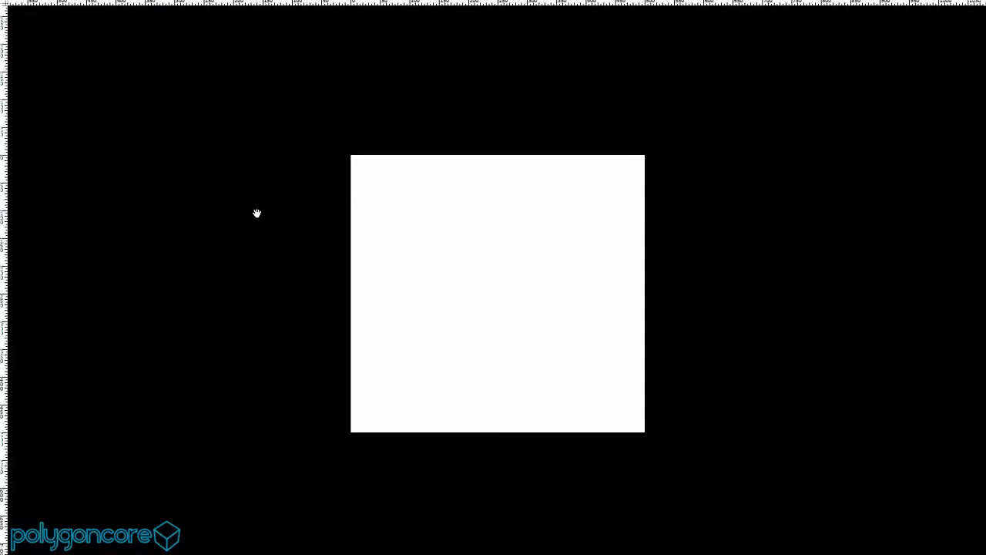
key("f")
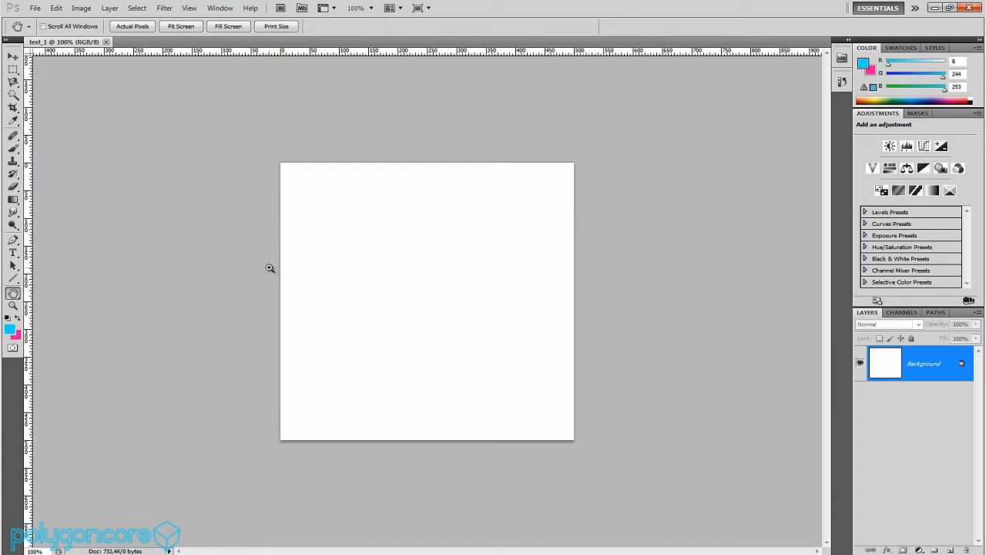
Zoom in to 200%, pan across the canvas and fit it on screen.
key("ctrl+plus")
left_click_drag(328, 254, 330, 332)
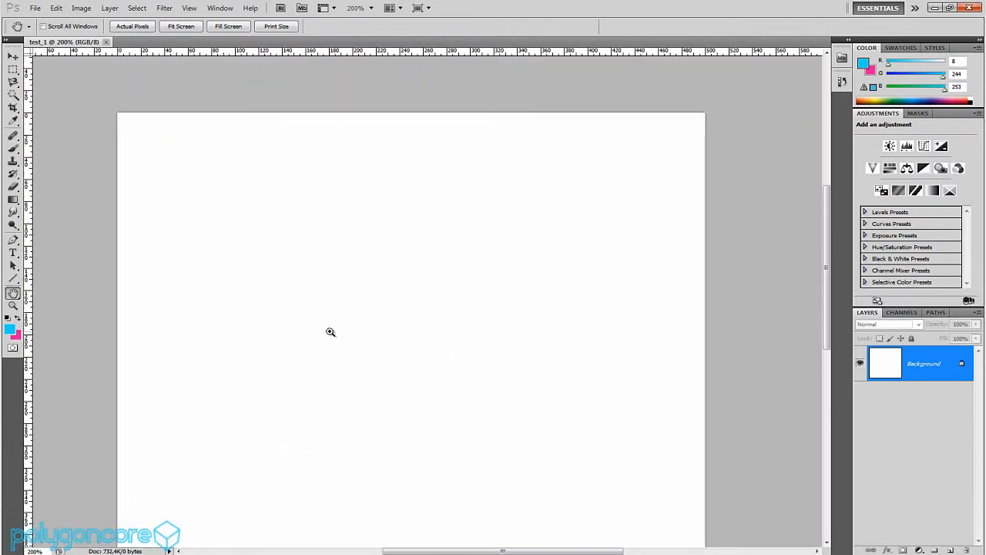
key("ctrl+0")
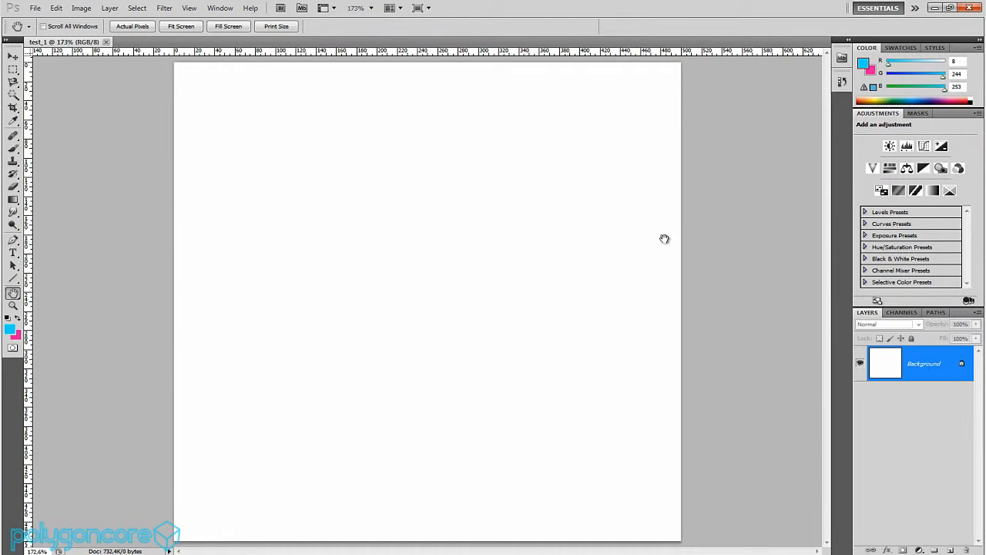
Add the Brush panel to the workspace and collapse it into the dock.
left_click(219, 8)
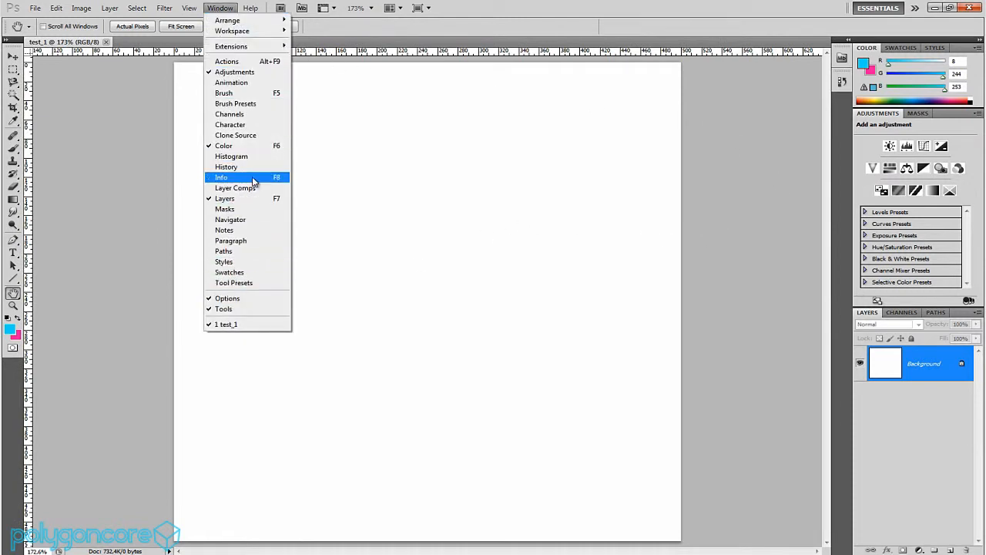
left_click(260, 92)
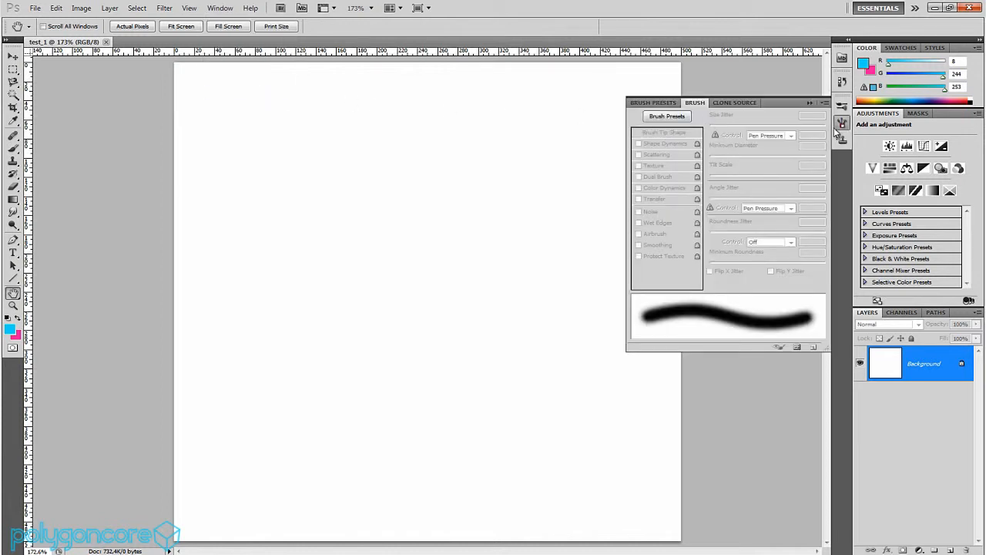
mouse_move(789, 104)
left_mouse_down()
mouse_move(735, 136)
mouse_move(833, 135)
mouse_move(846, 104)
left_mouse_up()
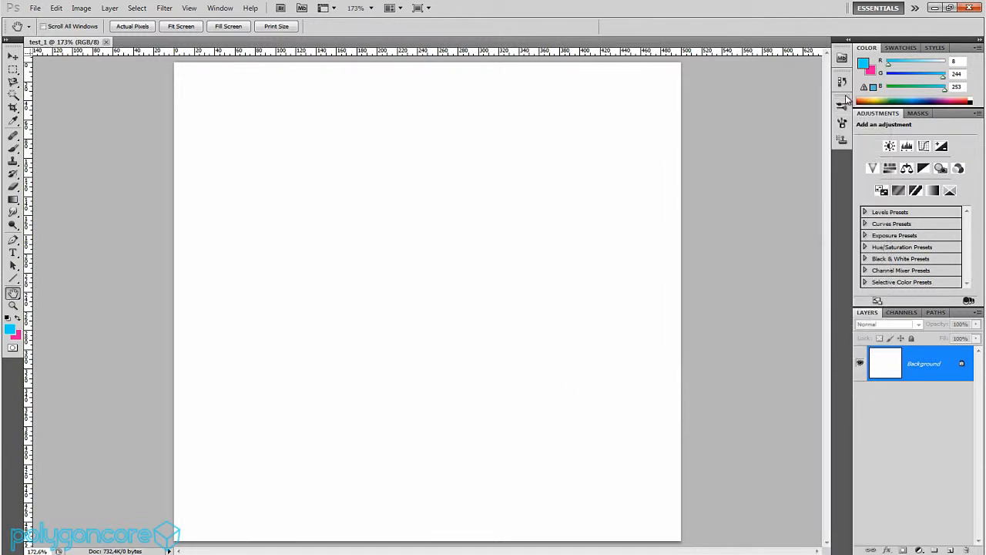
Remove the Mini Bridge and History panels from the collapsed panel dock.
left_click_drag(843, 57, 772, 80)
left_click_drag(844, 52, 784, 93)
left_click(775, 85)
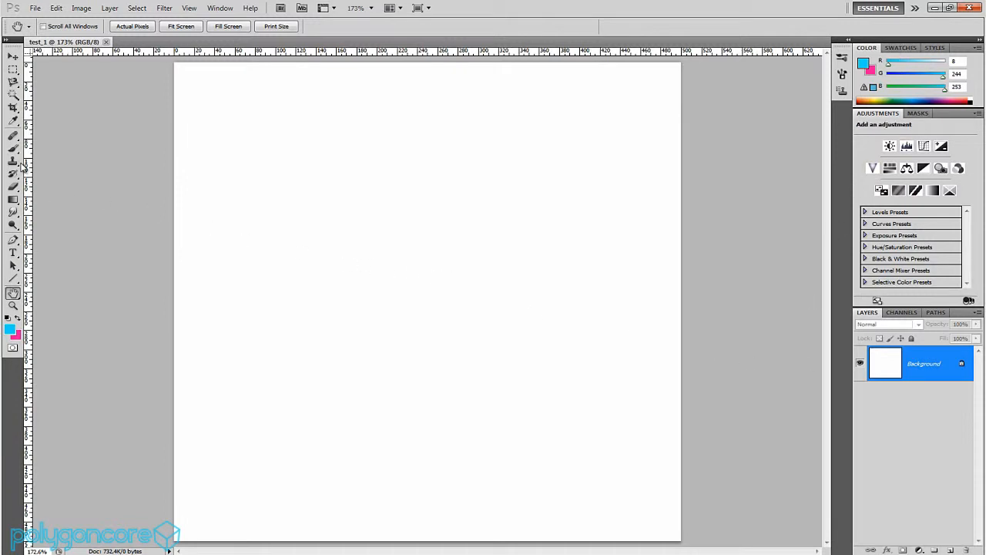
Activate the Brush tool, choose the hard round 5 px preset and enlarge its size to 15 px.
left_click(14, 148)
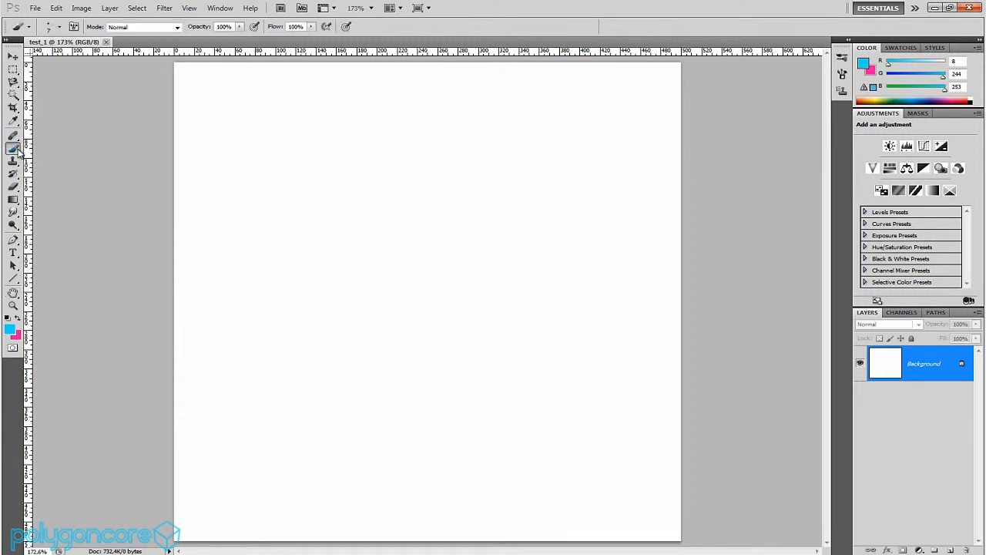
right_click(17, 152)
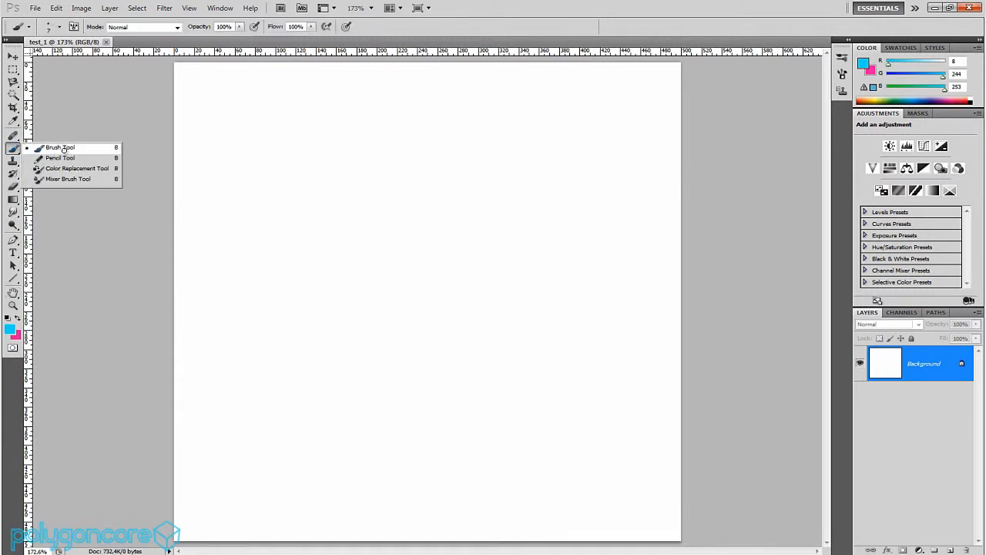
left_click(64, 151)
right_click(269, 203)
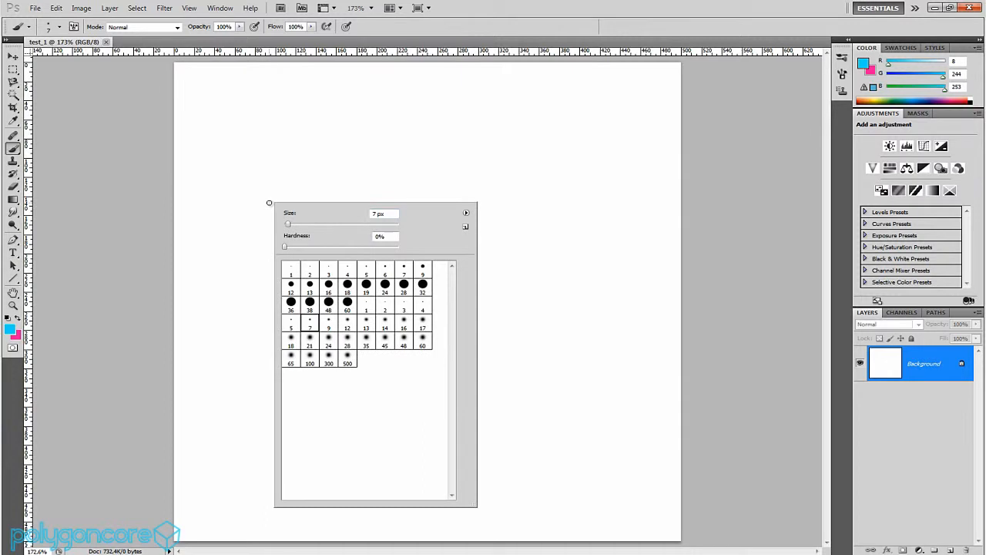
left_click(368, 274)
left_click_drag(330, 226, 293, 225)
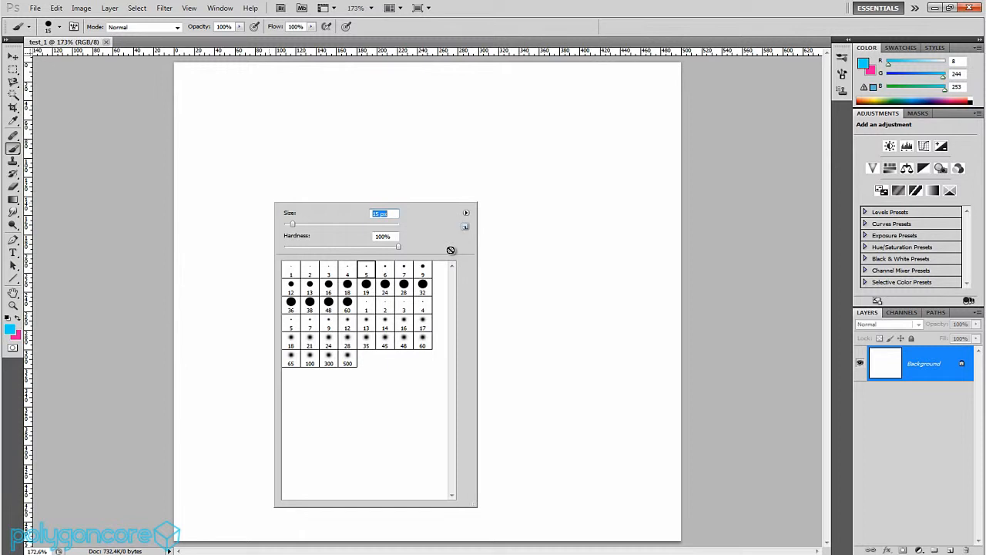
Replace the current brushes with the Natural Brushes 2 set and try several of its 60 px and 50 px presets.
left_click(467, 213)
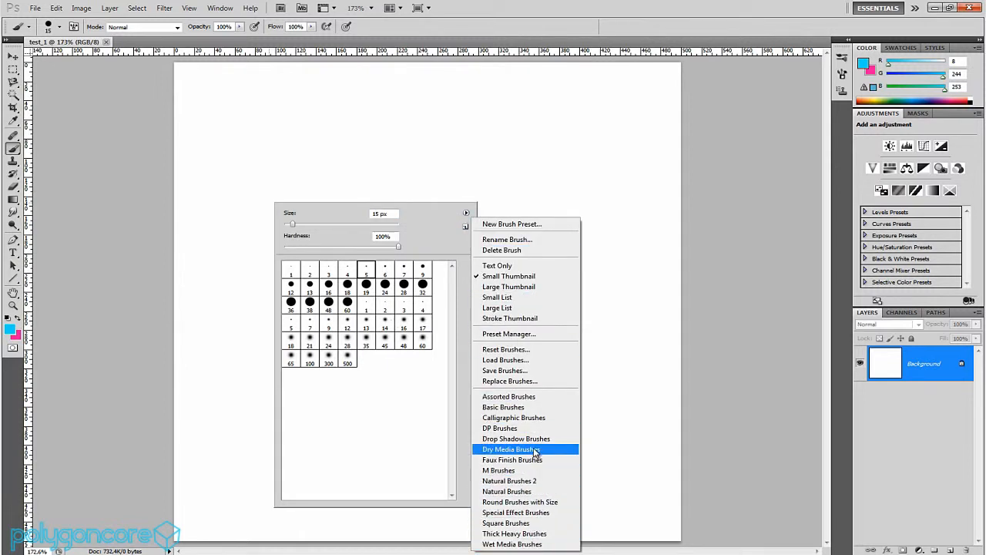
left_click(531, 482)
left_click(447, 213)
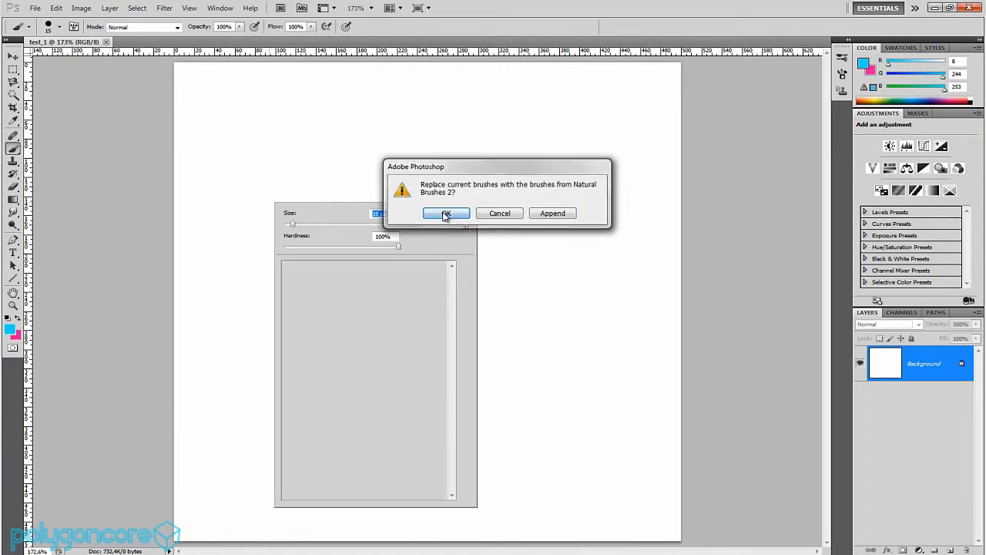
left_click(353, 268)
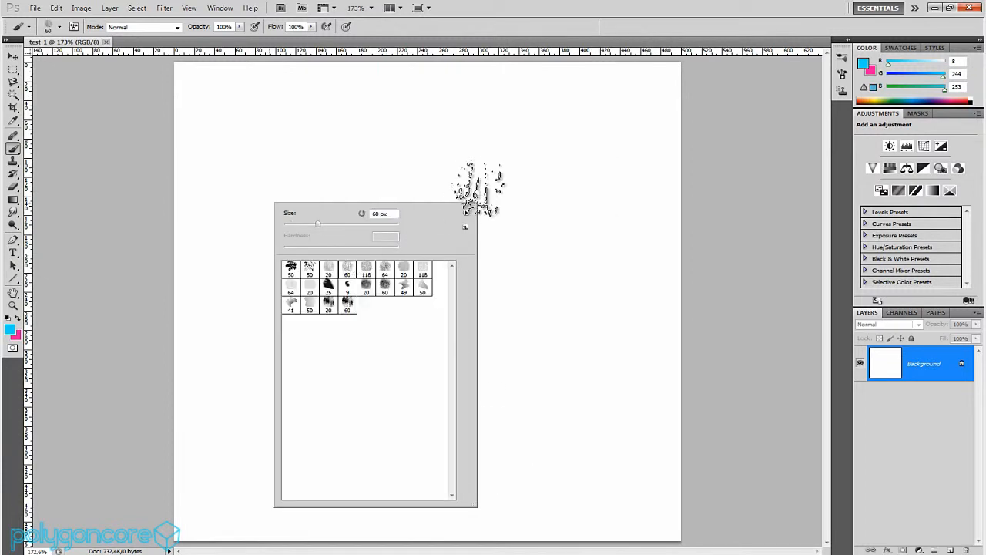
left_click(422, 290)
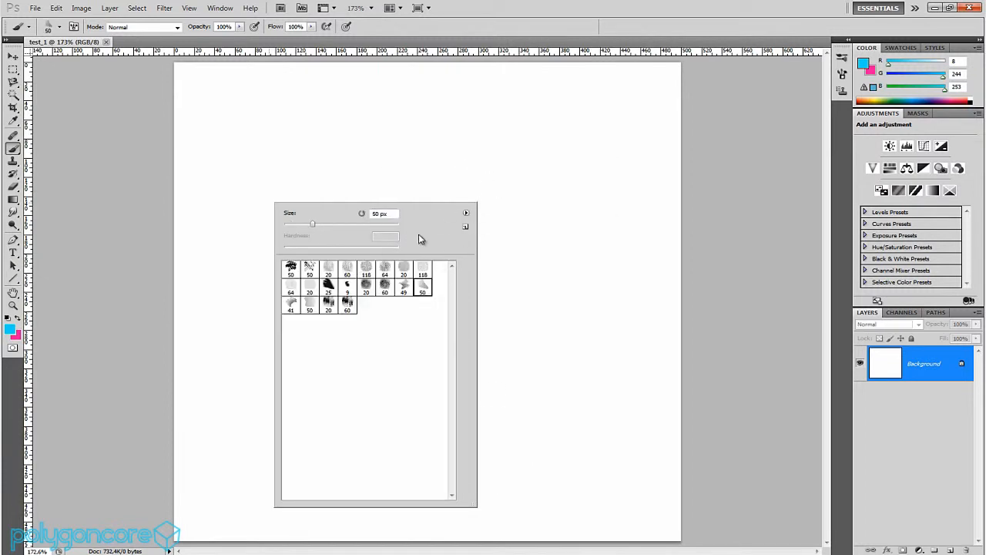
left_click(383, 287)
Replace the current brushes with the Basic Brushes set and choose the hard round 16 px preset.
left_click(466, 214)
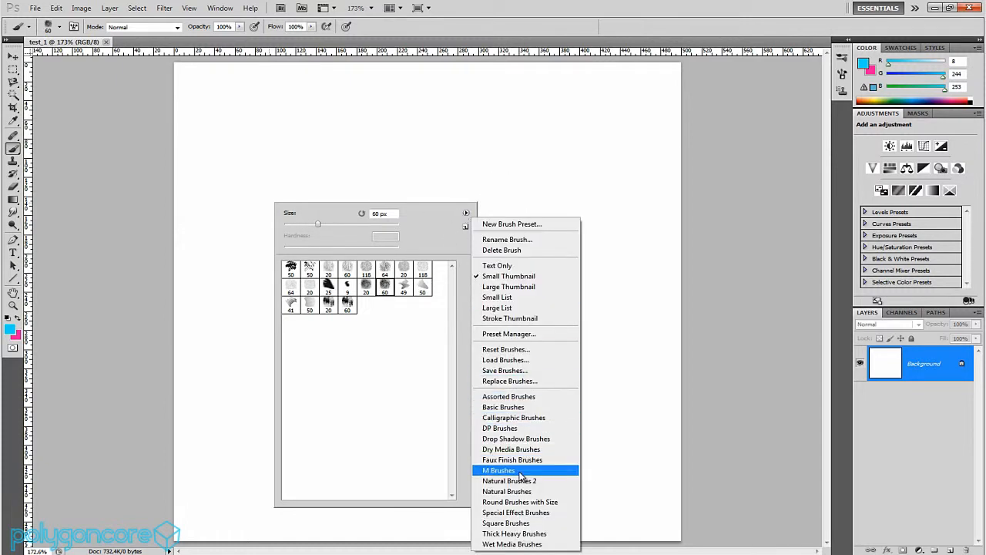
left_click(524, 407)
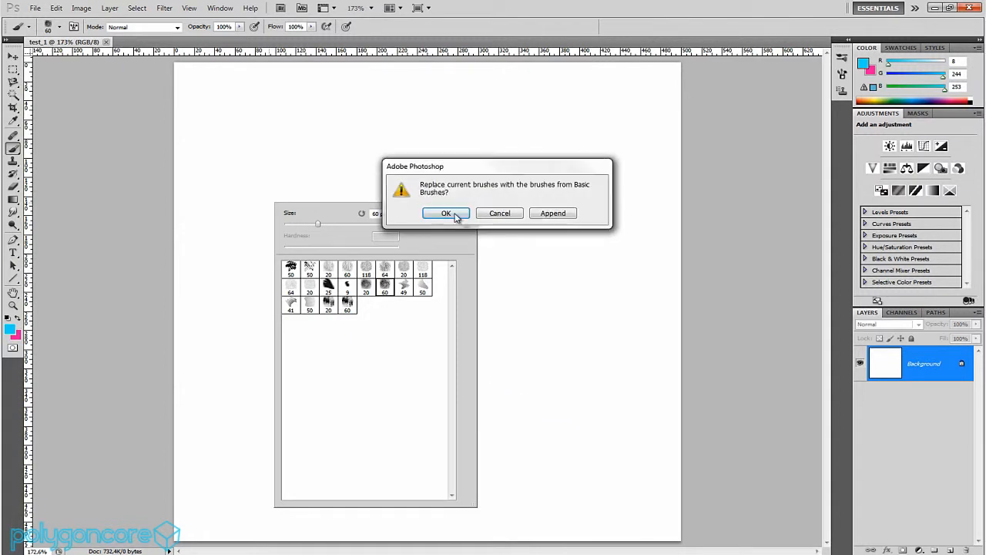
left_click(450, 214)
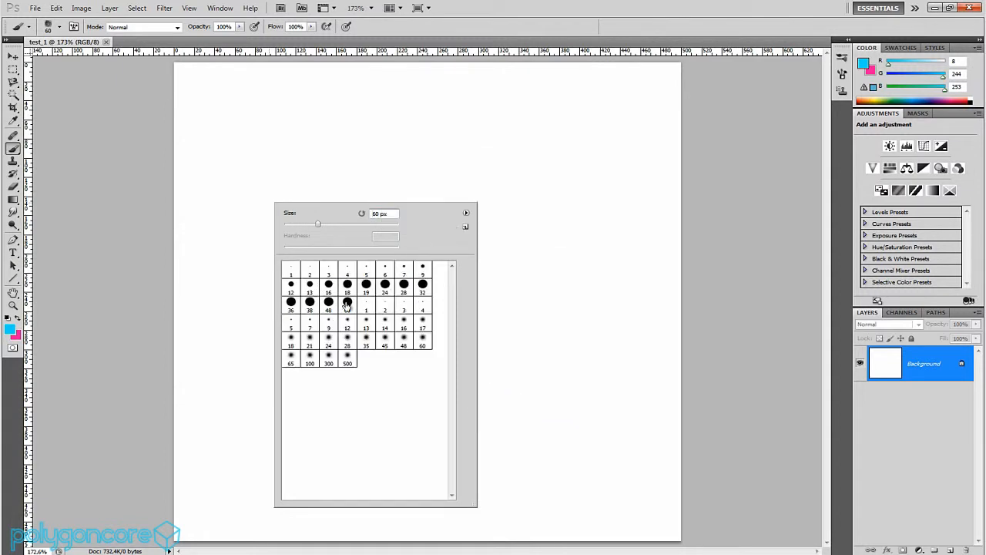
left_click(314, 288)
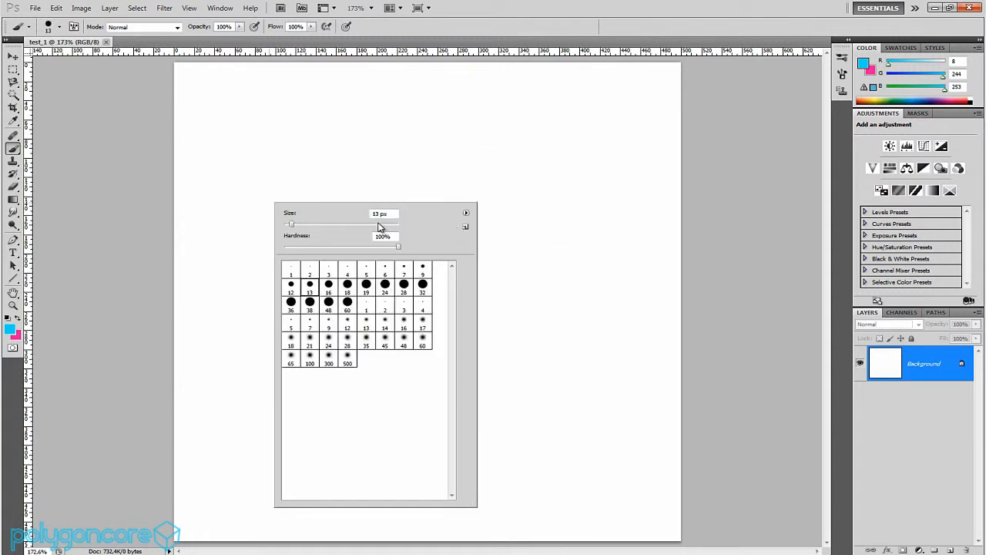
left_click(330, 287)
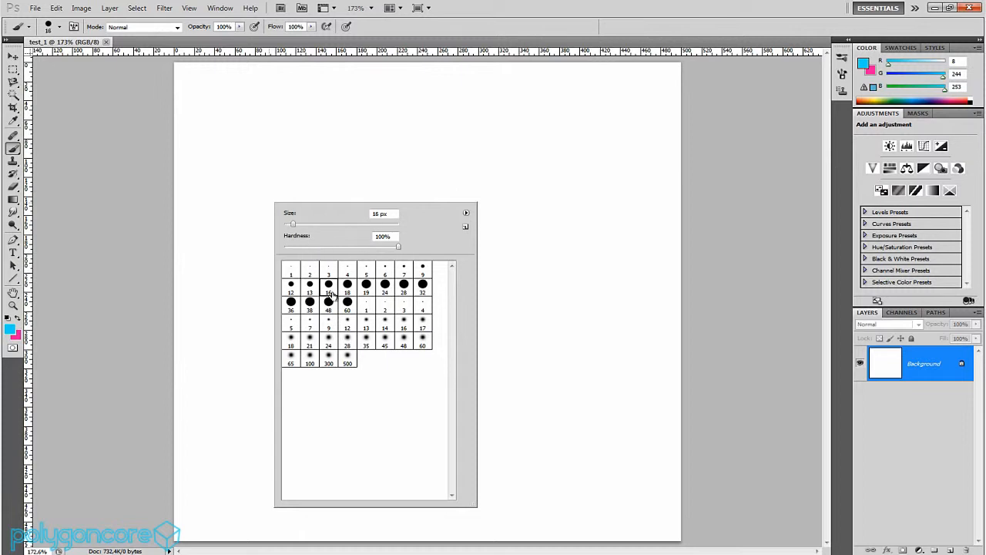
Set the foreground color to green, hex 1bc53f.
left_click(11, 332)
mouse_move(734, 293)
left_mouse_down()
mouse_move(751, 314)
mouse_move(786, 290)
mouse_move(797, 334)
mouse_move(766, 326)
mouse_move(763, 308)
left_mouse_up()
left_click(843, 316)
left_click_drag(843, 308, 843, 361)
left_click(807, 312)
left_click(796, 293)
left_click(806, 312)
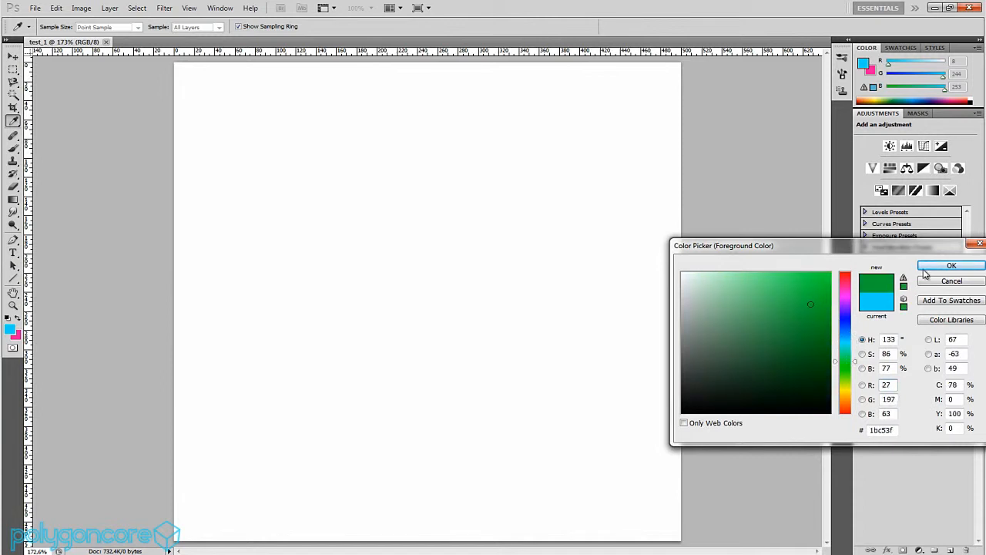
left_click(952, 265)
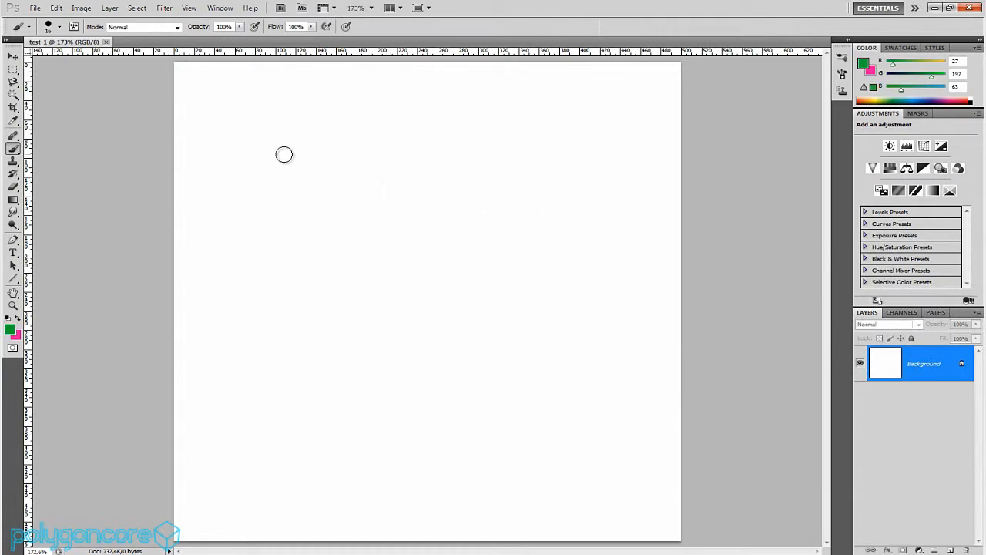
Paint a curved stroke on the canvas at 100% opacity and a second one beside it at 29% opacity.
mouse_move(296, 106)
left_mouse_down()
mouse_move(254, 210)
mouse_move(249, 263)
left_mouse_up()
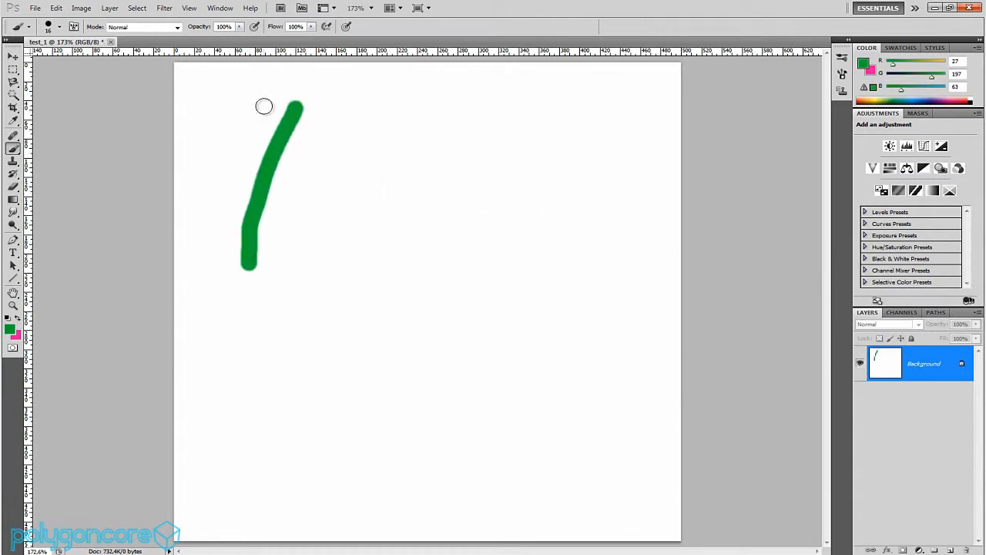
left_click(240, 27)
left_click_drag(240, 31, 215, 40)
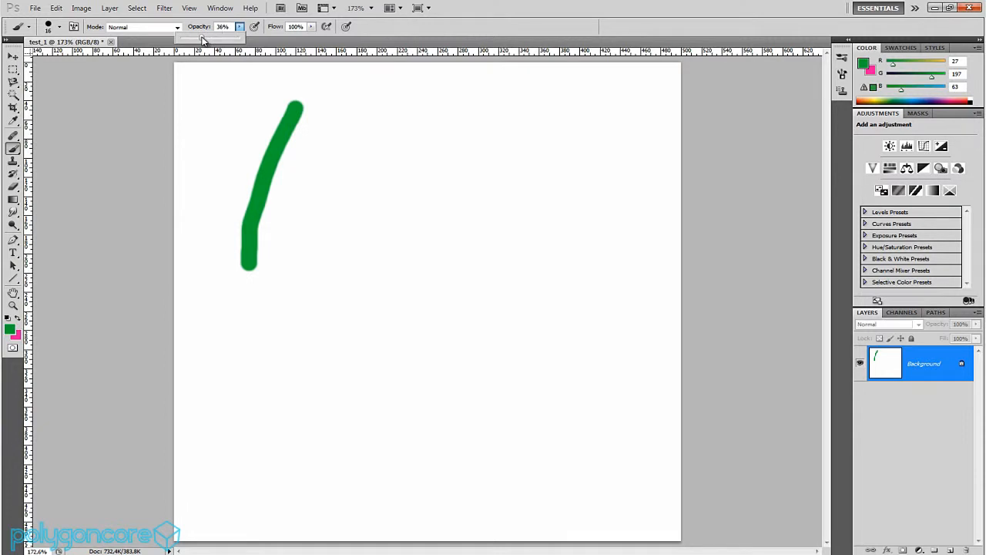
mouse_move(332, 106)
left_mouse_down()
mouse_move(305, 157)
mouse_move(274, 280)
left_mouse_up()
Set the brush flow to 38% and paint a third curved stroke to the right of the first two.
left_click(240, 27)
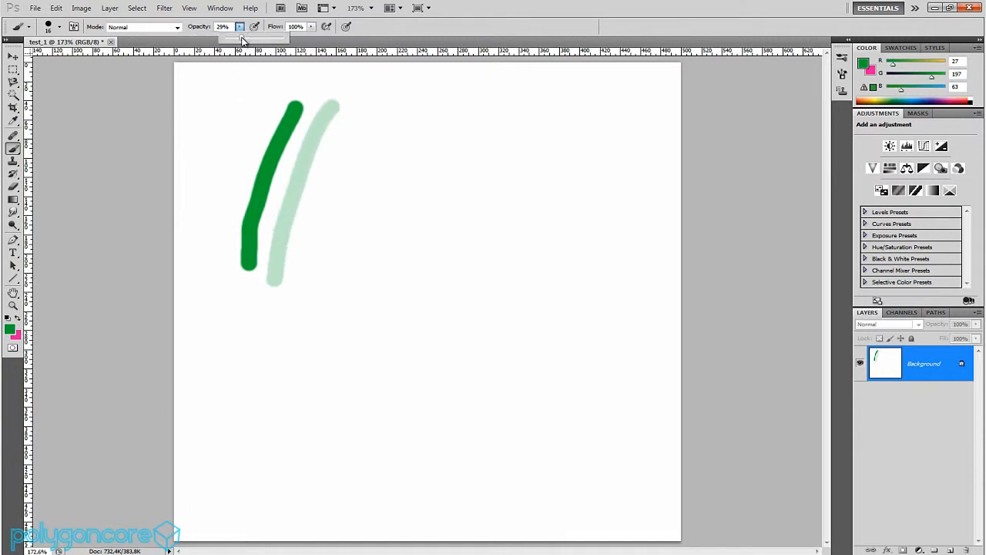
left_click(310, 26)
left_click_drag(309, 37, 275, 37)
mouse_move(365, 103)
left_mouse_down()
mouse_move(342, 164)
mouse_move(331, 286)
left_mouse_up()
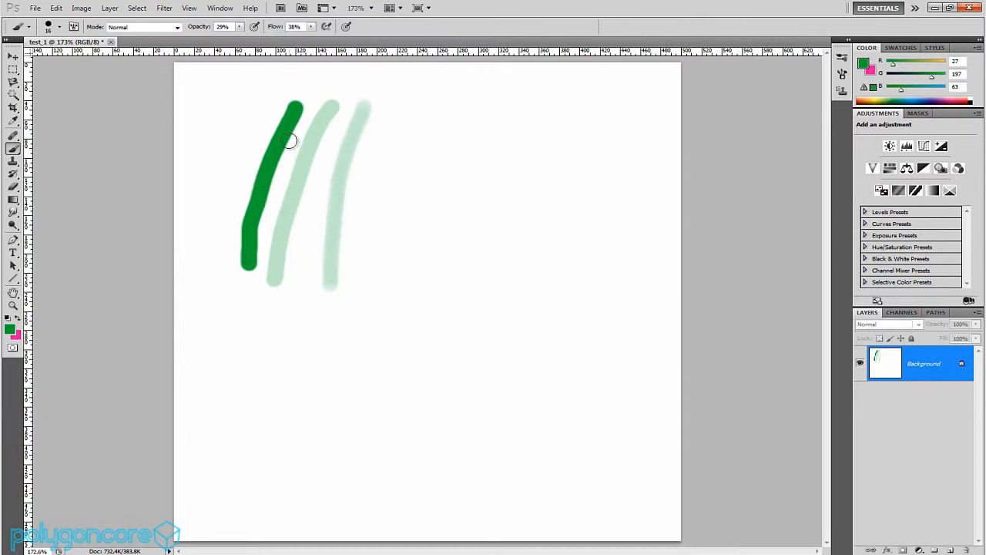
Paint a fourth curved stroke with the flow at 100%, and set the brush opacity back to 100%.
left_click(312, 26)
left_click_drag(319, 37, 363, 40)
left_click(385, 111)
mouse_move(385, 110)
left_mouse_down()
mouse_move(363, 180)
mouse_move(356, 294)
left_mouse_up()
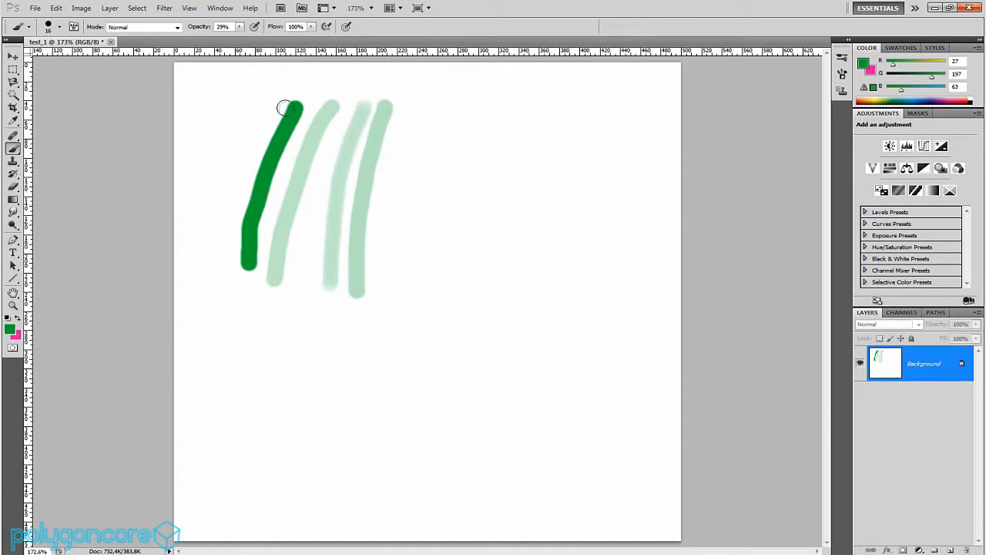
left_click(240, 27)
left_click_drag(242, 36, 286, 43)
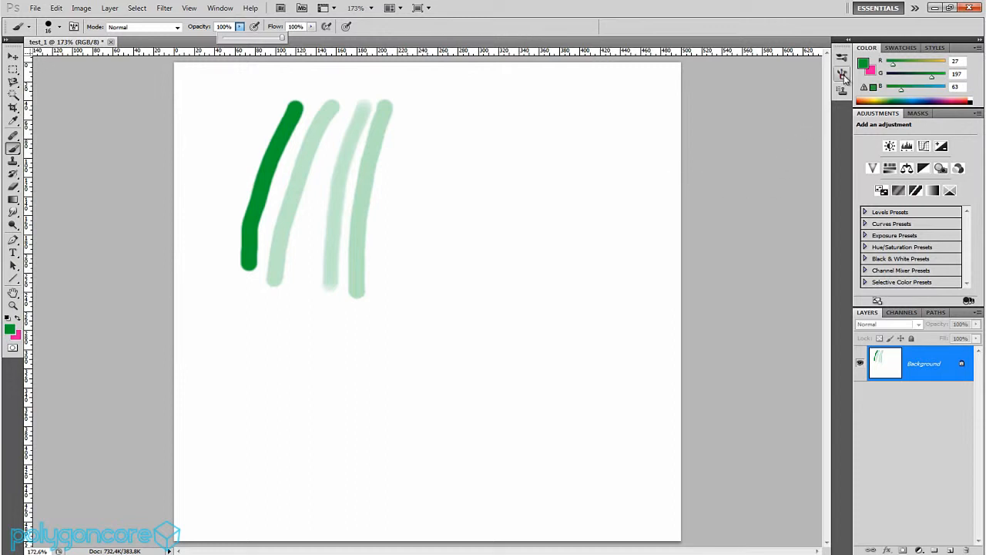
Open the Brush panel and switch Wet Edges on and off again to compare the stroke preview.
left_click(843, 74)
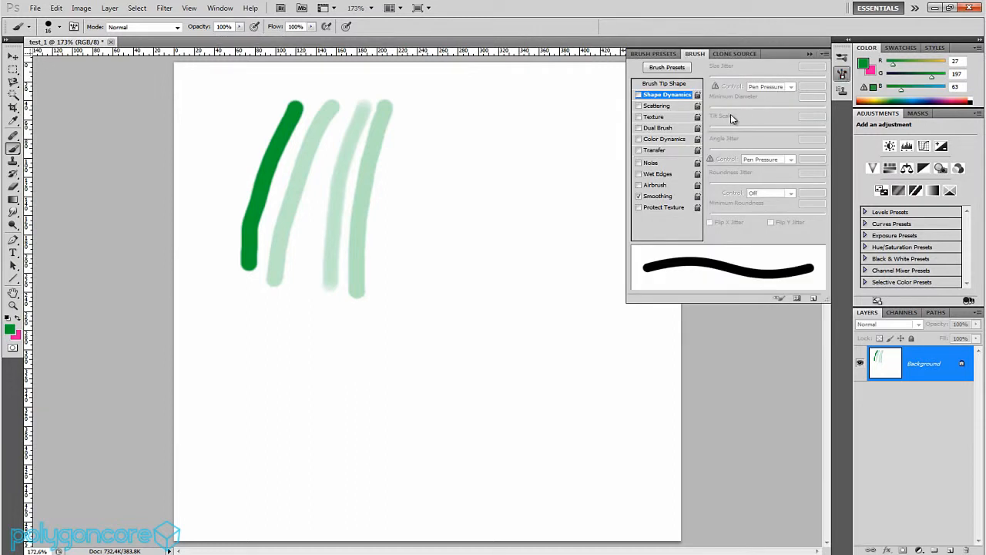
left_click(639, 174)
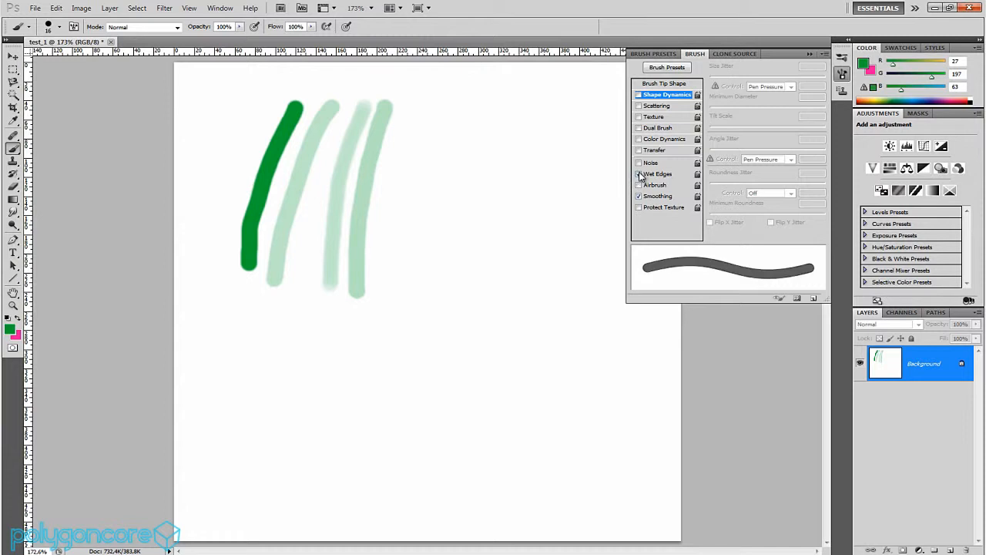
left_click(638, 175)
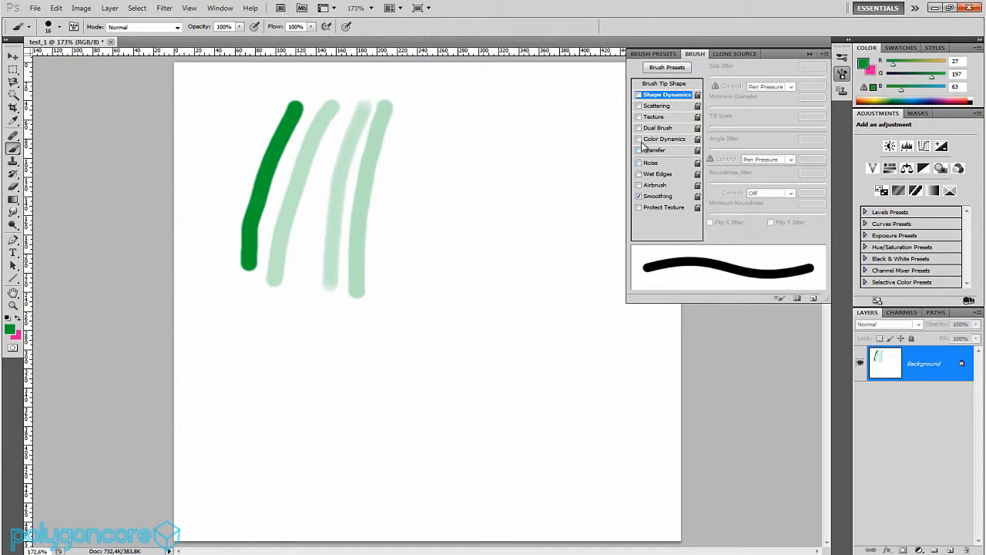
Paint a short dotted stroke with the brush tip spacing at 143%, and reset the spacing to 25%.
left_click(659, 86)
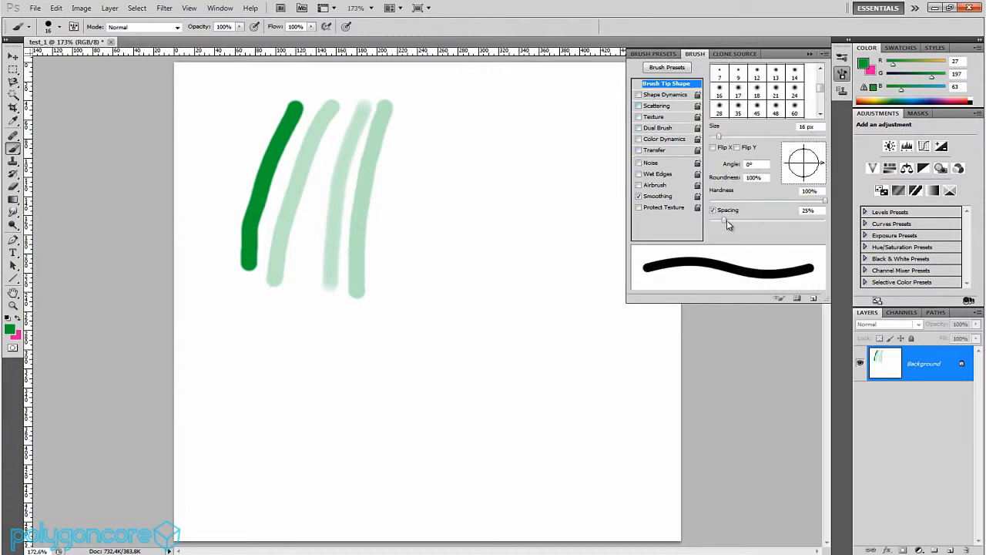
left_click_drag(725, 222, 783, 221)
mouse_move(456, 99)
left_mouse_down()
mouse_move(434, 146)
mouse_move(434, 178)
left_mouse_up()
double_click(809, 211)
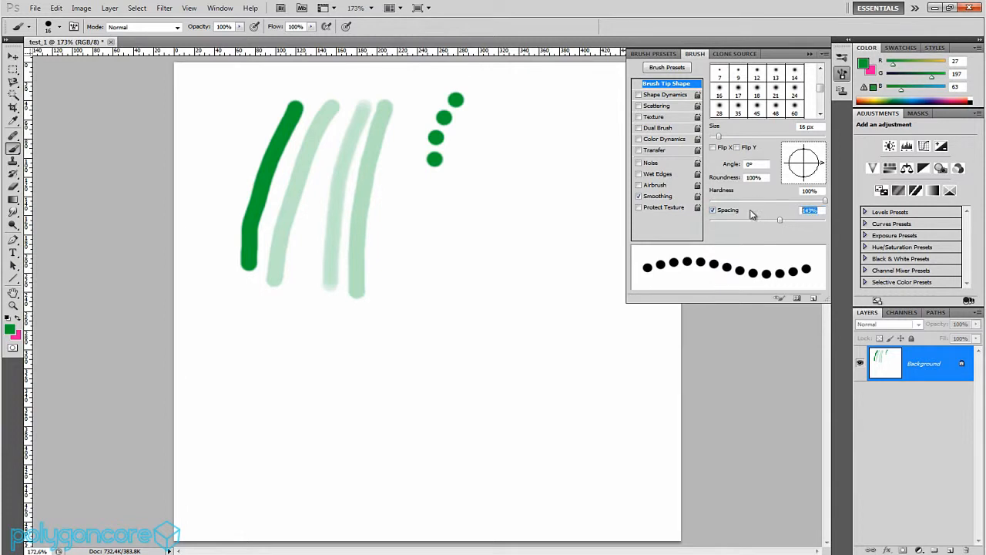
type("25")
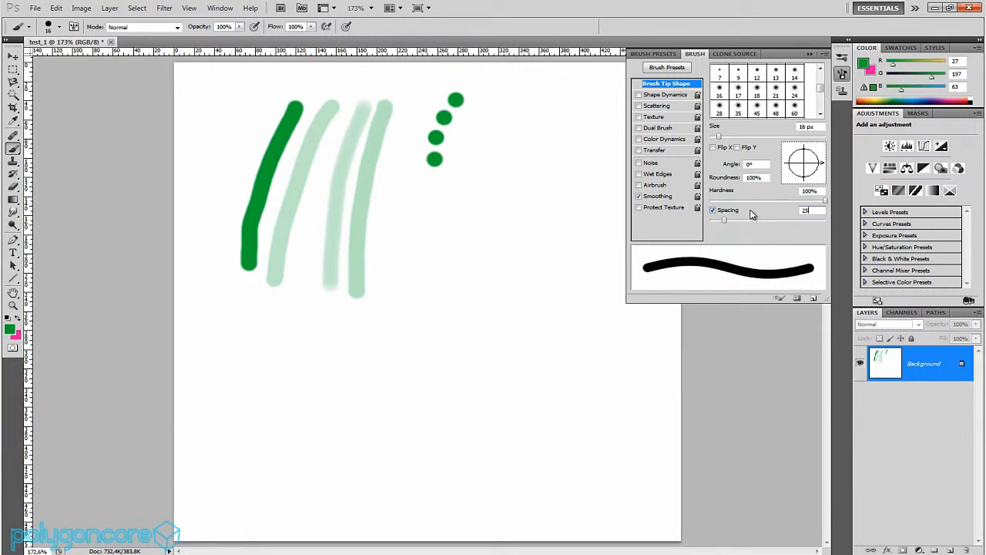
Enable Transfer for the brush and paint several short, overlapping strokes to the right of the dots.
left_click(656, 151)
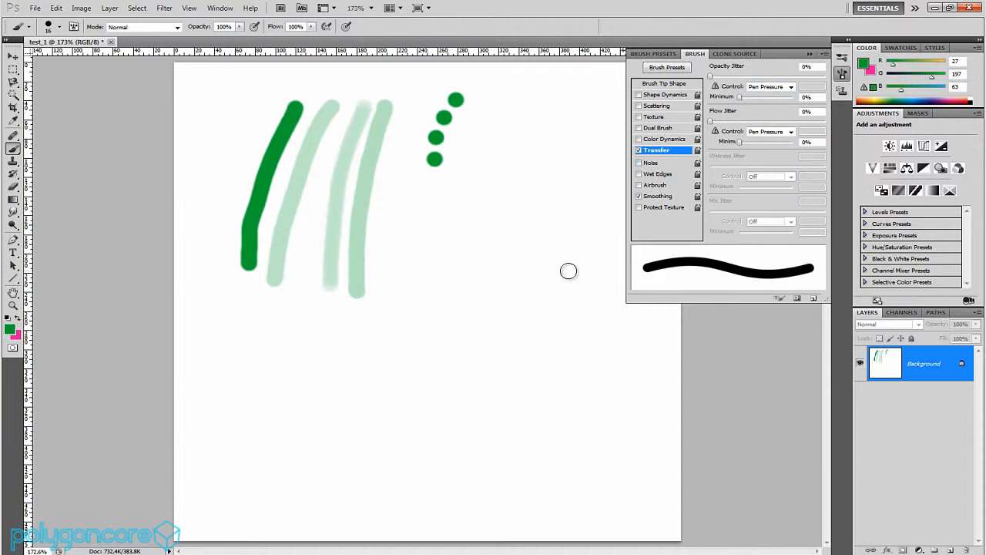
left_click_drag(505, 116, 460, 183)
mouse_move(521, 137)
left_mouse_down()
mouse_move(498, 155)
mouse_move(514, 155)
mouse_move(503, 177)
mouse_move(533, 158)
mouse_move(514, 187)
mouse_move(534, 170)
mouse_move(498, 188)
mouse_move(542, 176)
mouse_move(544, 193)
left_mouse_up()
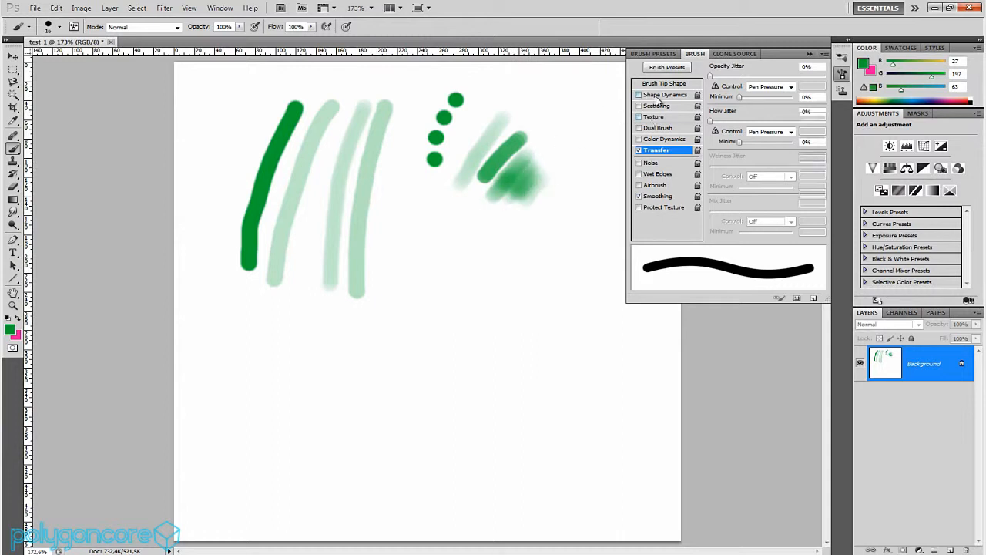
Display the Shape Dynamics brush settings and collapse the Brush panel.
left_click(660, 95)
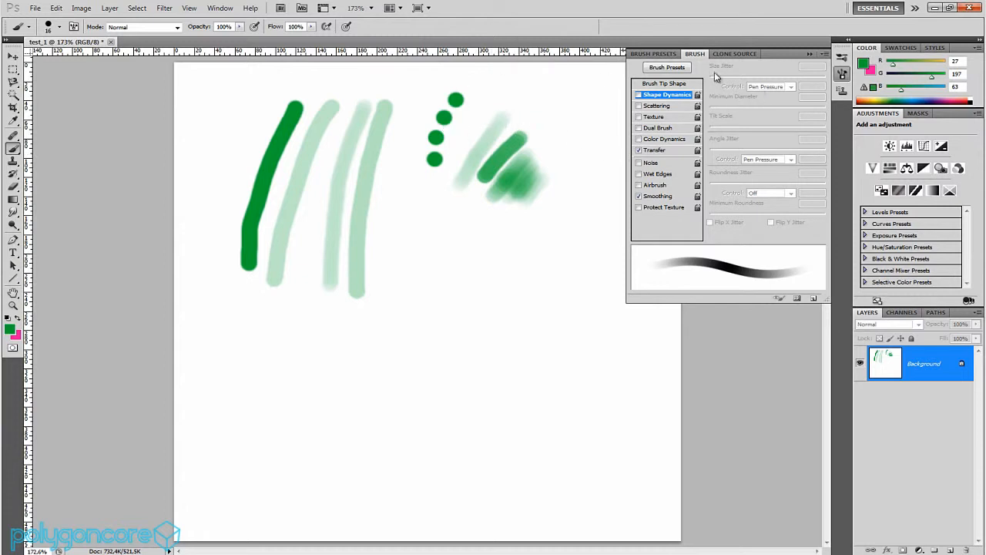
left_click(842, 75)
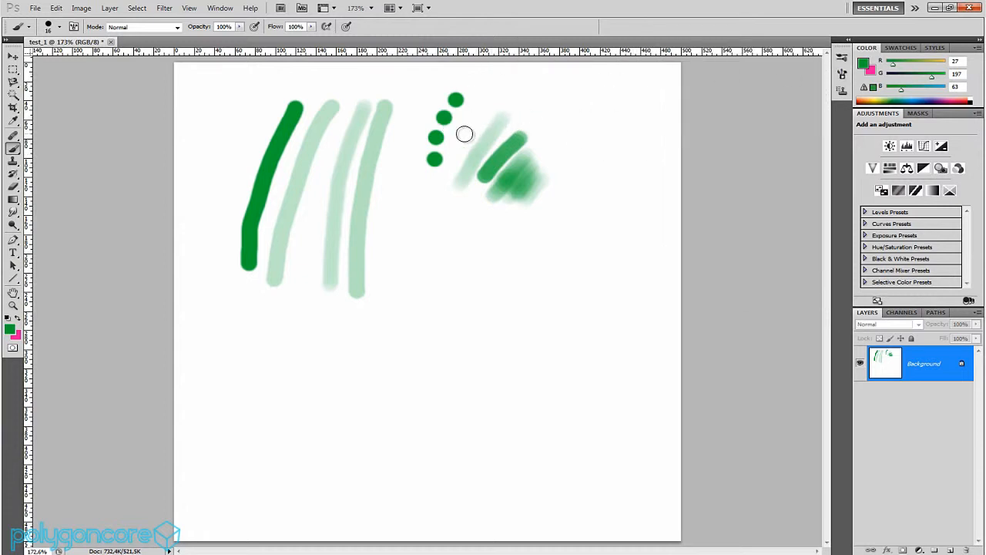
Step backward through the latest brush strokes and step forward again to restore them.
key("ctrl+alt+z")
key("ctrl+alt+z")
key("ctrl+alt+z")
key("ctrl+alt+z")
key("ctrl+alt+z")
key("ctrl+alt+z")
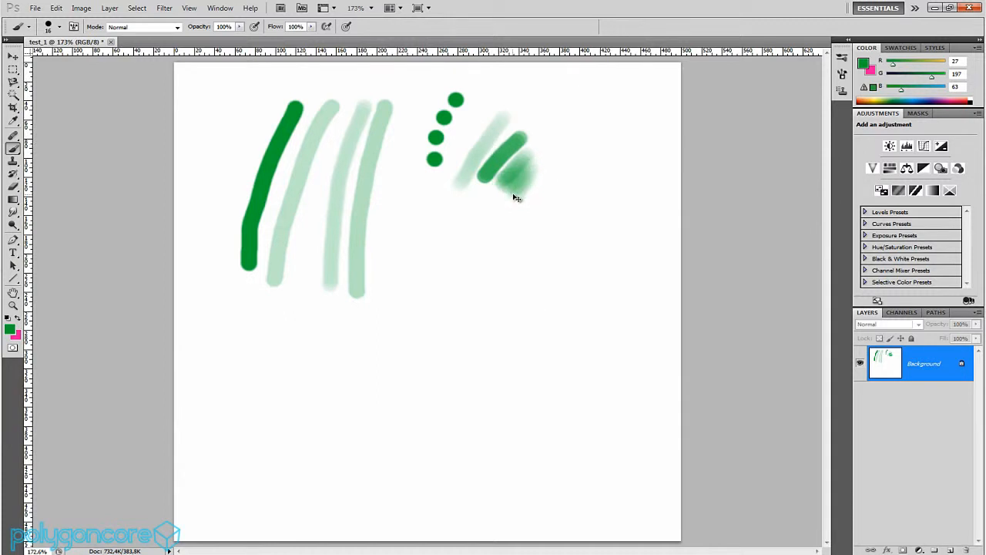
key("ctrl+shift+z")
key("ctrl+shift+z")
key("ctrl+shift+z")
left_click(55, 8)
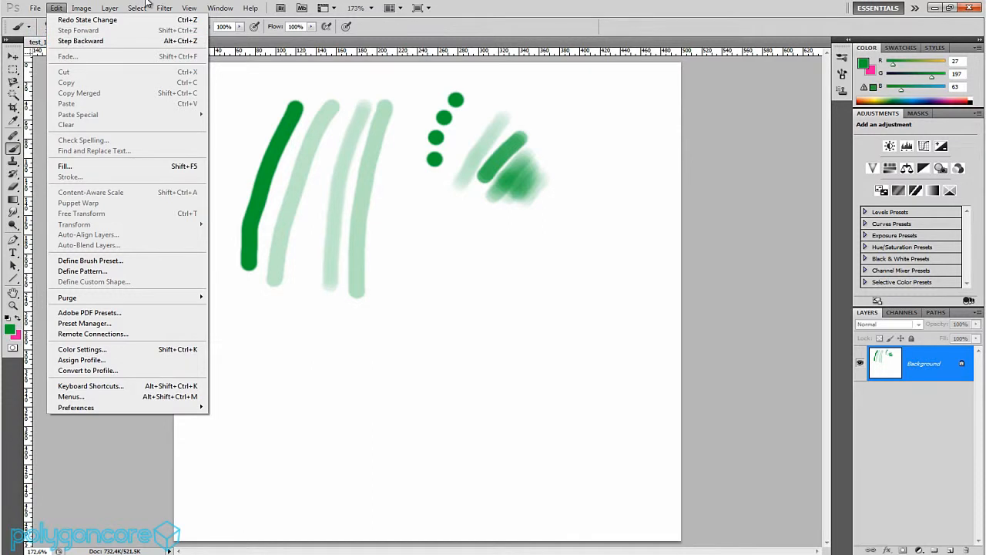
mouse_move(220, 8)
left_click(426, 20)
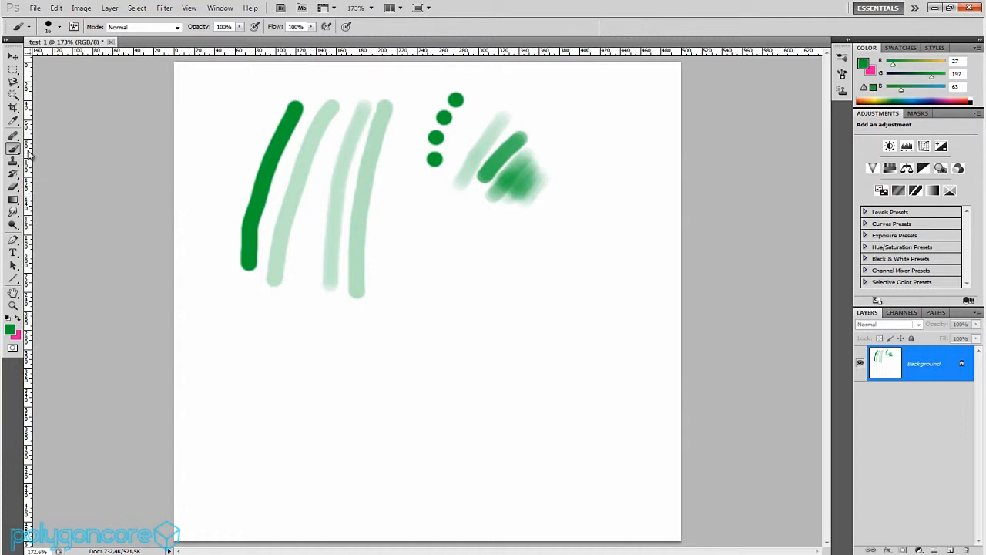
Draw a square selection below the short strokes with the Rectangular Marquee, practise further selection drags around it, and clear the selection.
left_click(13, 70)
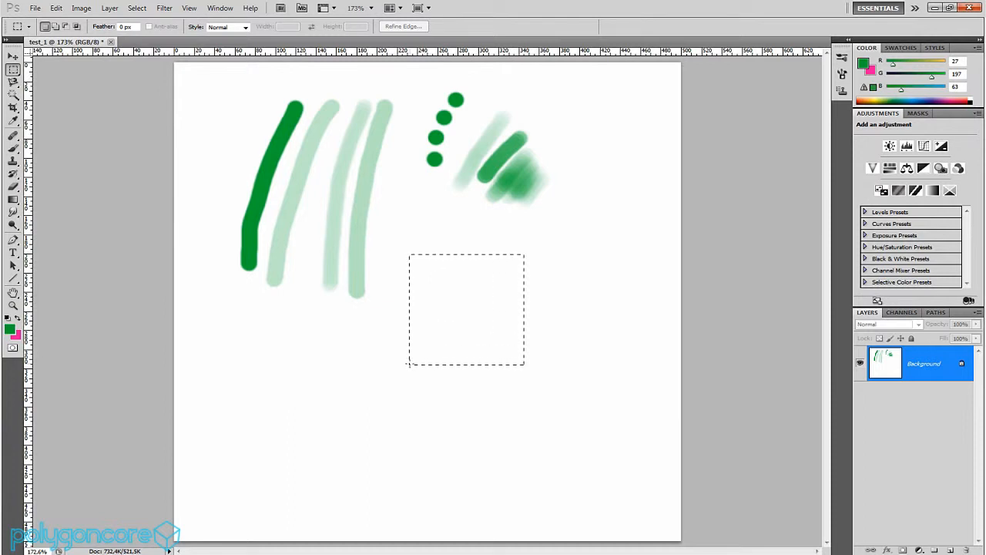
left_click_drag(410, 363, 409, 364)
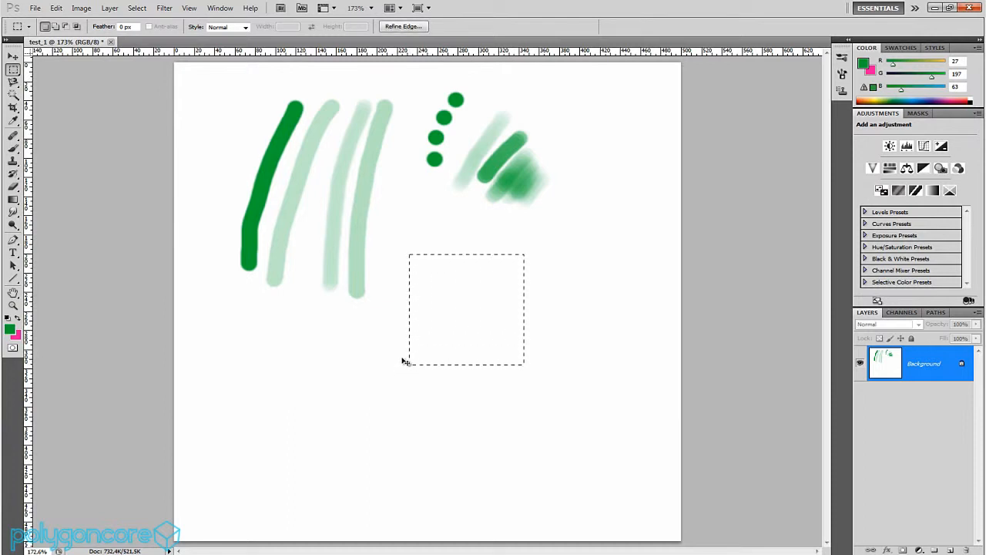
key("shift")
left_click_drag(401, 353, 435, 349)
left_click_drag(462, 288, 446, 326)
left_click_drag(496, 294, 473, 325)
left_click_drag(500, 275, 465, 306)
left_click_drag(476, 281, 454, 350)
left_click_drag(464, 312, 440, 344)
left_click(380, 319)
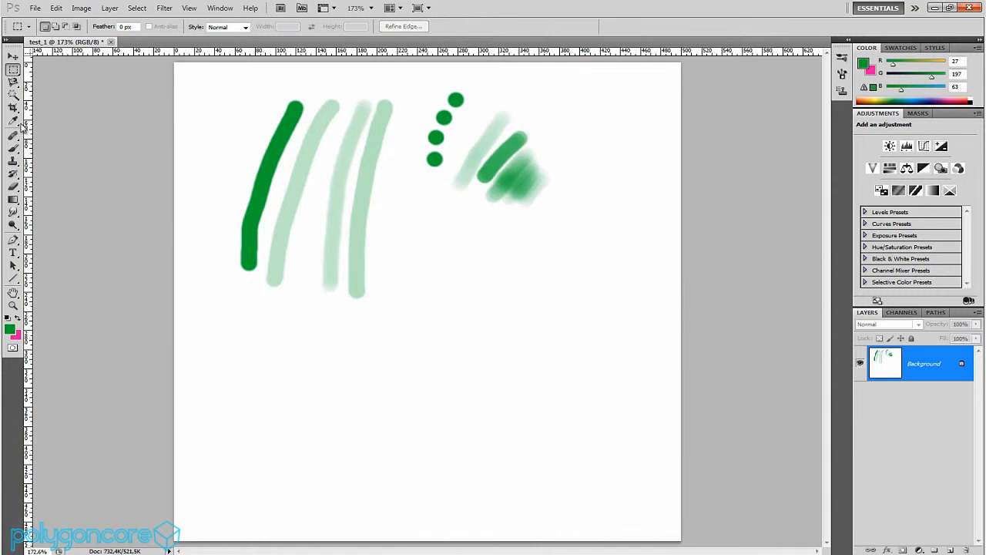
Show the marquee tool variants, and draw a freehand Lasso selection in the empty area beside the long strokes.
right_click(15, 72)
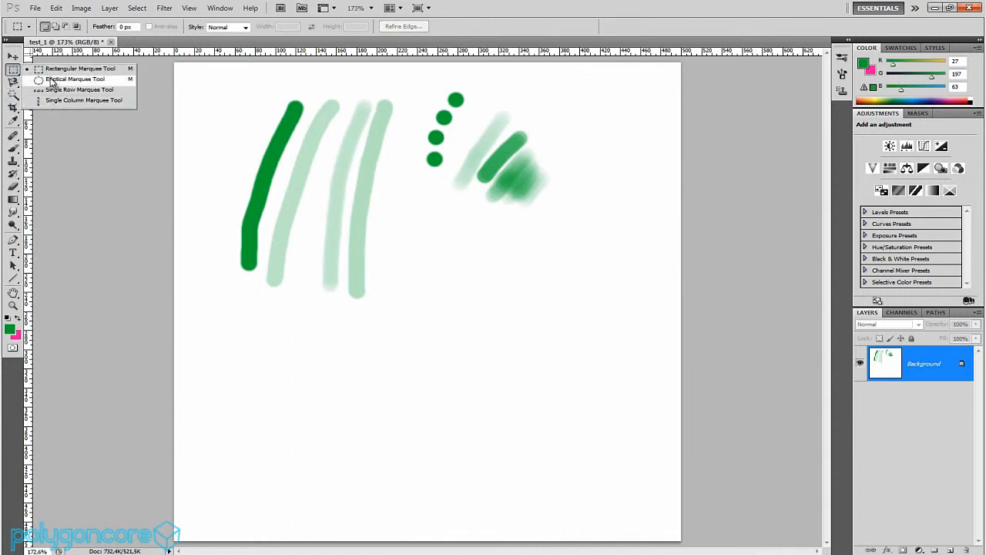
right_click(14, 83)
left_click(61, 80)
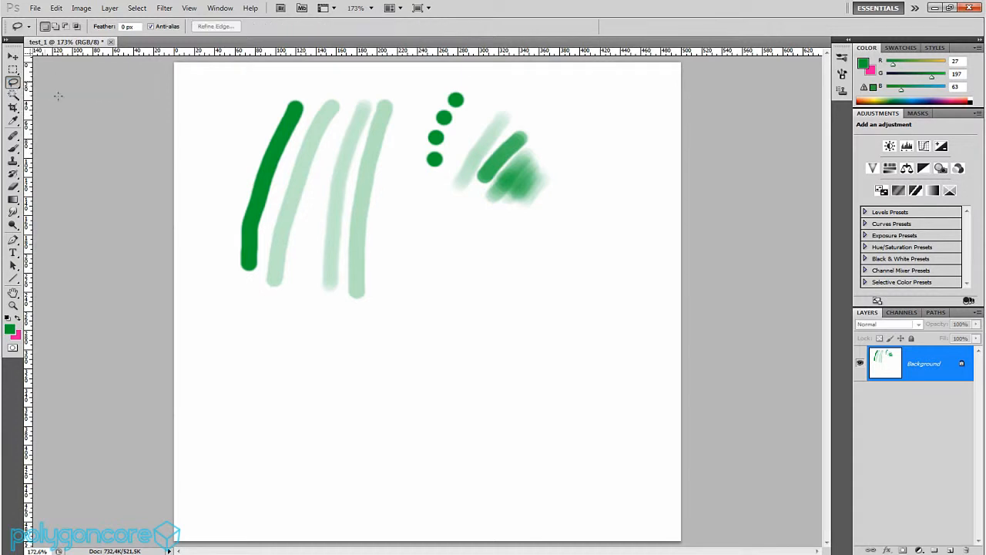
mouse_move(409, 264)
left_mouse_down()
mouse_move(447, 269)
mouse_move(435, 264)
left_mouse_up()
Outline a five-sided selection below the short overlapping strokes with the Polygonal Lasso, and cancel the stray extra segment.
right_click(13, 83)
left_click(62, 91)
left_click(484, 251)
left_click(480, 315)
left_click(537, 309)
left_click(542, 268)
left_click(518, 238)
left_click(489, 245)
left_click(414, 253)
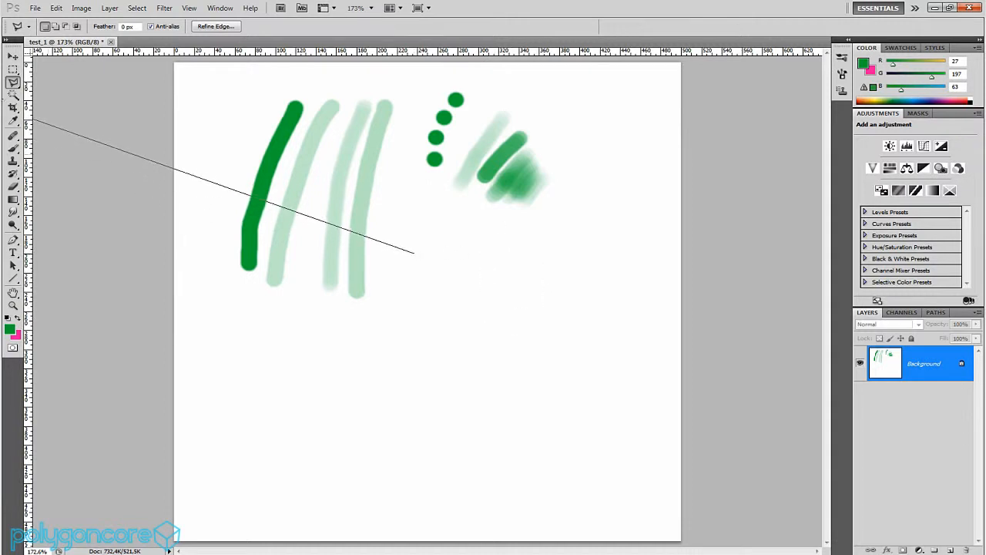
key("Escape")
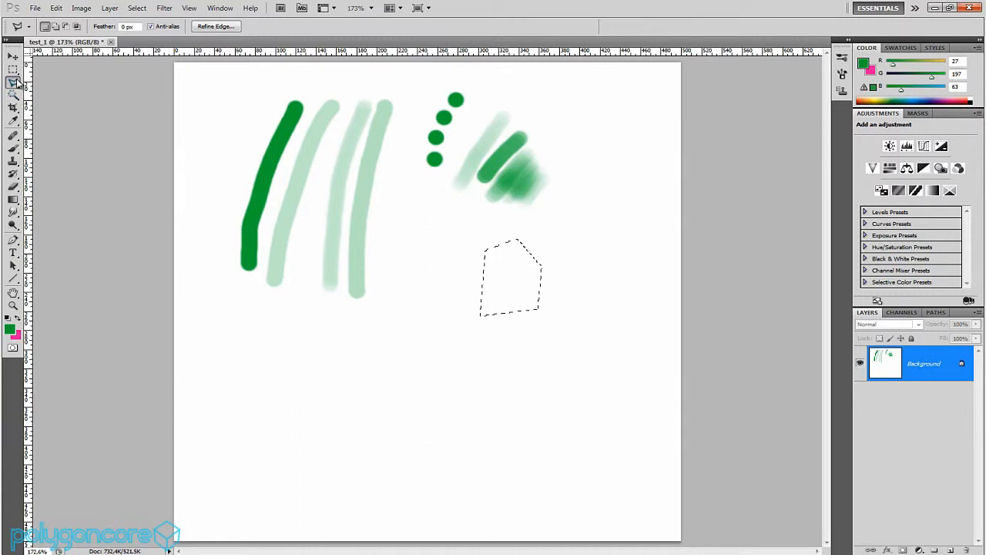
Trace the rightmost long light green stroke with the Magnetic Lasso and close the outline into a selection.
left_click_drag(14, 82, 62, 101)
left_click(379, 138)
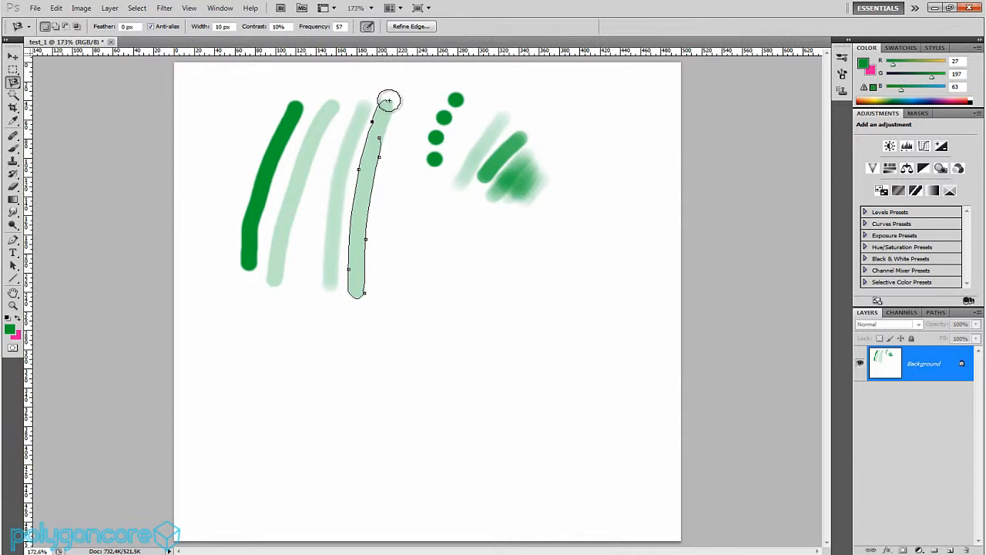
double_click(390, 205)
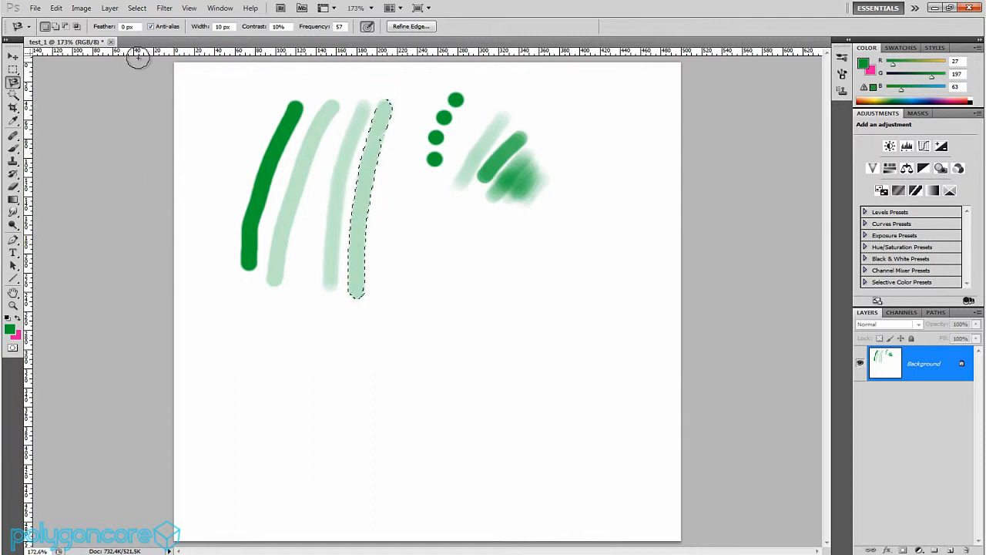
Refine the traced selection's edge with Feather 4.4 px, Shift Edge +27% and Smooth 50, and clear the selection.
left_click(139, 9)
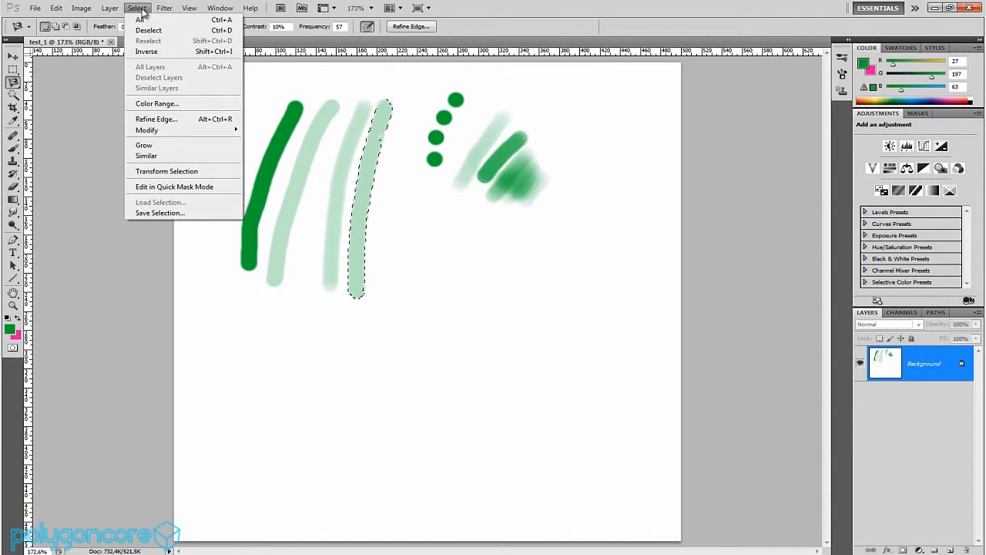
left_click(154, 120)
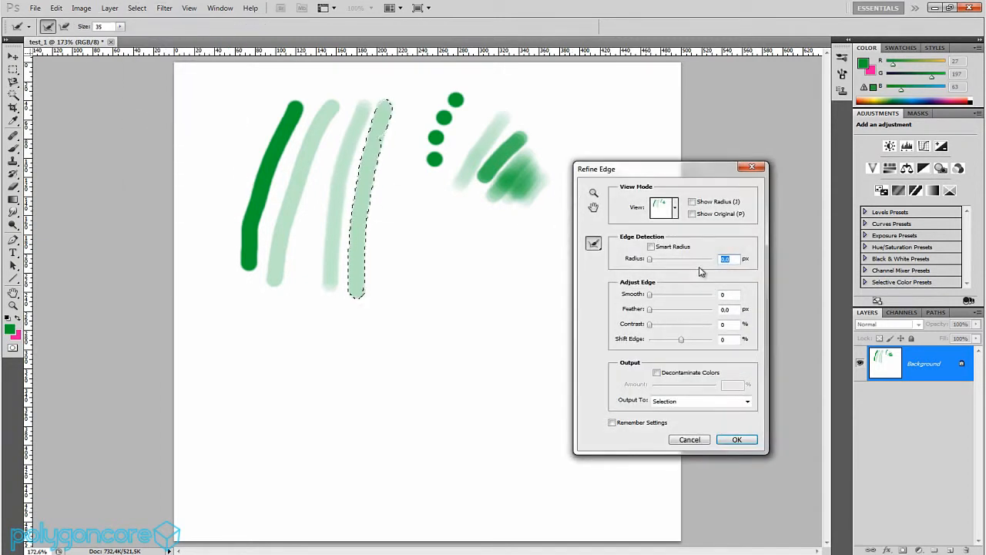
mouse_move(651, 310)
left_mouse_down()
mouse_move(687, 314)
mouse_move(665, 311)
left_mouse_up()
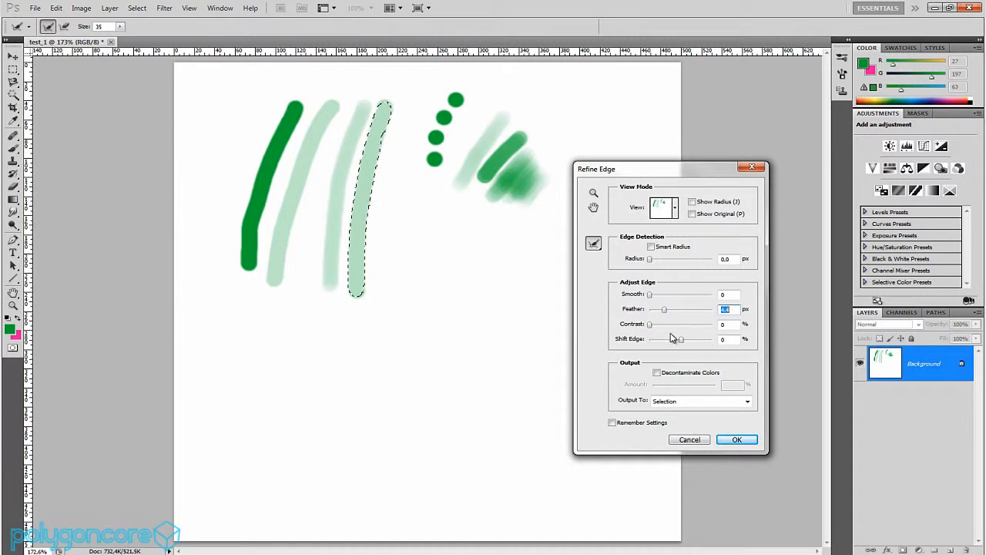
left_click_drag(682, 344, 691, 343)
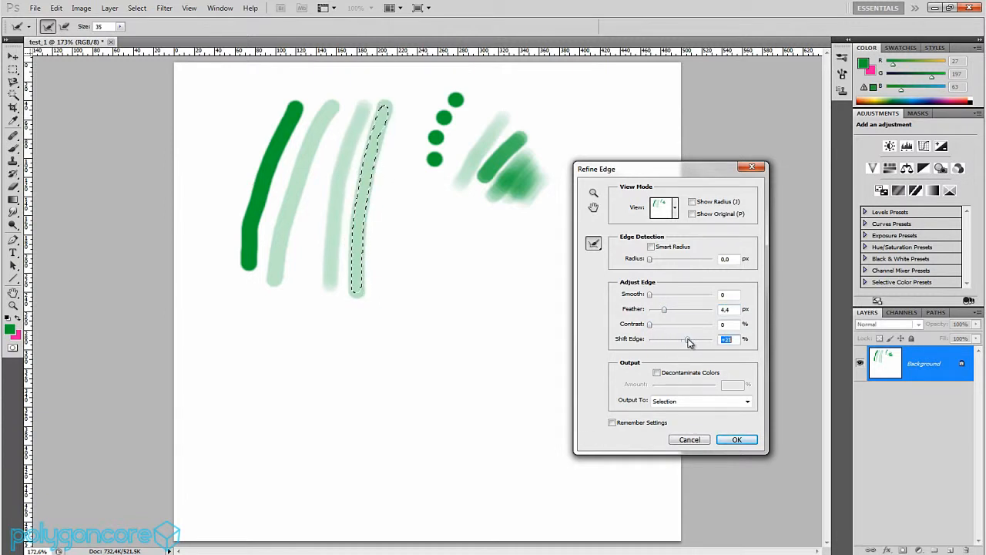
left_click_drag(652, 300, 683, 302)
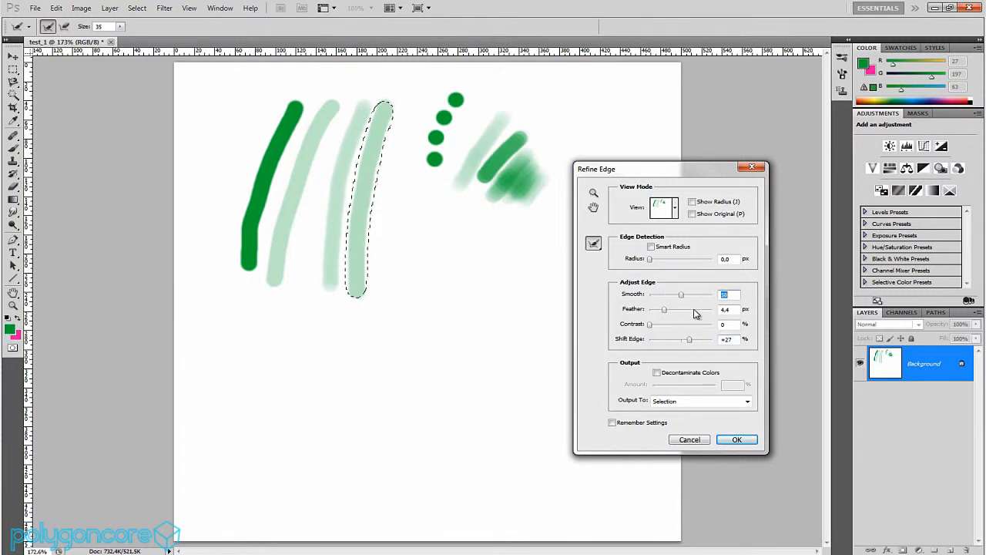
left_click(732, 438)
key("l")
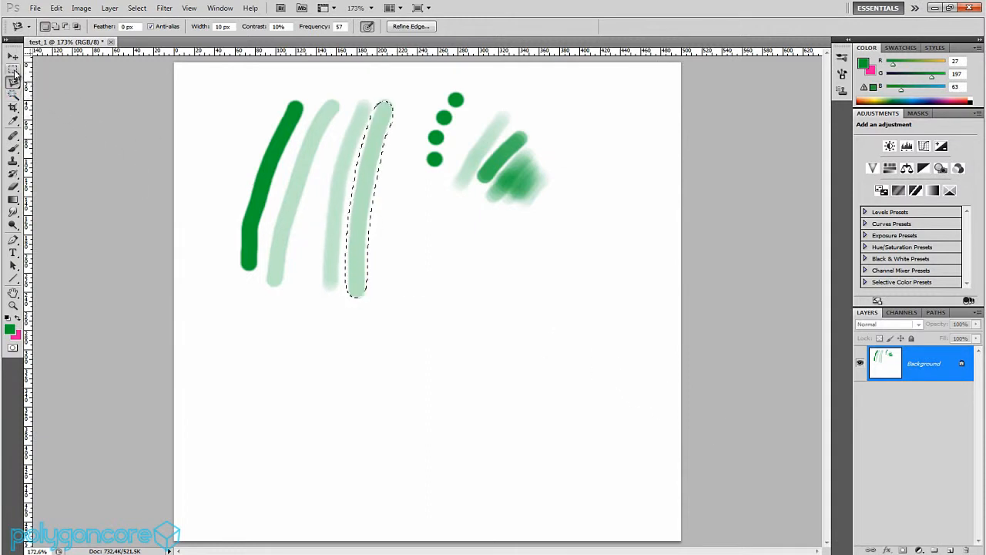
key("m")
key("ctrl+d")
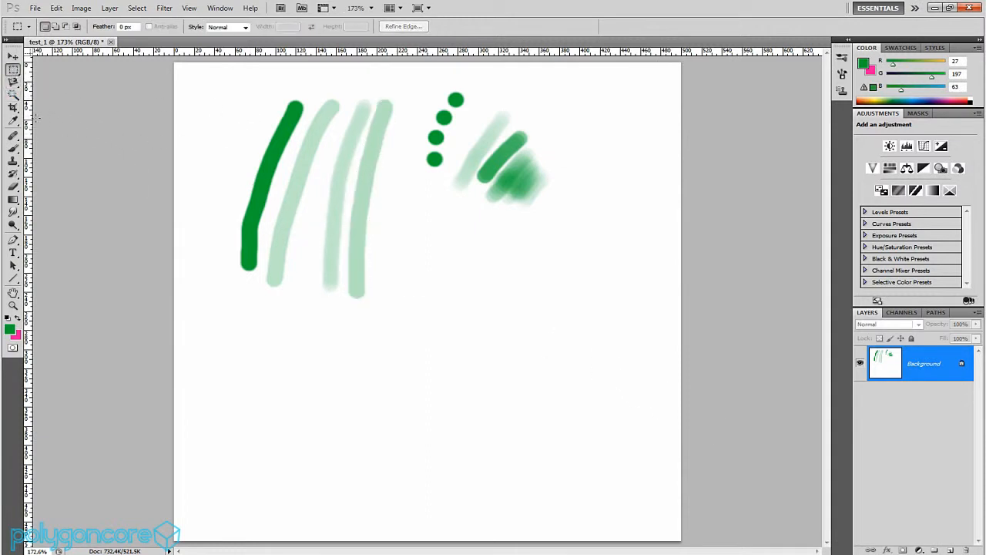
Crop the image to 300 x 250 px around the long strokes and the dotted stroke.
left_click(13, 108)
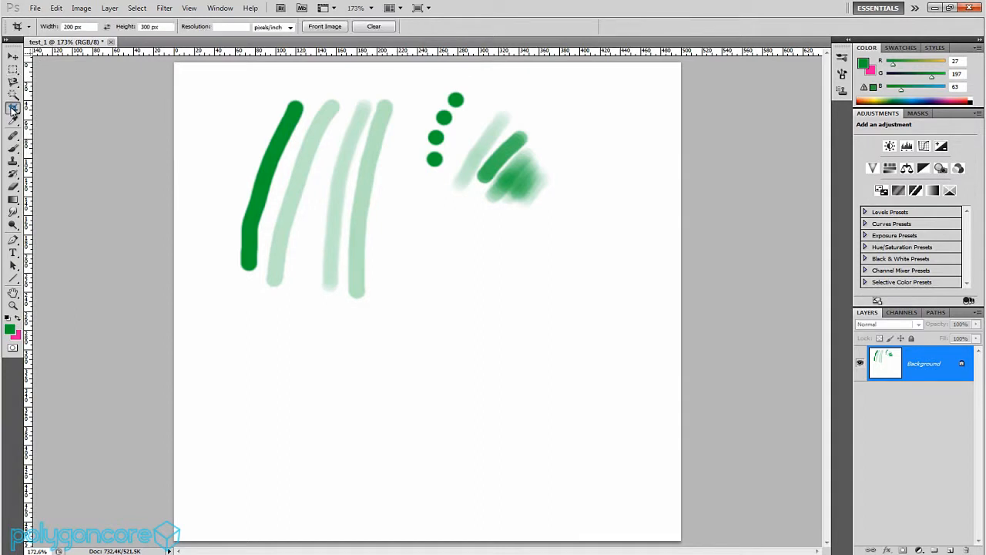
left_click(82, 27)
type("300")
left_click(166, 25)
type("250")
left_click_drag(301, 153, 528, 295)
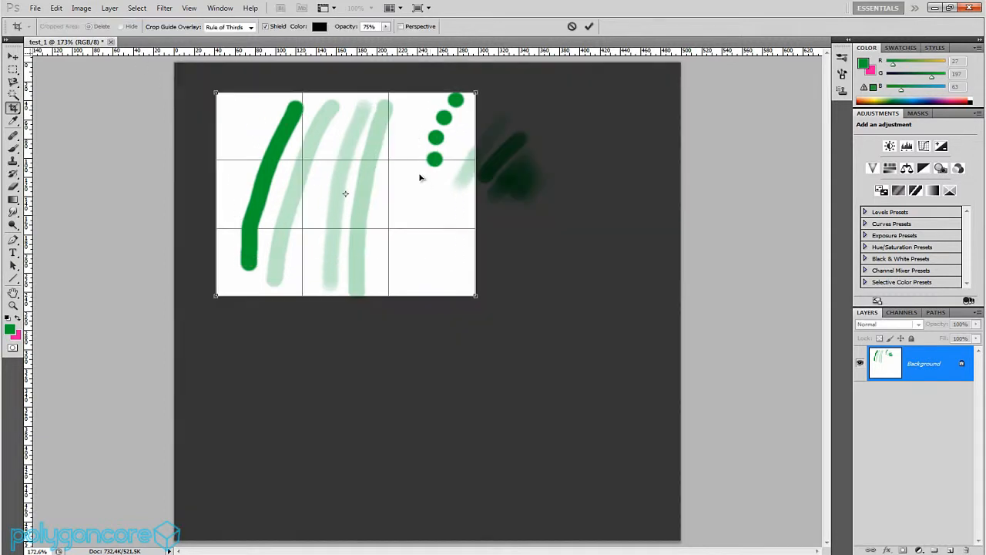
left_click(590, 27)
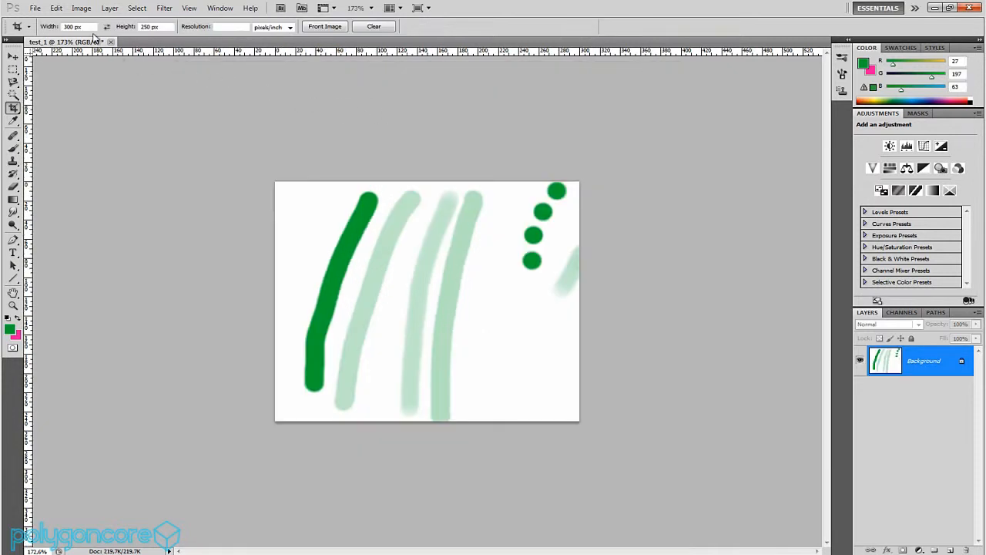
Review the image size and its document units, enable Constrain Proportions, and set the image width to 310 pixels.
left_click(82, 8)
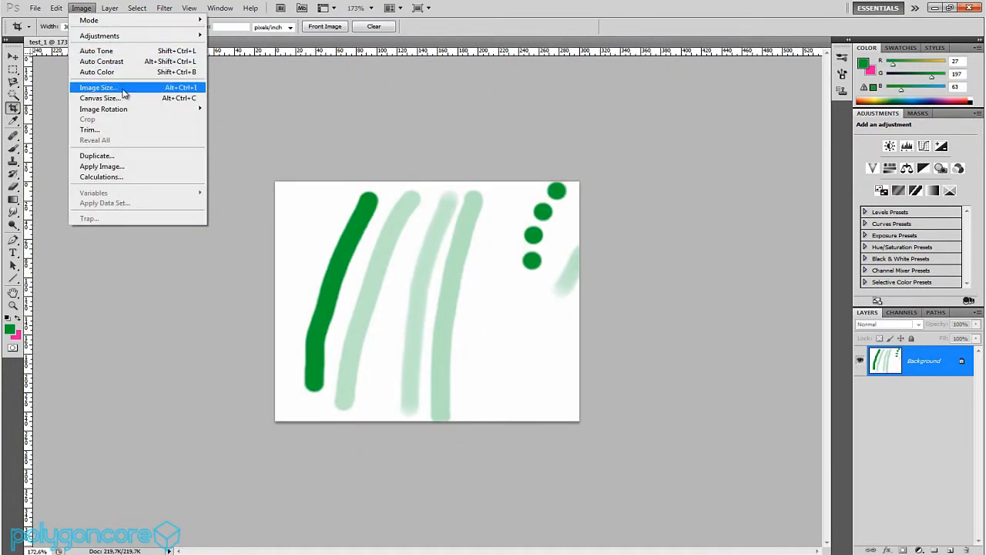
left_click(122, 89)
left_click(388, 275)
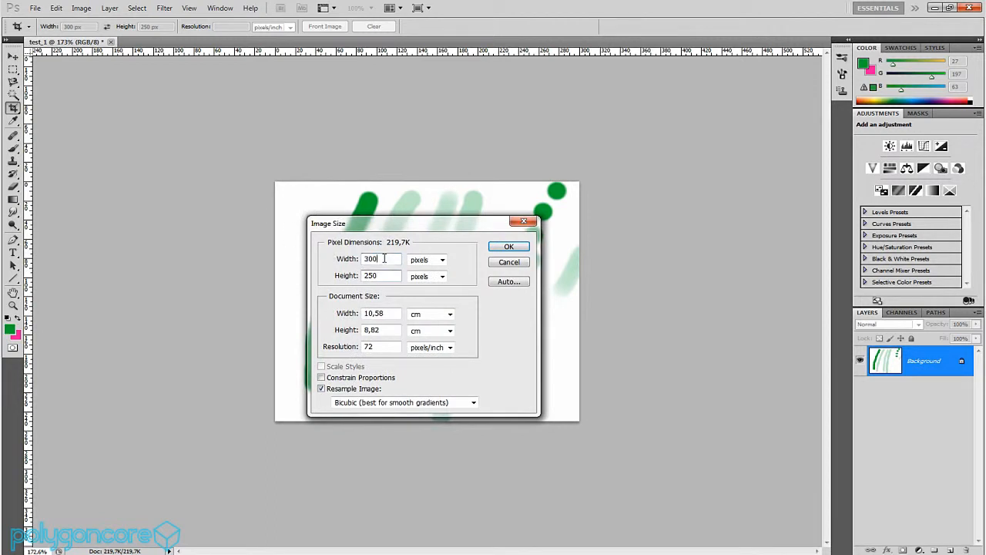
left_click(436, 314)
left_click(441, 315)
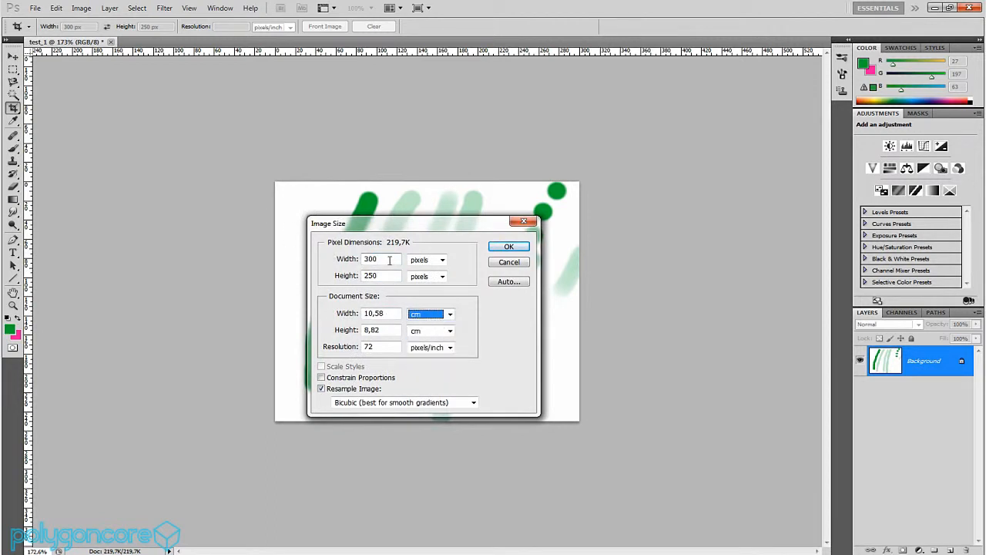
left_click(389, 259)
left_click_drag(393, 258, 333, 261)
type("310")
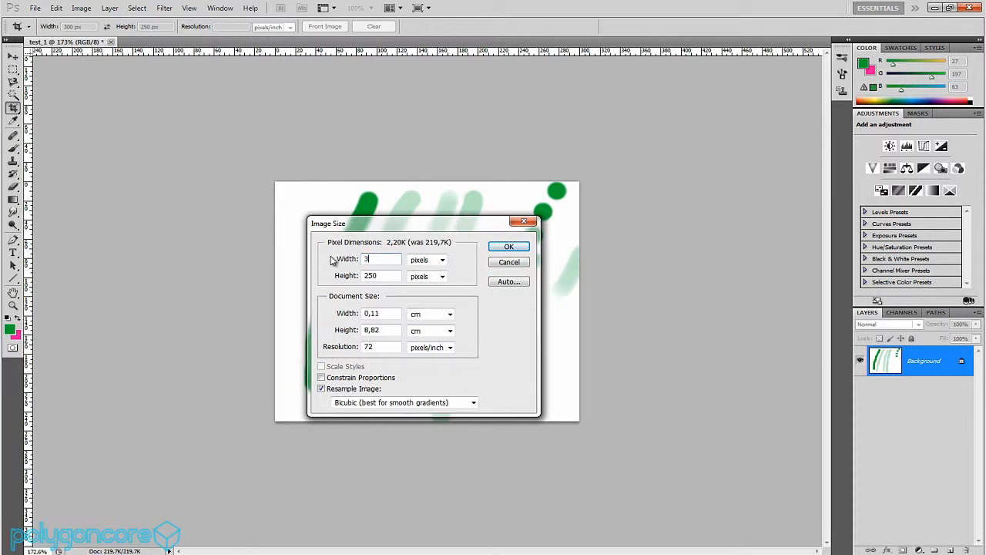
left_click(321, 378)
left_click_drag(395, 259, 322, 259)
type("310")
left_click(506, 246)
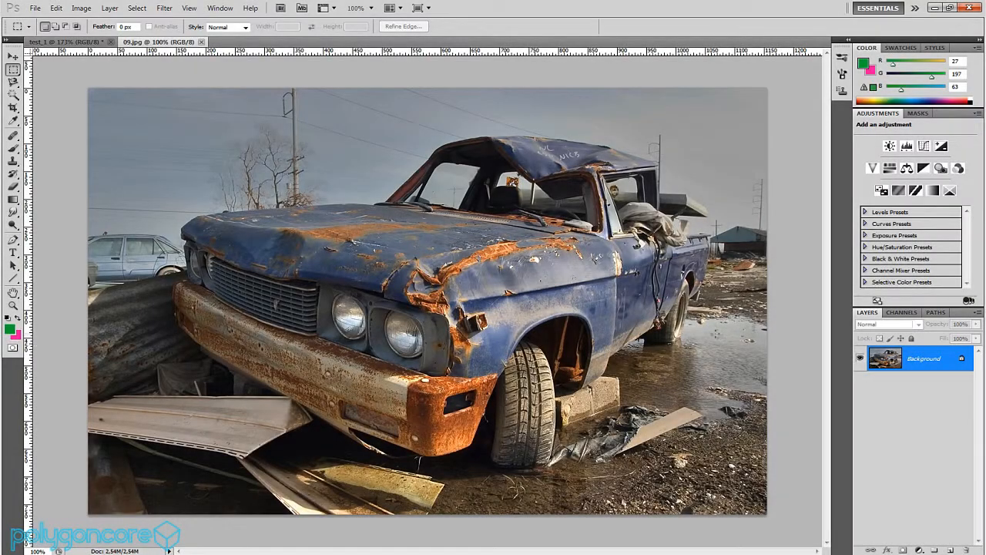
Duplicate the Background layer of the truck photo and delete the original locked Background layer.
left_click_drag(888, 359, 954, 548)
left_click(962, 385)
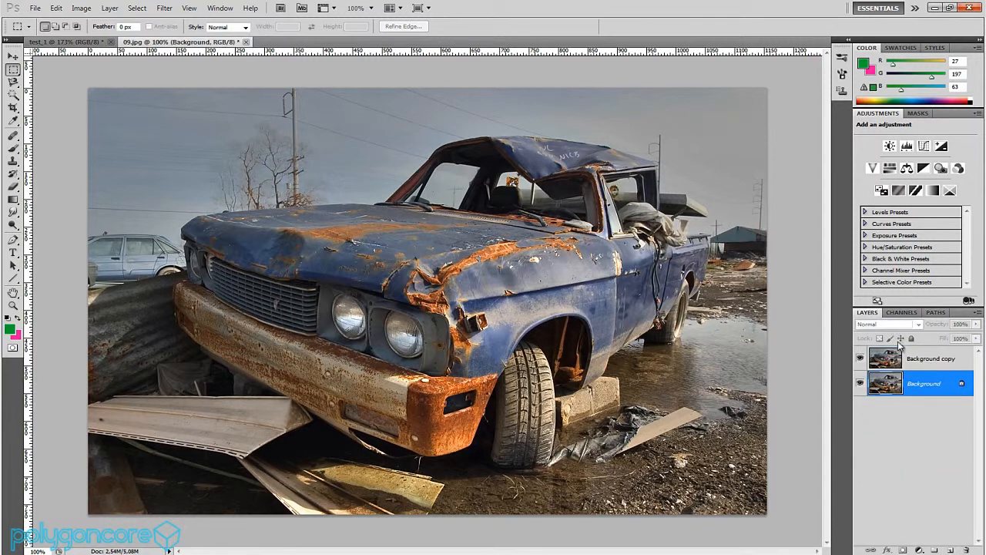
left_click_drag(887, 385, 969, 550)
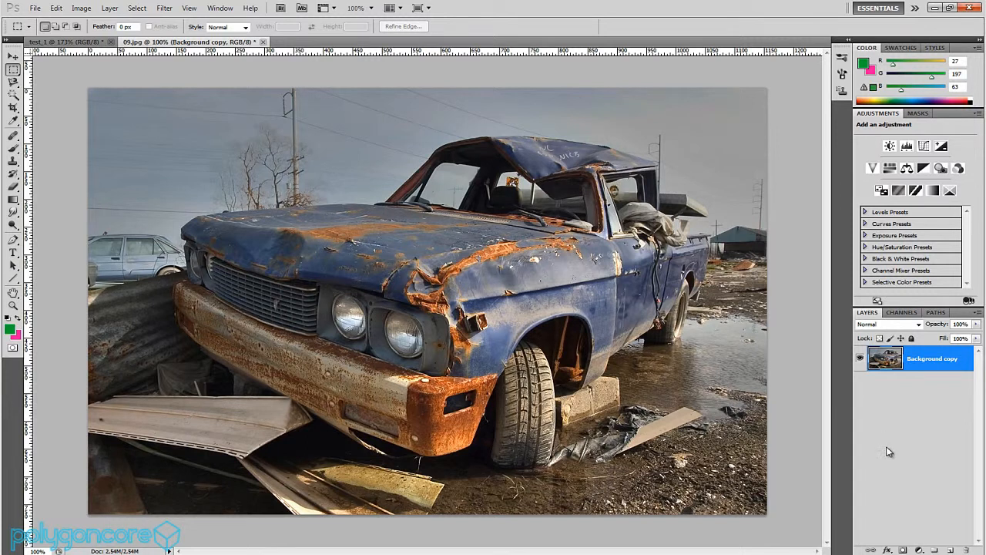
Add a Levels adjustment layer with midtones at 0.81, trying the output and input sliders but keeping them at 0 and 255.
left_click(920, 549)
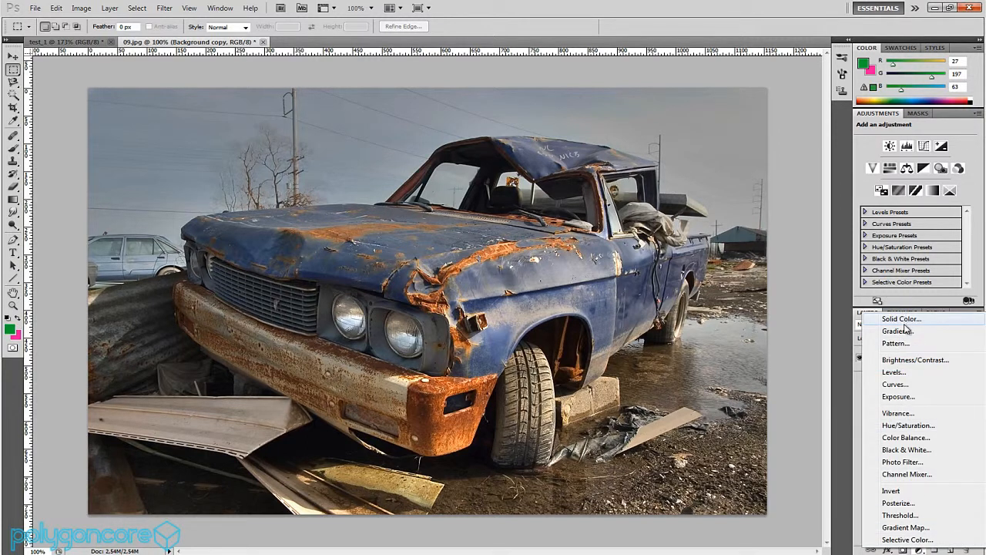
left_click(914, 374)
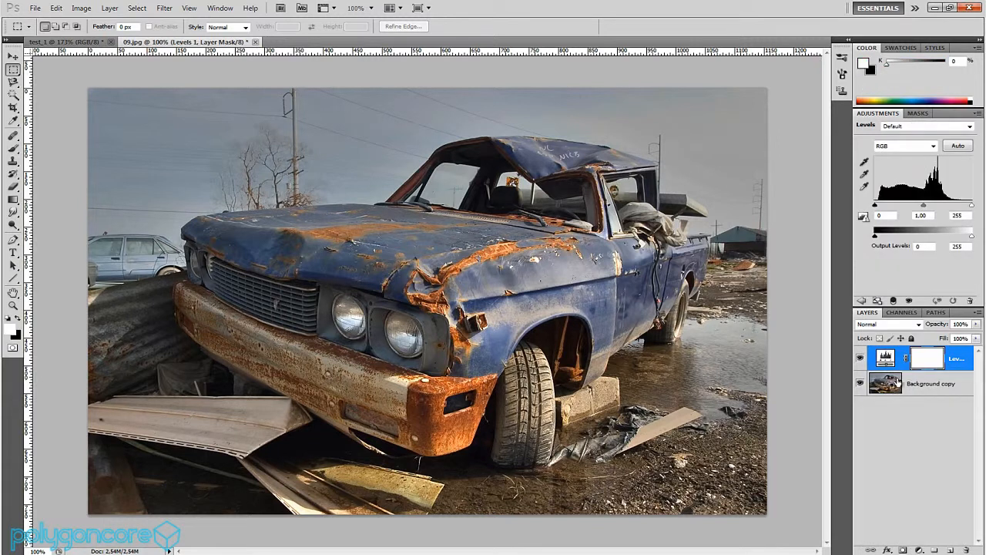
mouse_move(925, 208)
left_mouse_down()
mouse_move(942, 207)
mouse_move(900, 208)
mouse_move(945, 207)
mouse_move(929, 208)
left_mouse_up()
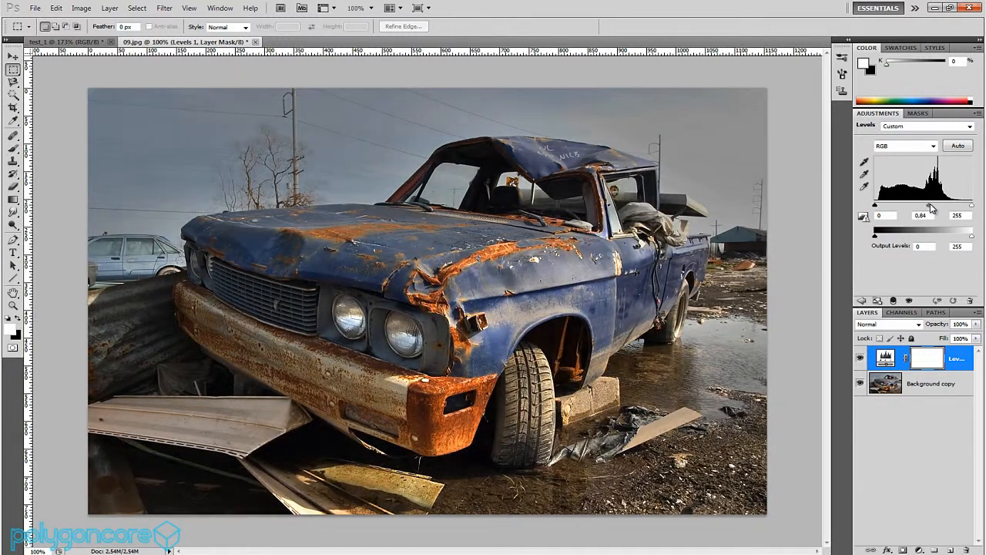
mouse_move(885, 235)
left_mouse_down()
mouse_move(929, 235)
mouse_move(874, 235)
left_mouse_up()
mouse_move(969, 236)
left_mouse_down()
mouse_move(925, 236)
mouse_move(971, 236)
left_mouse_up()
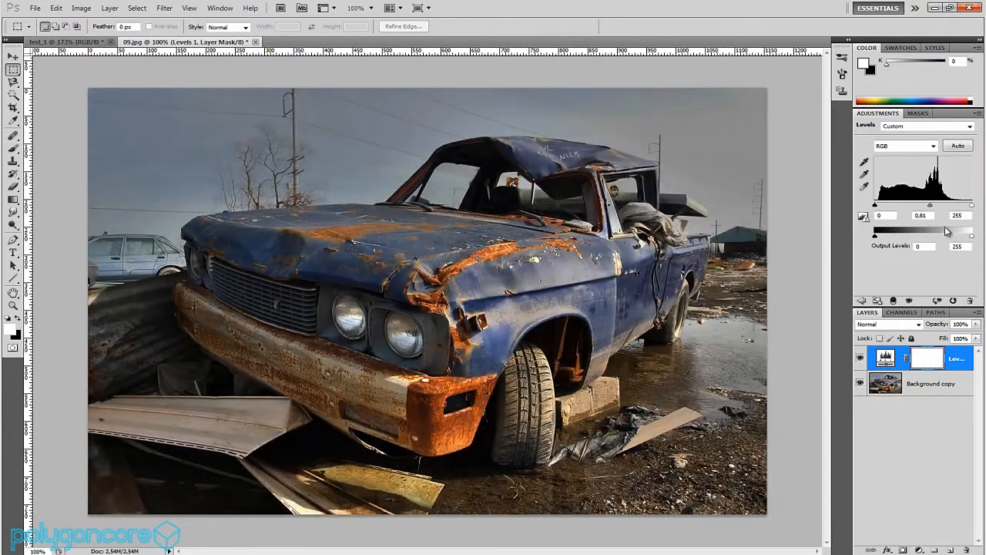
mouse_move(974, 208)
left_mouse_down()
mouse_move(950, 209)
mouse_move(971, 208)
left_mouse_up()
left_click_drag(876, 207, 874, 208)
Show the Levels channel options, keep RGB, and hide the Levels adjustment layer.
left_click(920, 146)
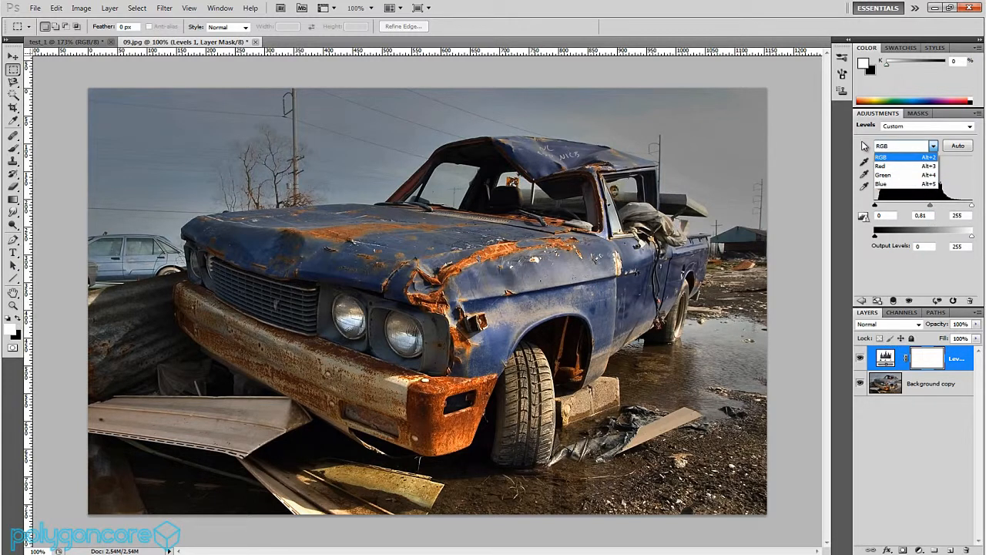
left_click(864, 147)
left_click(860, 358)
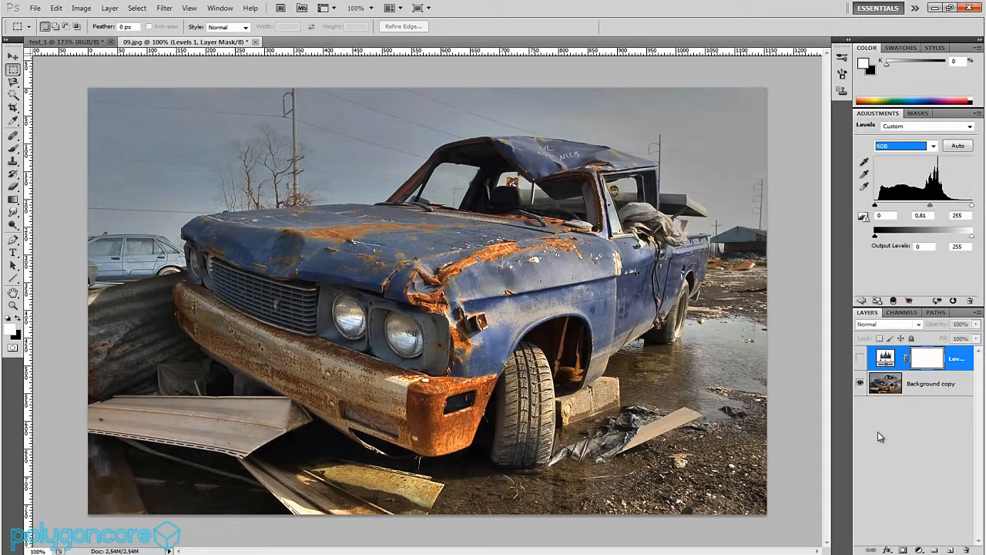
Add a Curves adjustment layer with an S-shaped curve whose middle point has input 129 and output 115, and hide the layer.
left_click(923, 550)
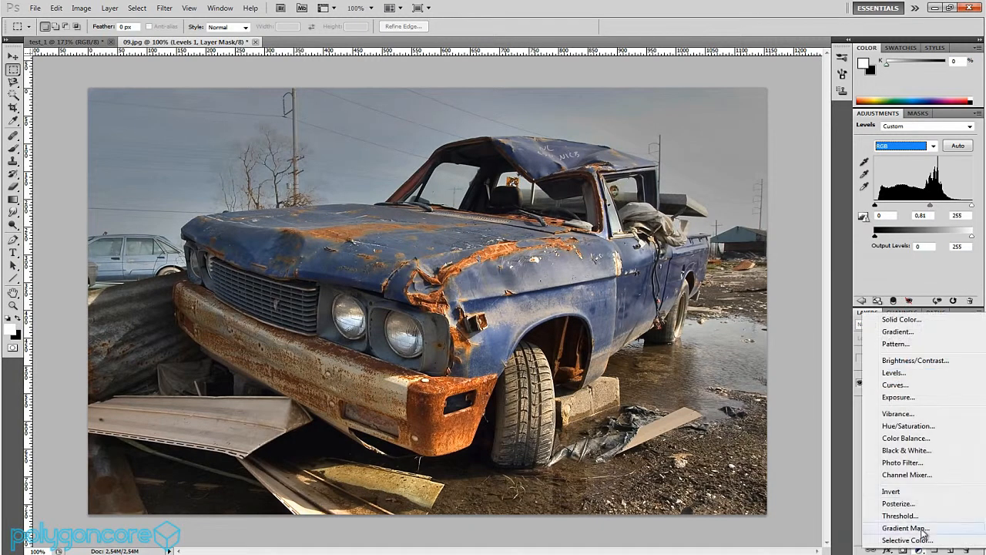
left_click(914, 386)
left_click_drag(931, 200, 930, 206)
left_click_drag(881, 250, 904, 231)
left_click(949, 180)
left_click_drag(949, 180, 948, 178)
left_click_drag(905, 231, 903, 235)
left_click(928, 205)
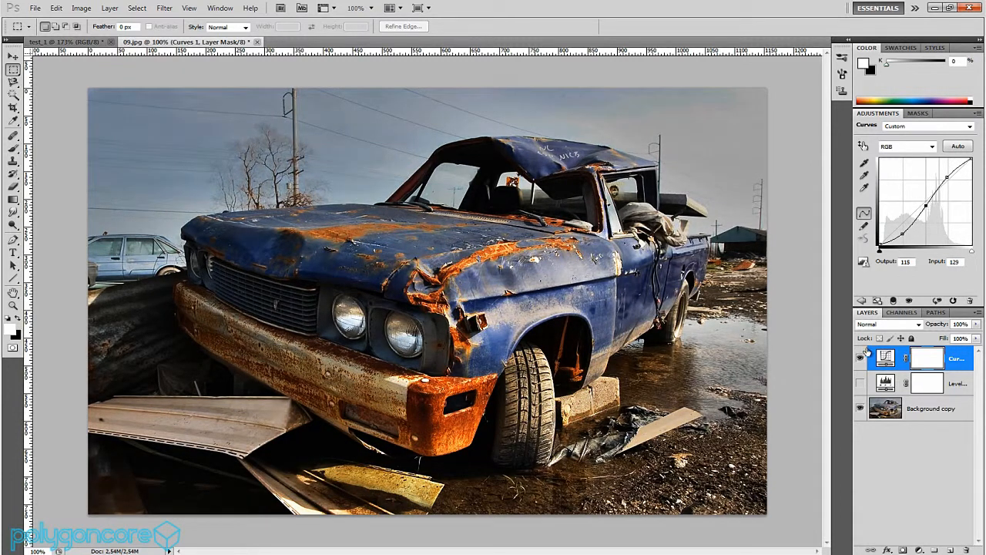
left_click(861, 360)
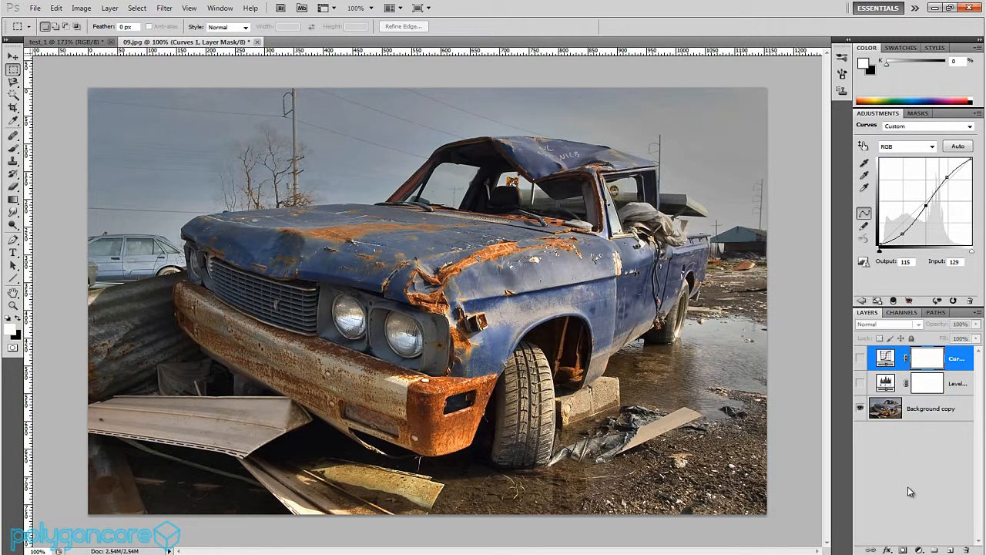
Add a Brightness/Contrast adjustment layer above the hidden Curves layer and set its brightness to 43.
left_click(922, 549)
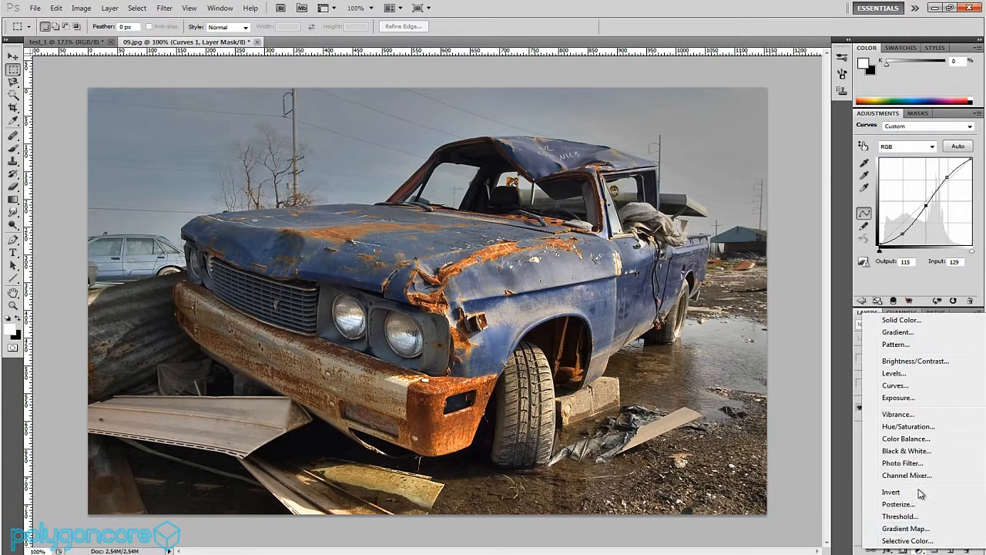
left_click(917, 362)
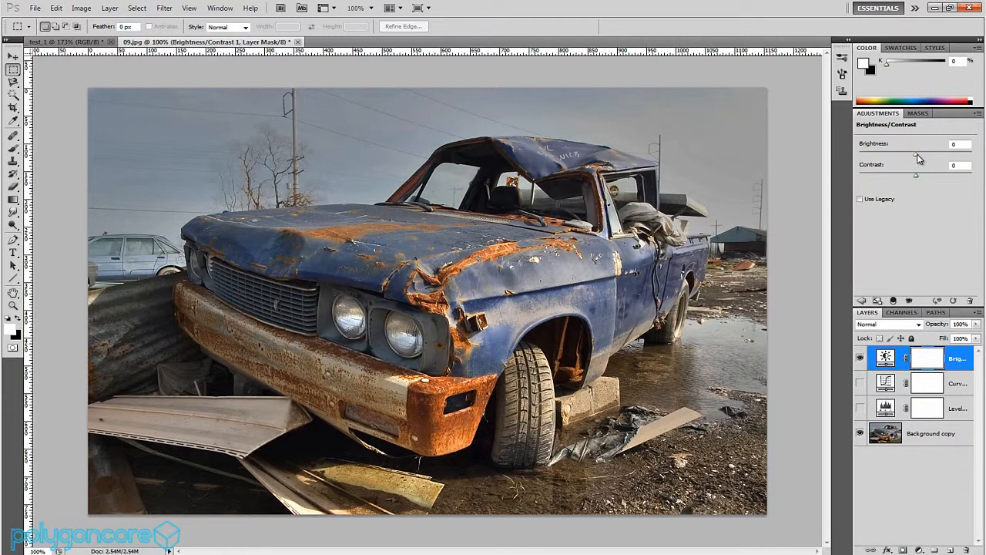
left_click_drag(919, 155, 916, 176)
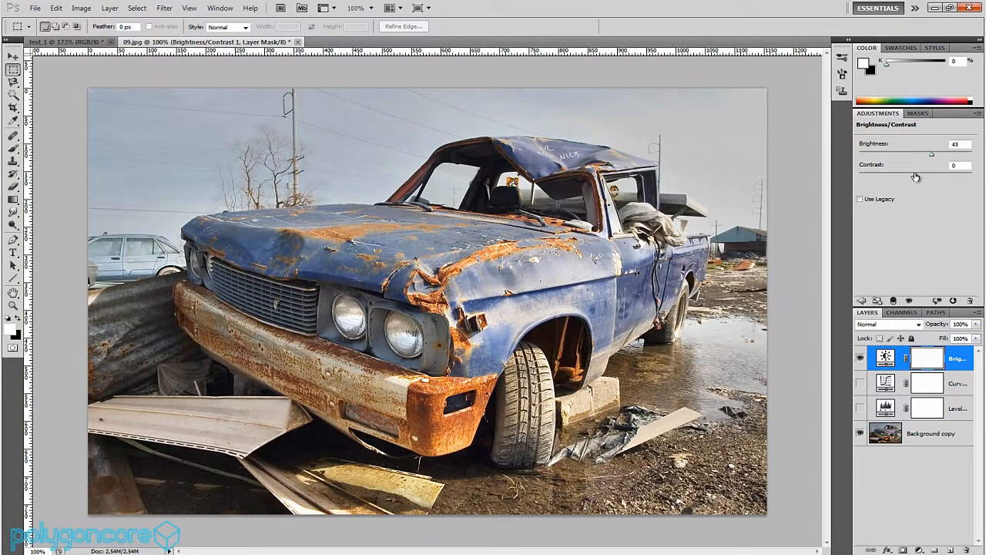
Check the settings of the Curves and Levels adjustment layers, and delete the Curves layer.
left_click(887, 383)
left_click(886, 407)
left_click(886, 383)
left_click_drag(886, 383, 968, 550)
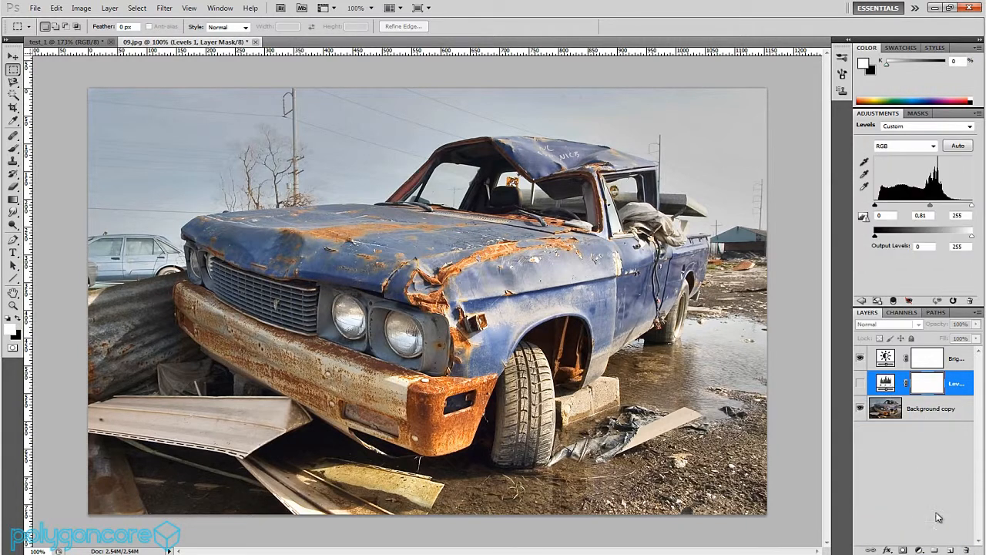
Toggle the Levels and Brightness/Contrast layers to compare their effects, leave both visible, and select the Brightness/Contrast layer.
left_click(861, 385)
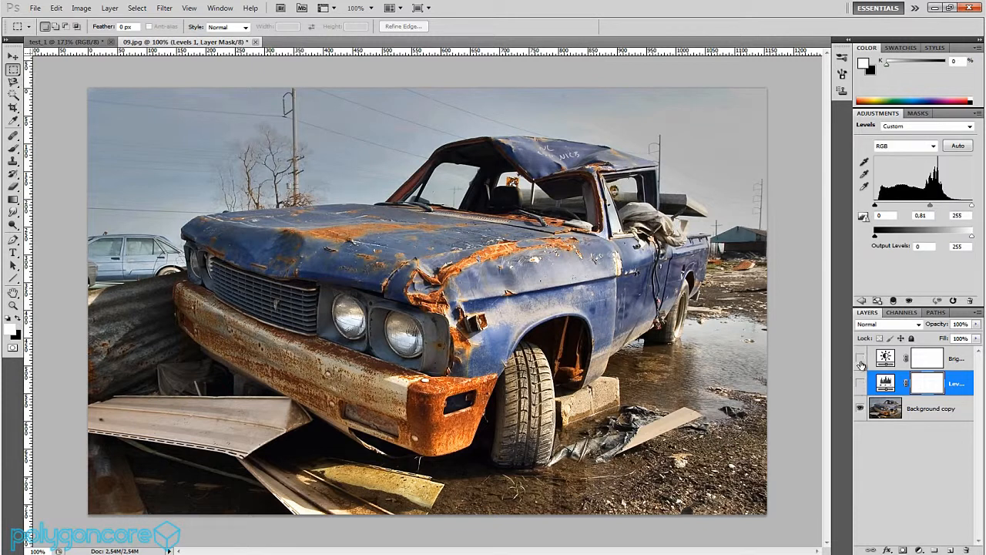
left_click(861, 384)
left_click(861, 384)
left_click(861, 358)
left_click(861, 383)
left_click(960, 360)
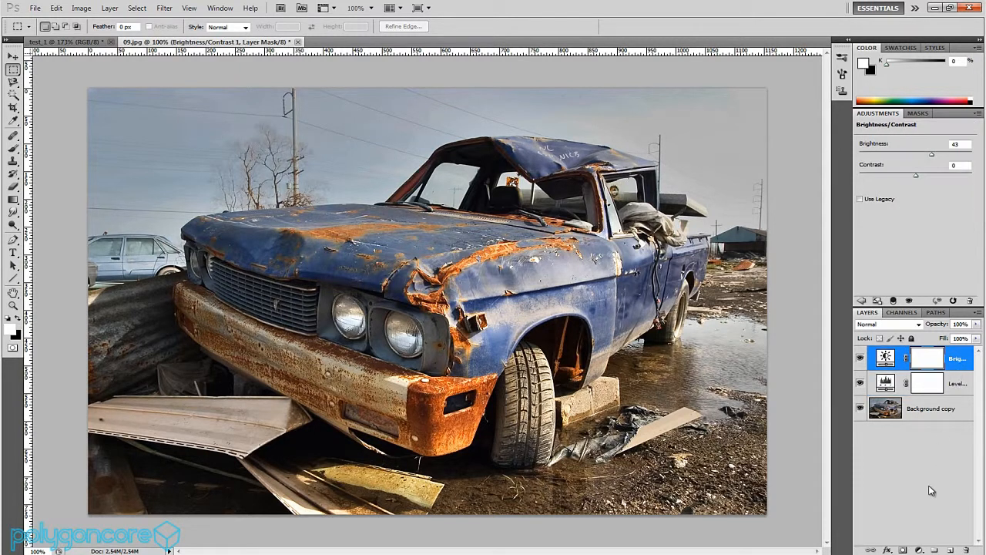
Add an Exposure adjustment layer with exposure set to 1, and hide the Brightness/Contrast layer.
left_click(920, 550)
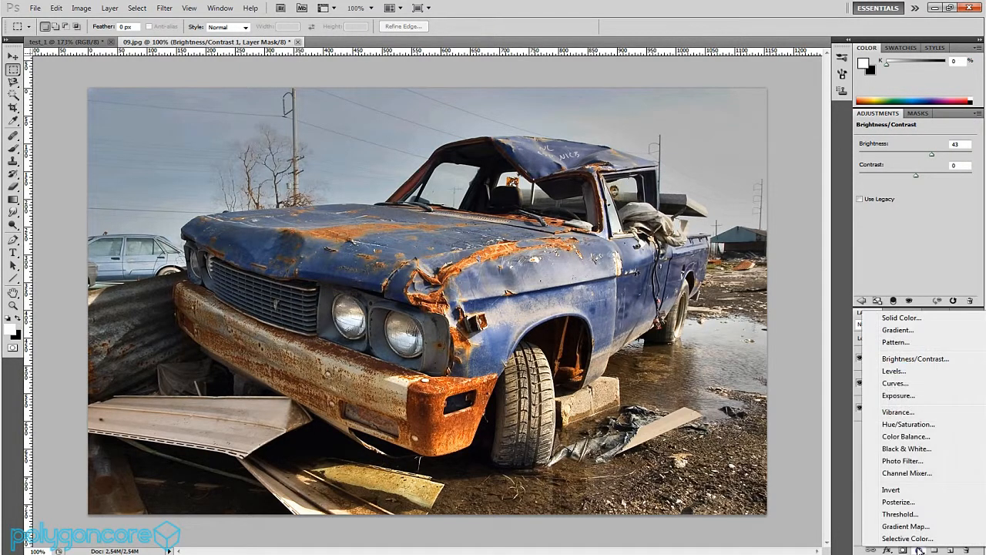
left_click(917, 396)
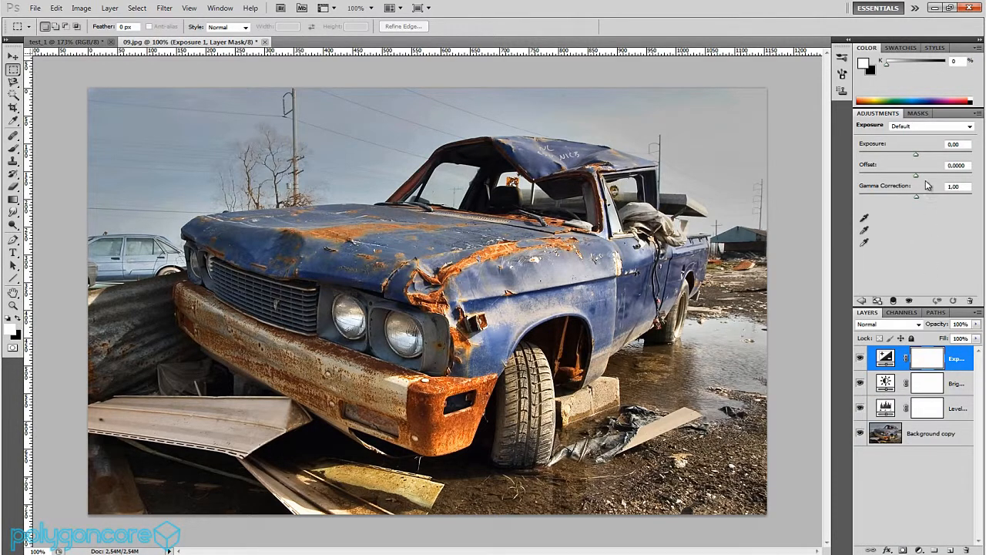
left_click_drag(917, 157, 912, 150)
type("1")
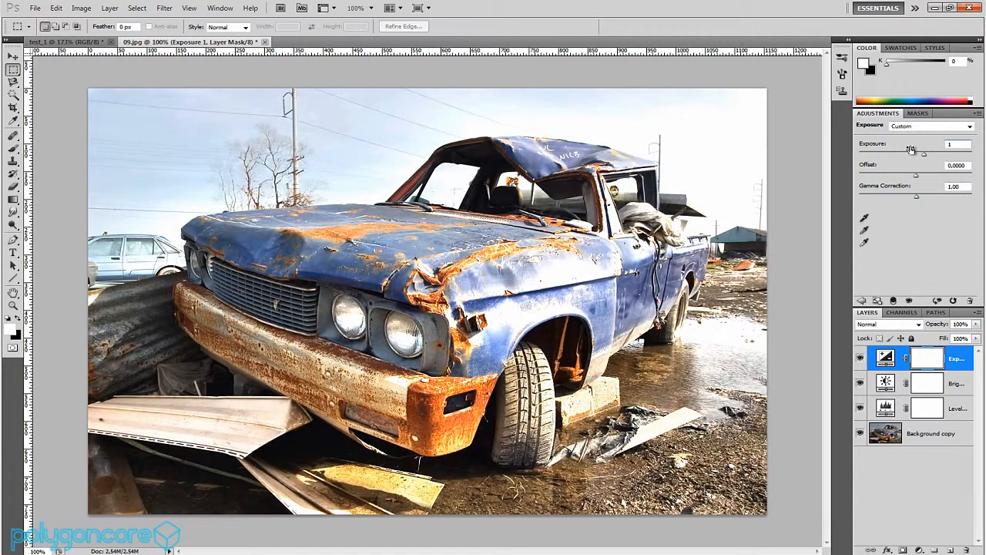
left_click(860, 384)
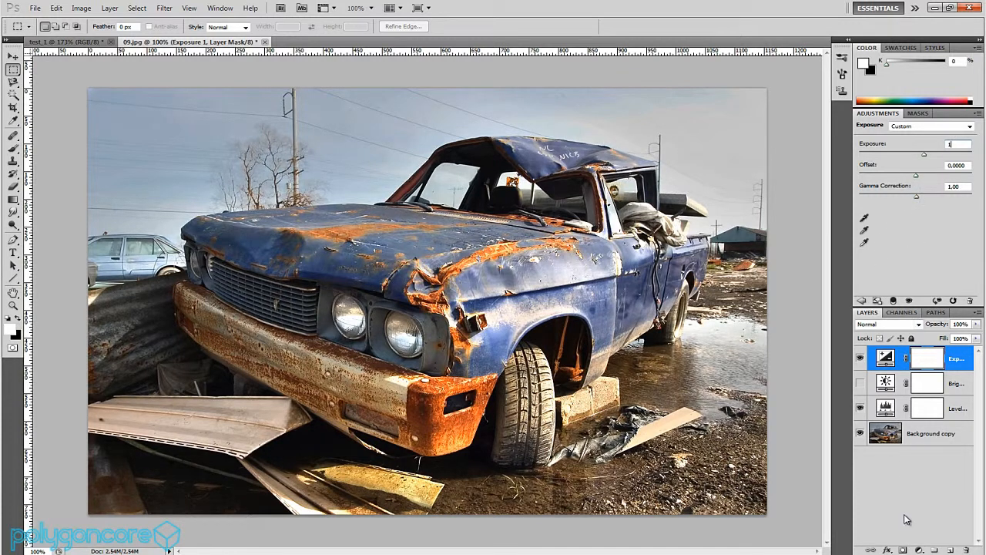
Add a Solid Color fill layer in bright cyan-blue above the Exposure layer, and hide it.
left_click(919, 549)
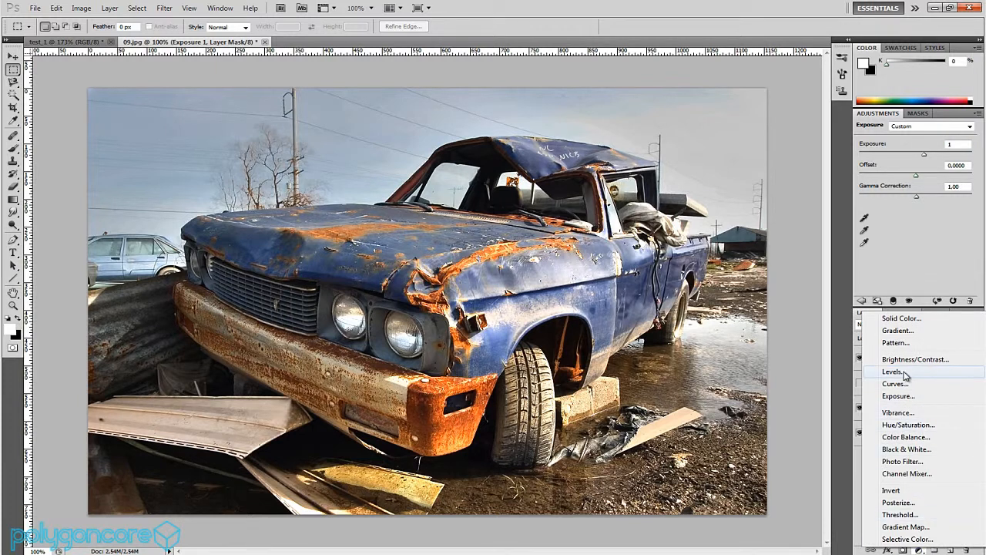
left_click(909, 323)
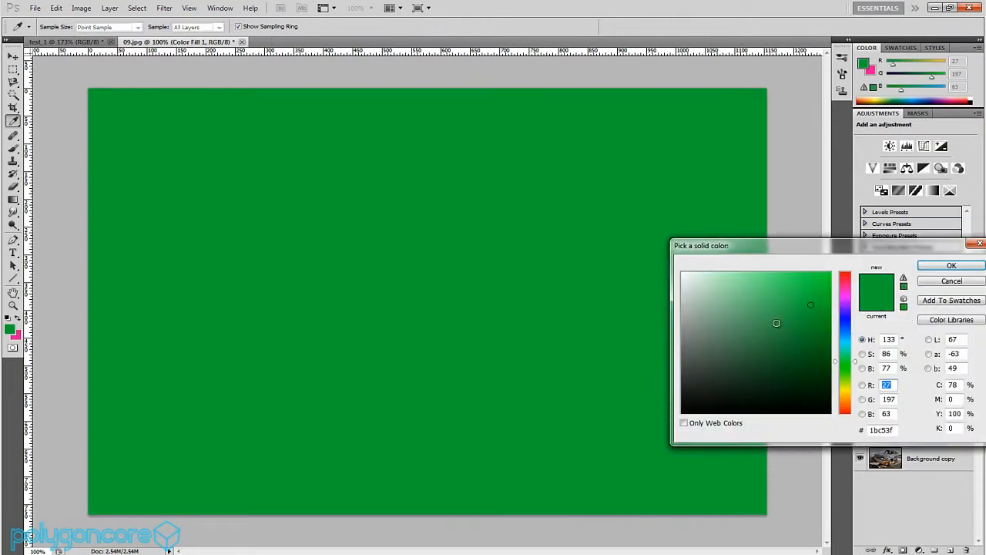
left_click(745, 297)
mouse_move(745, 298)
left_mouse_down()
mouse_move(781, 284)
mouse_move(812, 290)
left_mouse_up()
mouse_move(846, 325)
left_mouse_down()
mouse_move(851, 274)
mouse_move(852, 339)
left_mouse_up()
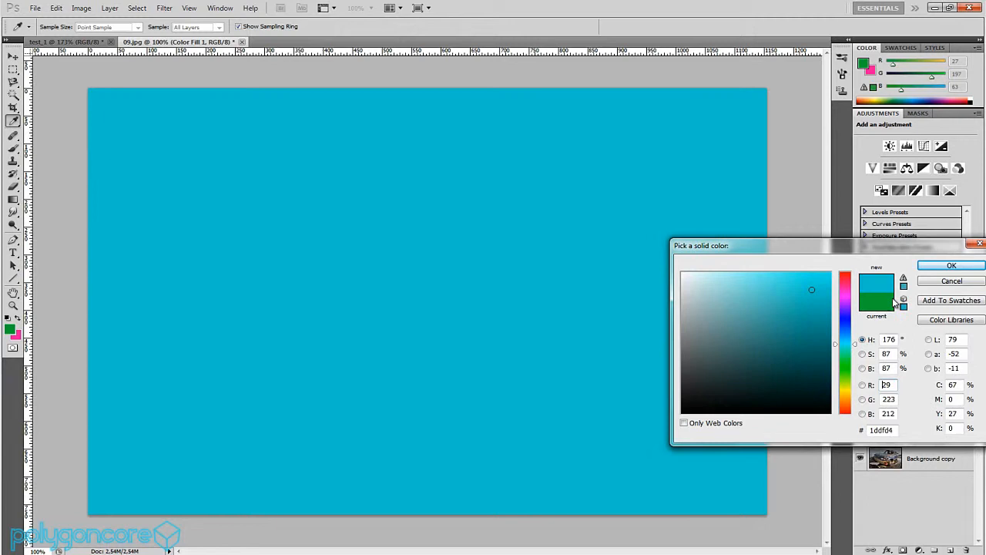
left_click(952, 265)
left_click(862, 359)
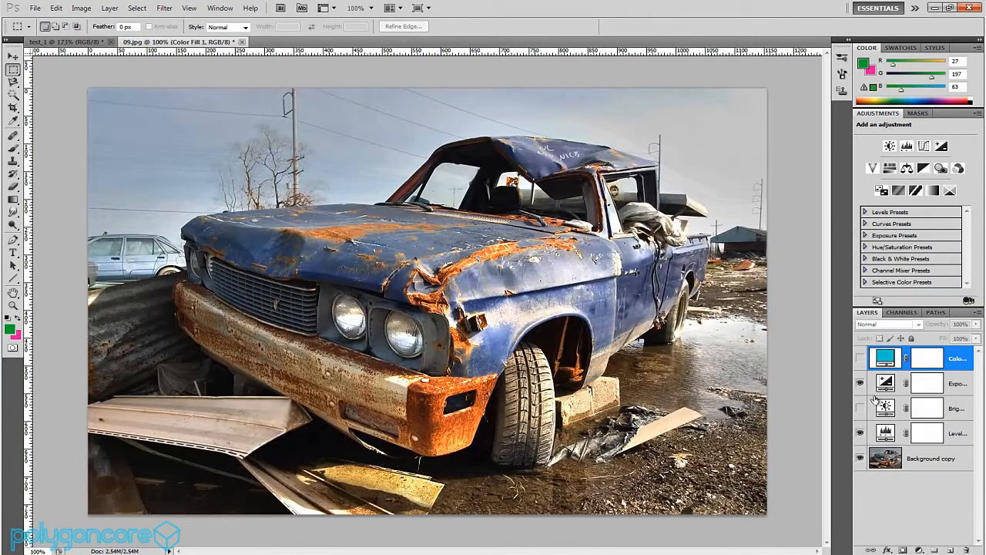
Add a Gradient fill layer and try several gradient presets, ending with Orange, Yellow, Orange.
left_click(919, 550)
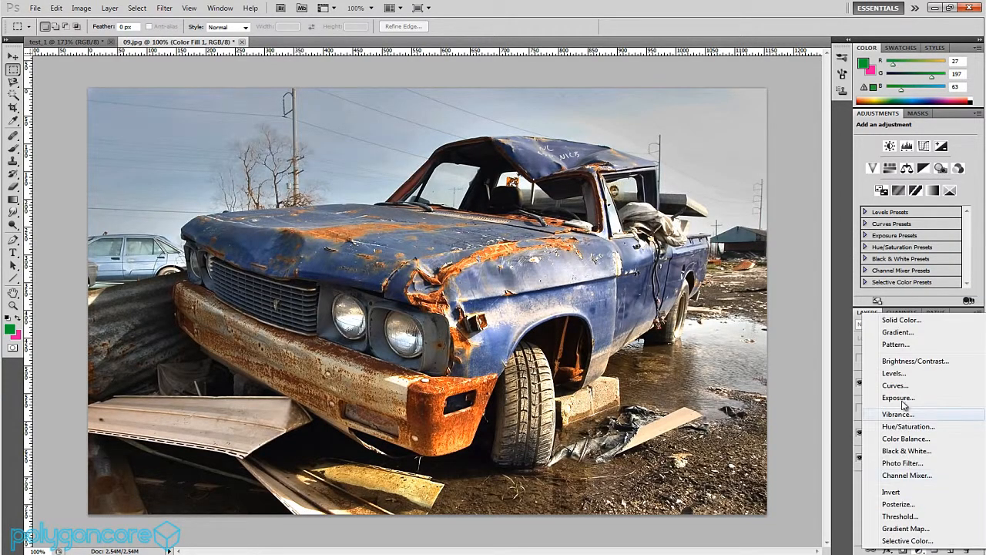
left_click(897, 332)
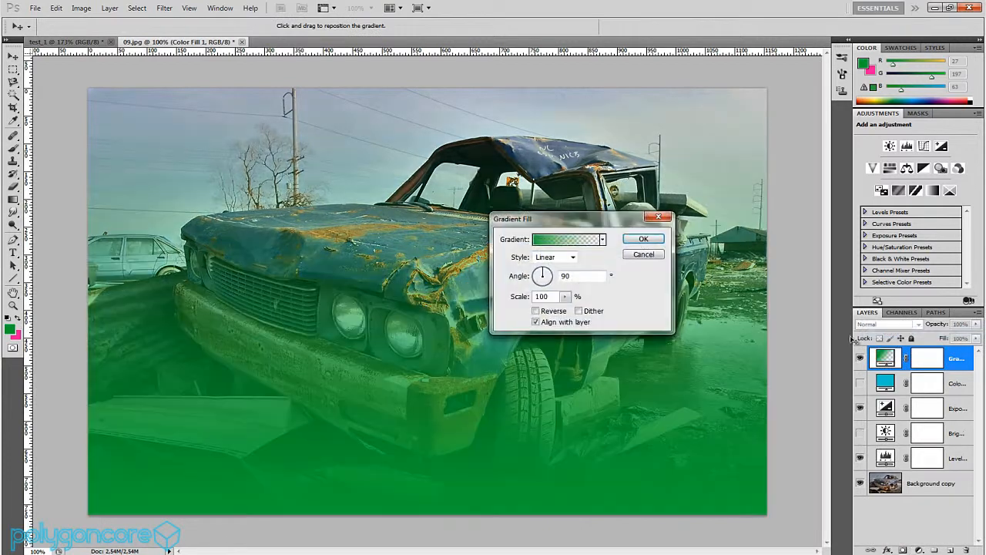
left_click(594, 245)
left_click(671, 265)
left_click(693, 266)
left_click(709, 265)
left_click(727, 265)
left_click(746, 265)
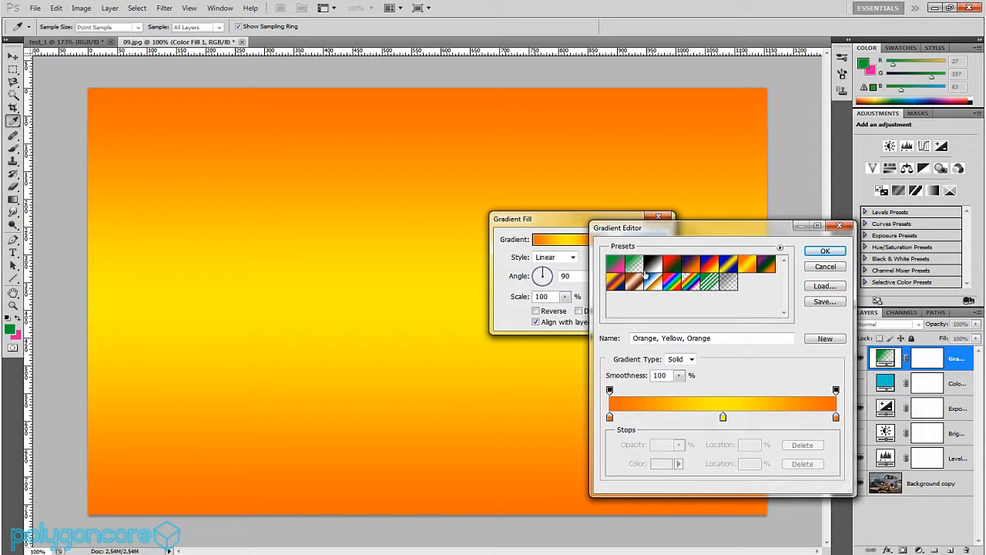
Set the opacity of the gradient's end stop at location 100 to 0%.
left_click(836, 392)
left_click(679, 445)
left_click_drag(682, 460, 617, 461)
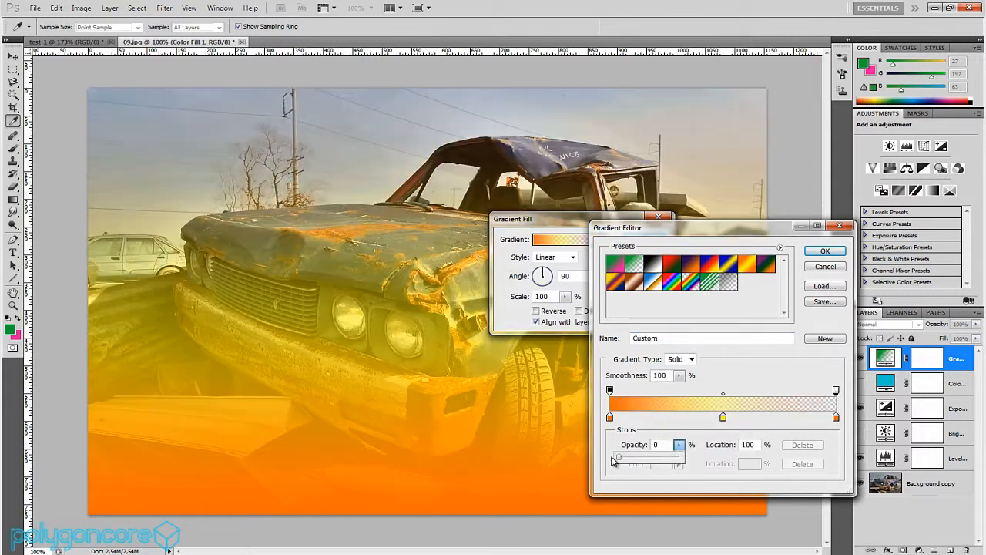
Recolor the gradient's end color stop purple, remove the middle yellow stop, and accept the edited gradient.
left_click(837, 416)
left_click(661, 463)
mouse_move(844, 310)
left_mouse_down()
mouse_move(851, 281)
mouse_move(851, 306)
left_mouse_up()
left_click(931, 266)
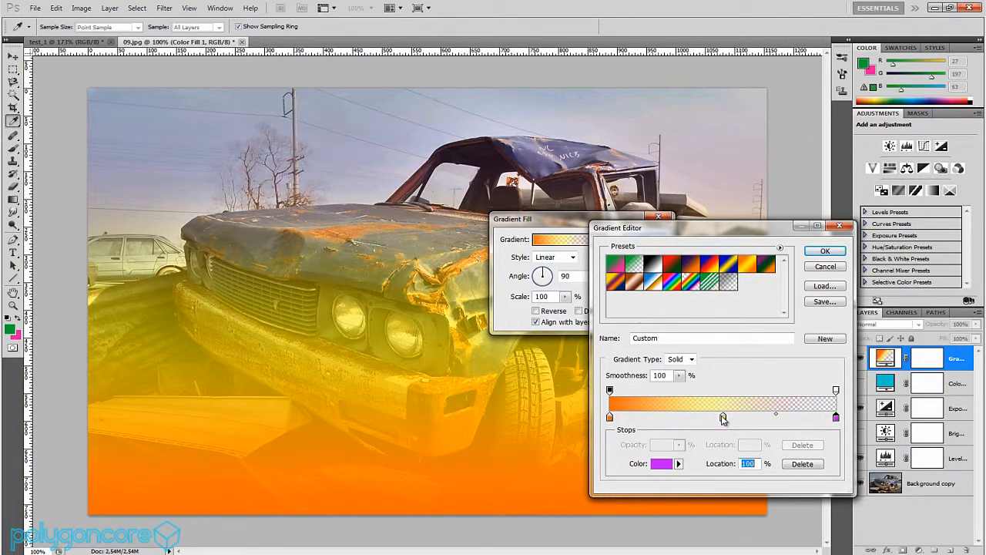
left_click_drag(723, 419, 722, 446)
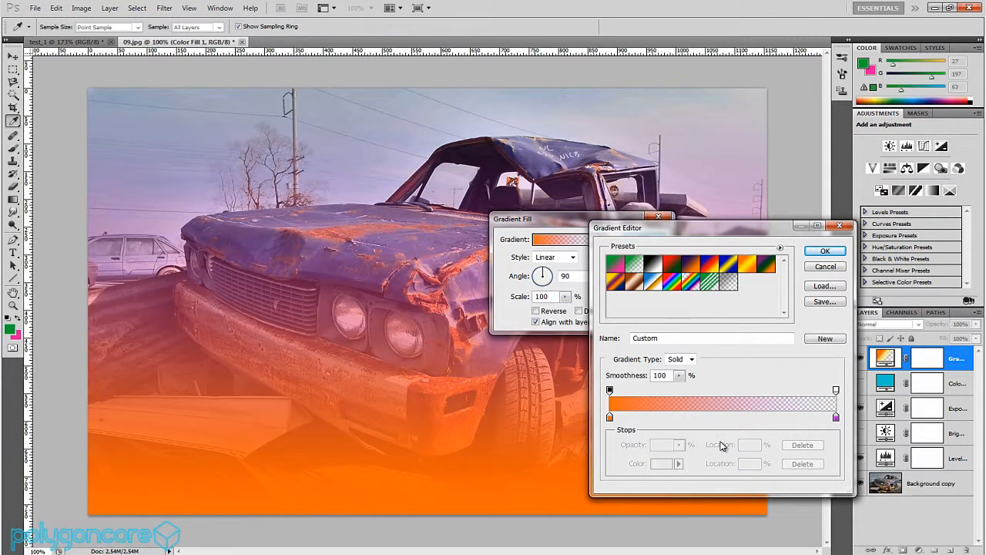
left_click(825, 251)
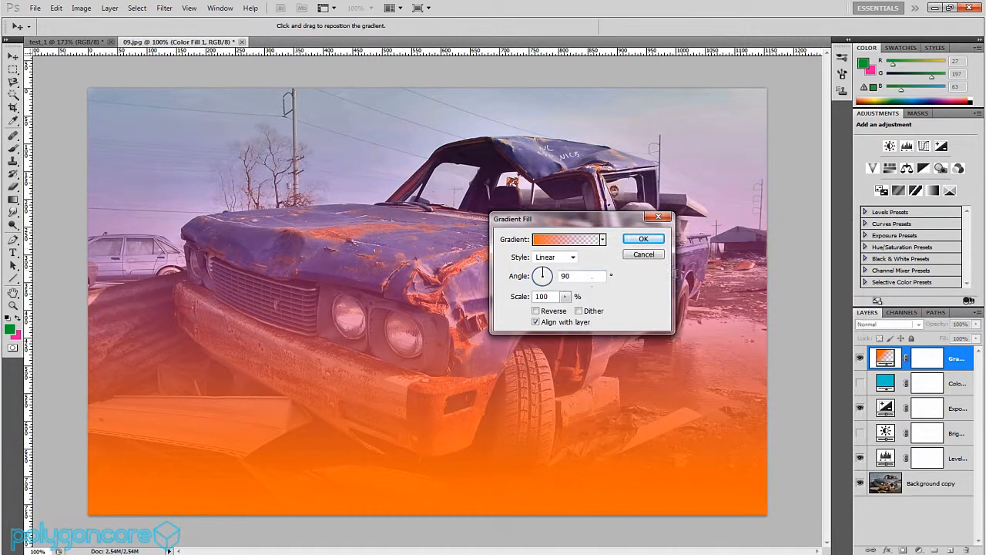
Try the gradient fill styles up to Diamond and set the scale to 116%.
left_click(566, 259)
left_click(566, 269)
key("Down")
key("Down")
key("Down")
left_click(565, 295)
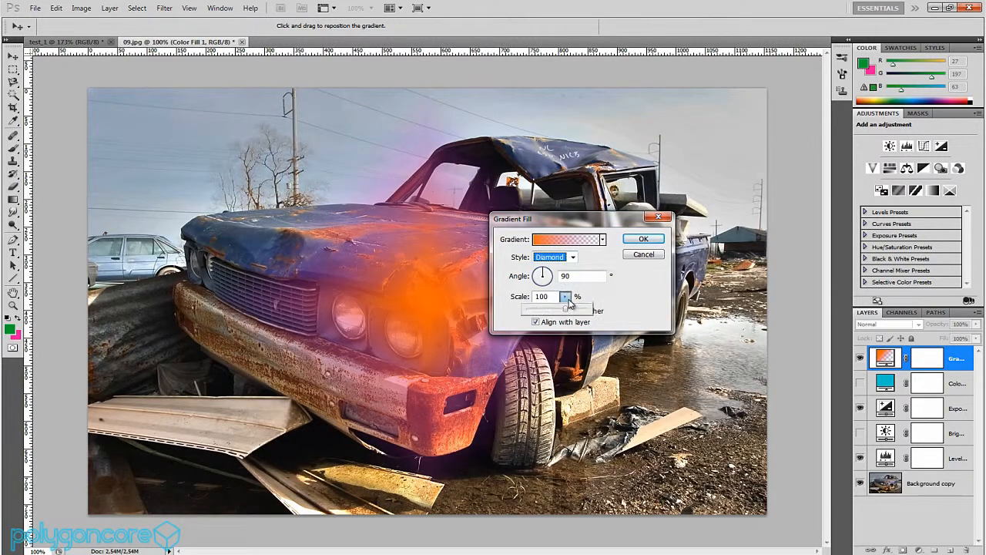
mouse_move(570, 310)
left_mouse_down()
mouse_move(544, 311)
mouse_move(574, 310)
left_mouse_up()
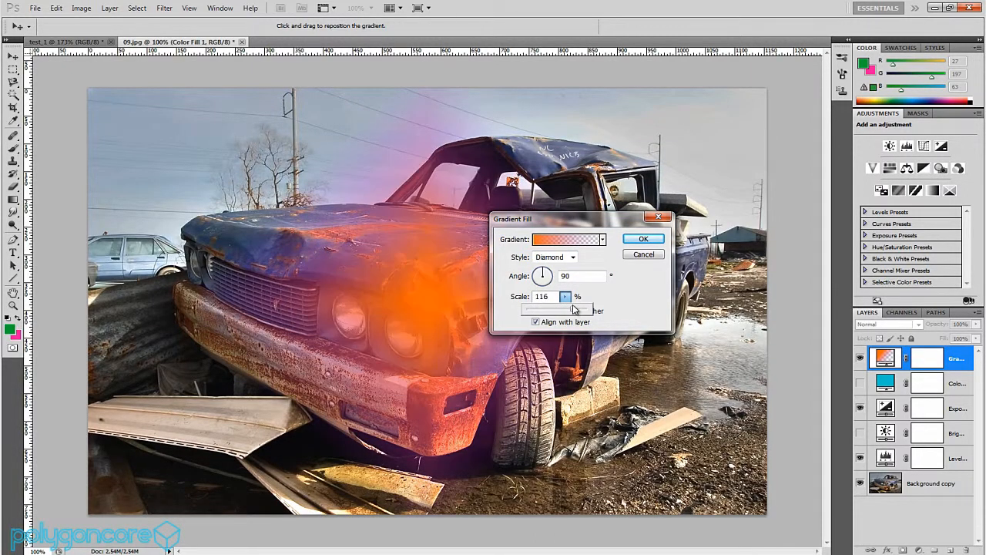
Try the Radial style, set the gradient scale to 105% and the angle to 36.03°, and switch the style to Linear.
left_click(570, 257)
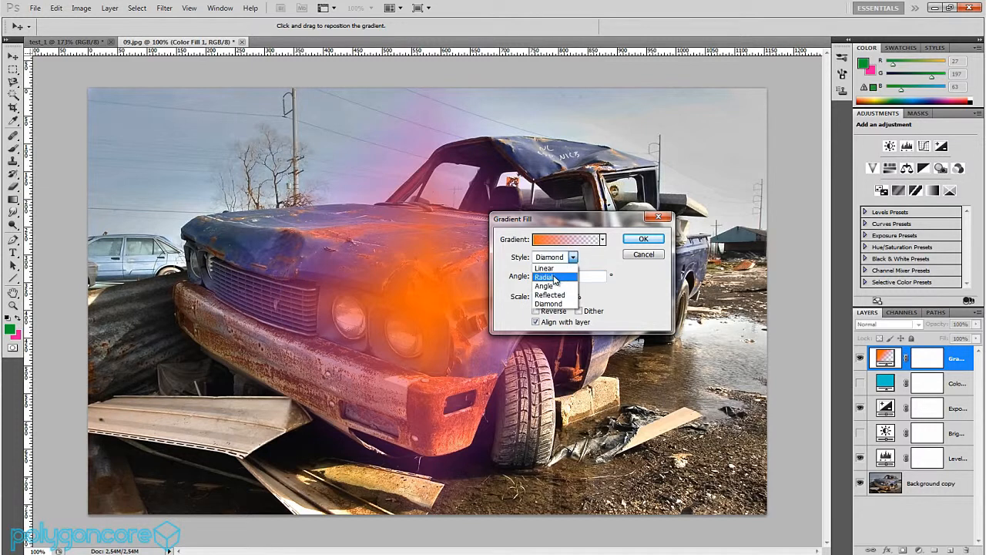
left_click(553, 278)
left_click(566, 296)
left_click_drag(573, 310, 563, 310)
mouse_move(544, 276)
left_mouse_down()
mouse_move(550, 264)
mouse_move(539, 279)
mouse_move(552, 279)
left_mouse_up()
left_click(549, 264)
left_click(551, 269)
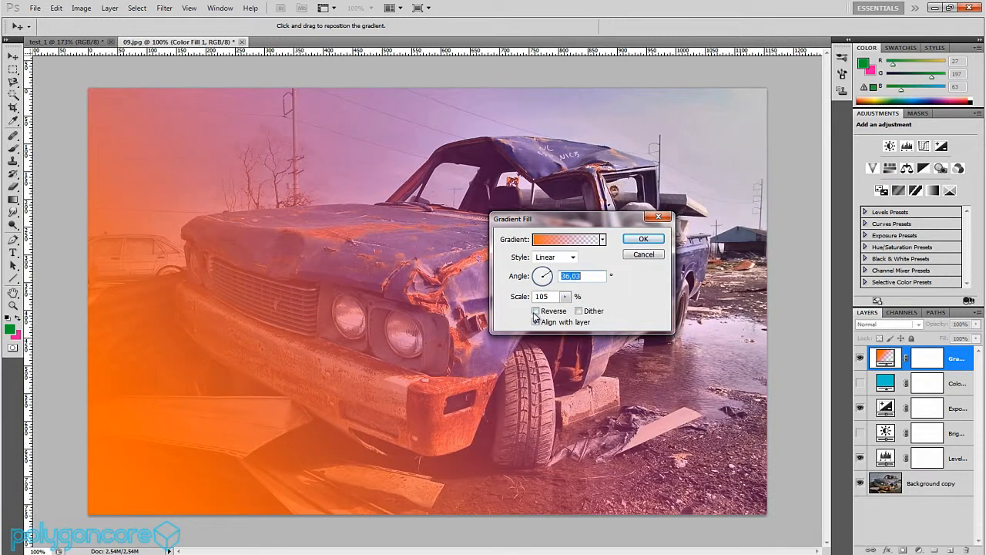
Turn the gradient's Reverse option on and off again, accept the gradient fill, and hide its layer.
left_click(537, 312)
left_click(536, 312)
left_click(641, 251)
left_click(860, 359)
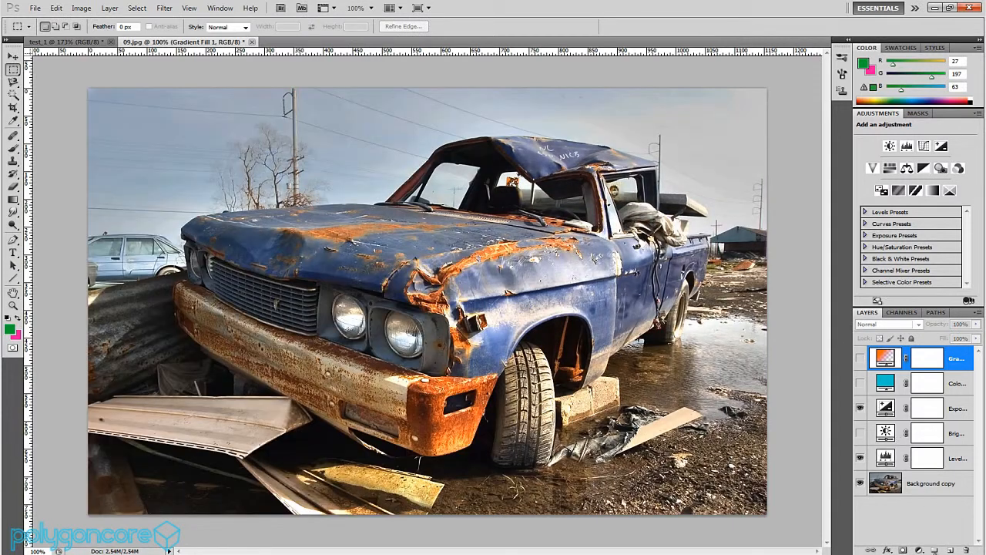
Add a Pattern fill layer and try several patterns, ending with the light gray speckled one.
left_click(919, 549)
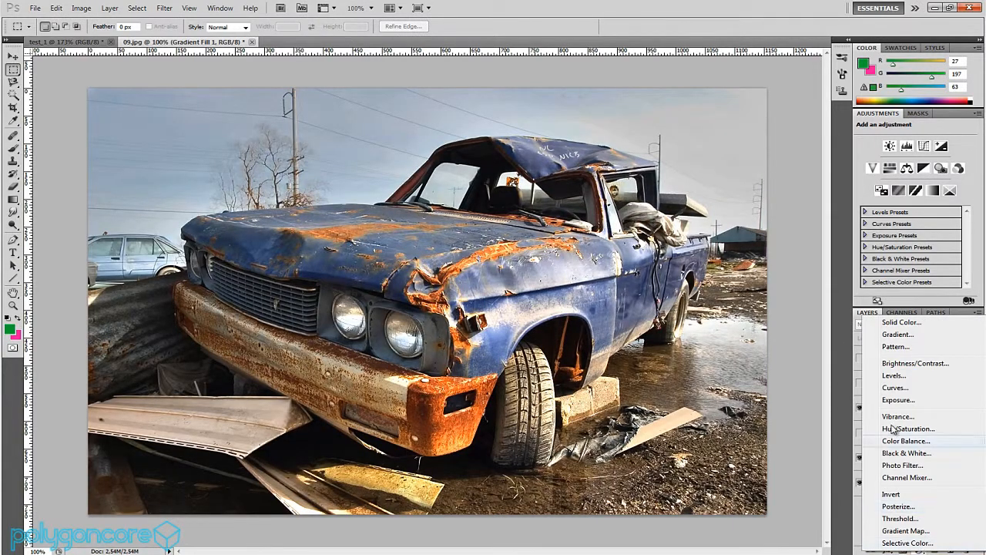
left_click(896, 347)
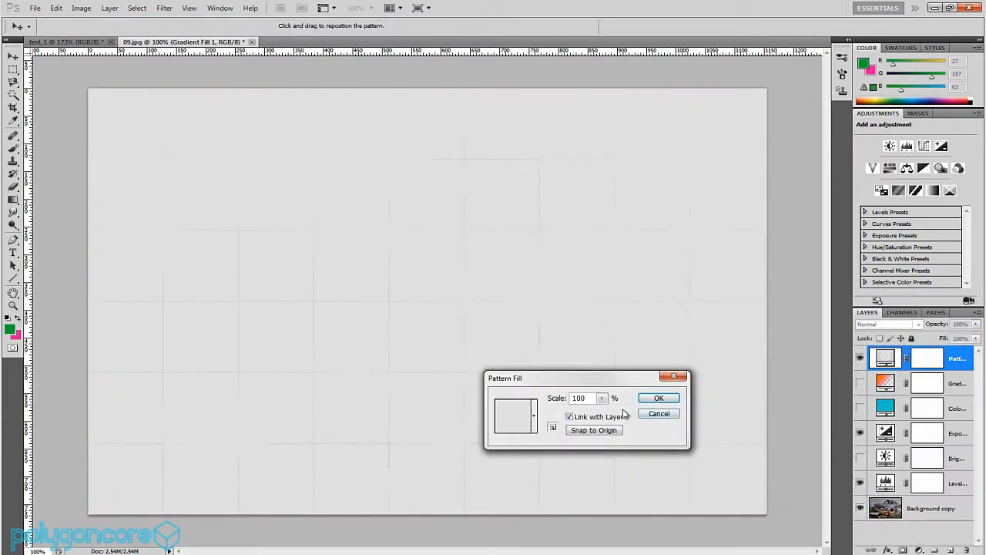
left_click(534, 415)
left_click(511, 467)
left_click(492, 467)
left_click(469, 474)
left_click(470, 489)
left_click(508, 485)
left_click(530, 472)
left_click(513, 464)
left_click(470, 455)
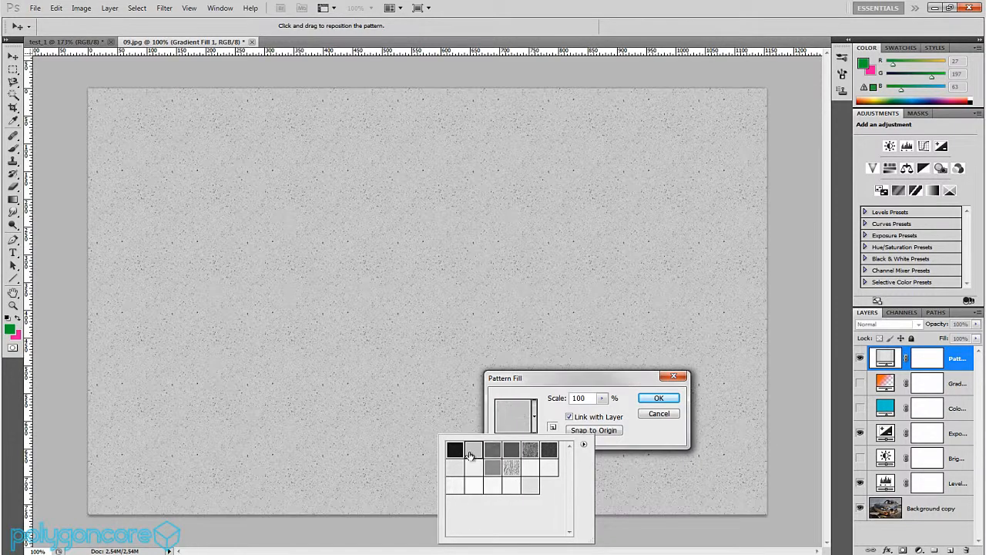
Load the Texture Fill 2 pattern set and try several of its patterns on the fill layer.
left_click(584, 446)
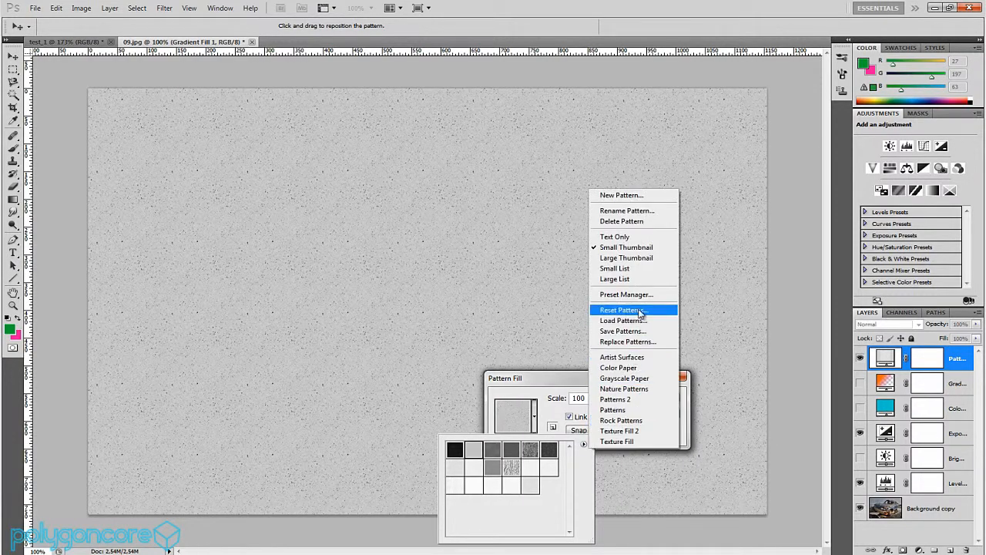
left_click(624, 431)
left_click(451, 211)
left_click(511, 486)
left_click(486, 465)
left_click(473, 449)
left_click(455, 467)
left_click(473, 467)
left_click(492, 467)
left_click(513, 462)
Try the pattern's scale control and accept the rough gray pattern fill.
left_click(602, 397)
mouse_move(603, 397)
left_mouse_down()
mouse_move(610, 414)
mouse_move(644, 414)
mouse_move(606, 414)
left_mouse_up()
left_click(659, 398)
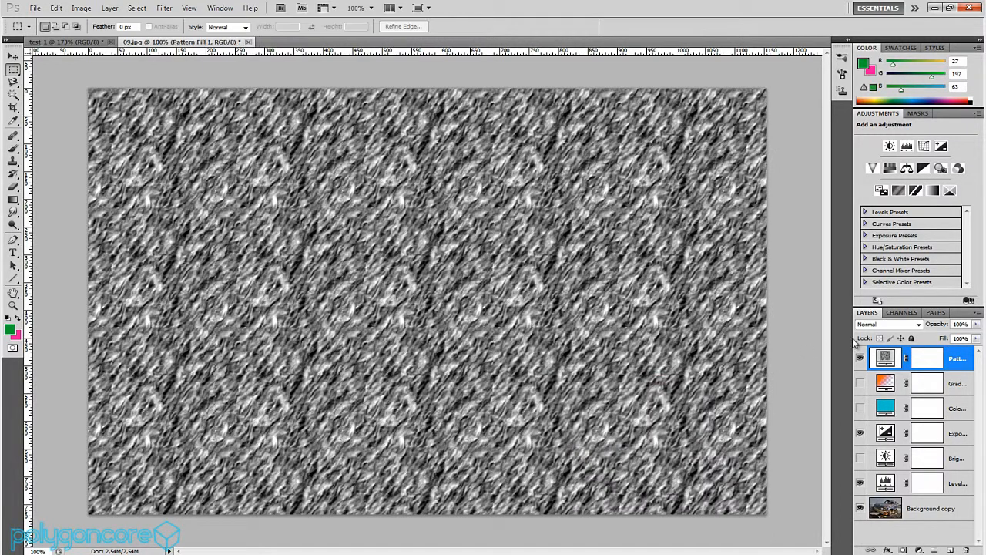
Hide the pattern fill layer, and delete the pattern, gradient and solid color fill layers together.
left_click(860, 358)
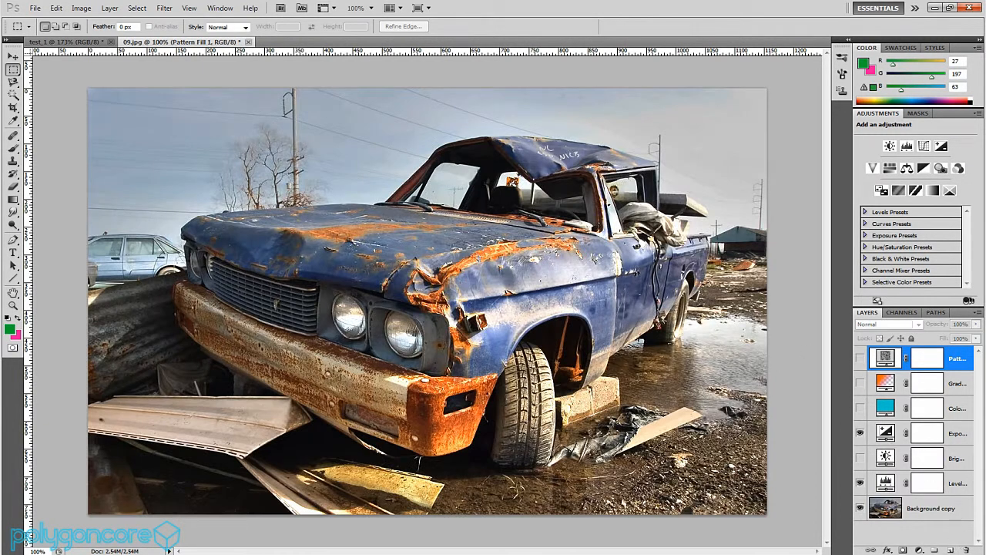
left_click(959, 408, "shift")
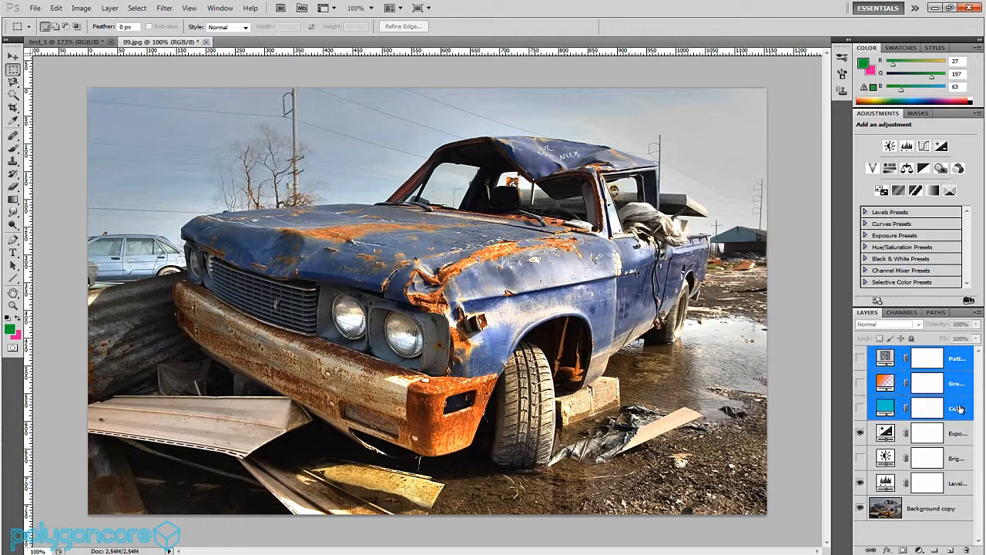
left_click_drag(885, 408, 967, 550)
Add a Hue/Saturation adjustment layer, try the Master hue, saturation and lightness, and reset them to 0.
left_click(920, 549)
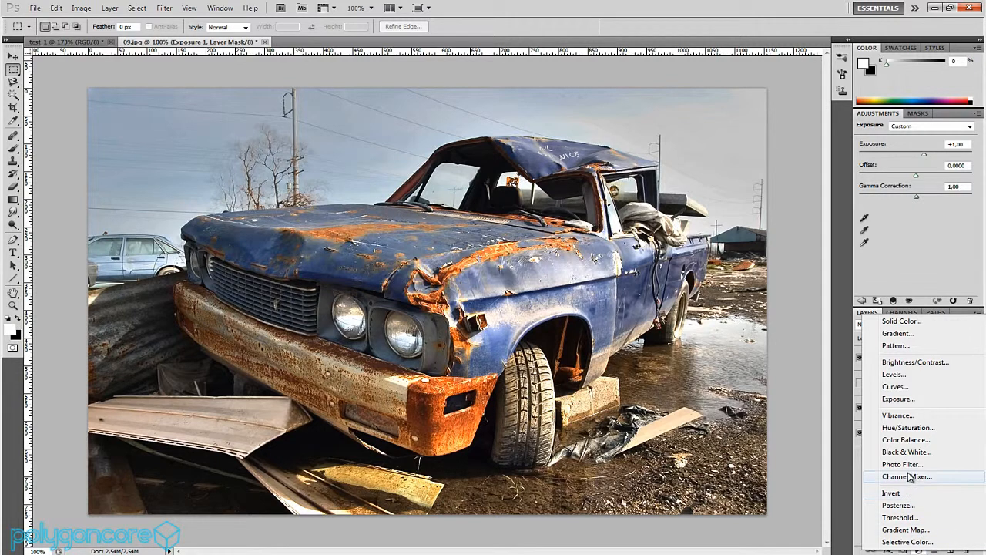
left_click(930, 430)
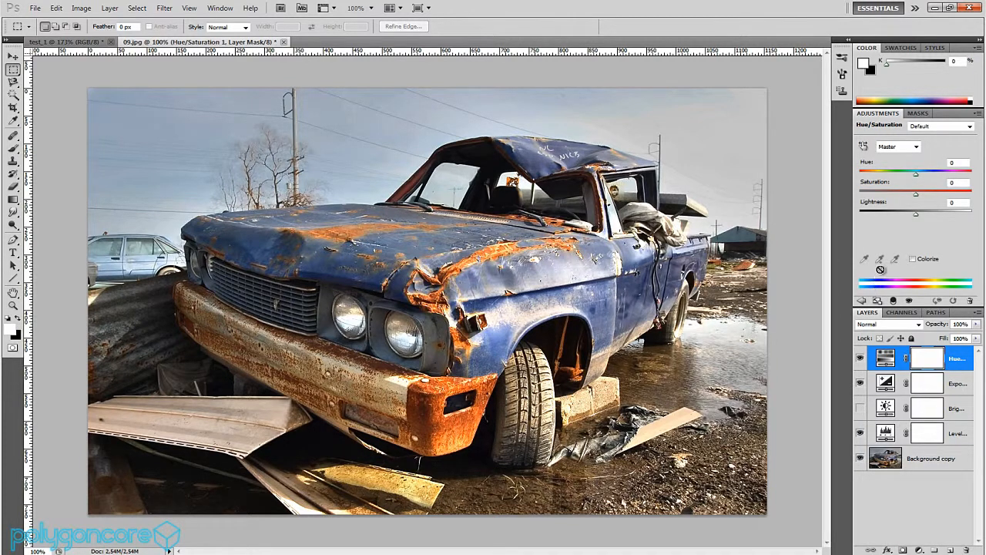
mouse_move(917, 196)
left_mouse_down()
mouse_move(878, 204)
mouse_move(963, 205)
mouse_move(919, 204)
mouse_move(935, 213)
mouse_move(912, 214)
mouse_move(921, 215)
left_mouse_up()
double_click(960, 204)
type("0")
key("shift+Tab")
type("0")
left_click_drag(918, 178, 896, 175)
type("0")
Set the blues to hue -113, saturation -26 and lightness -43, and widen their colour range to 186°/208° and 285°\315°.
left_click(905, 150)
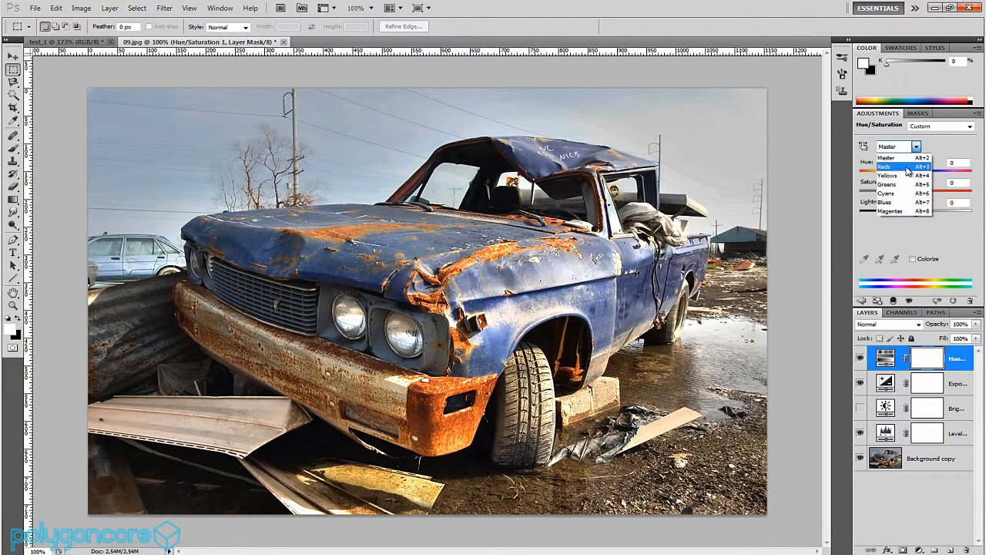
left_click(905, 203)
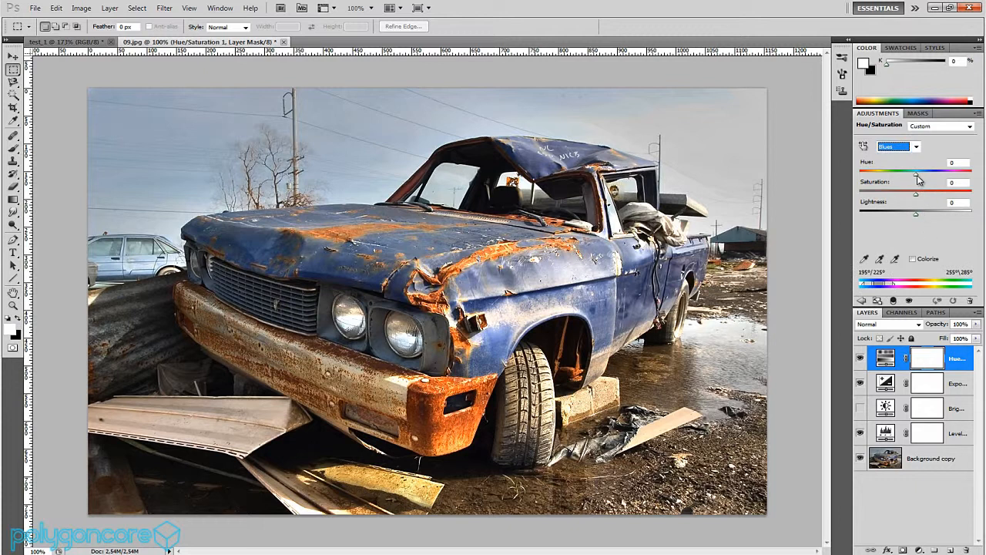
left_click_drag(922, 178, 911, 196)
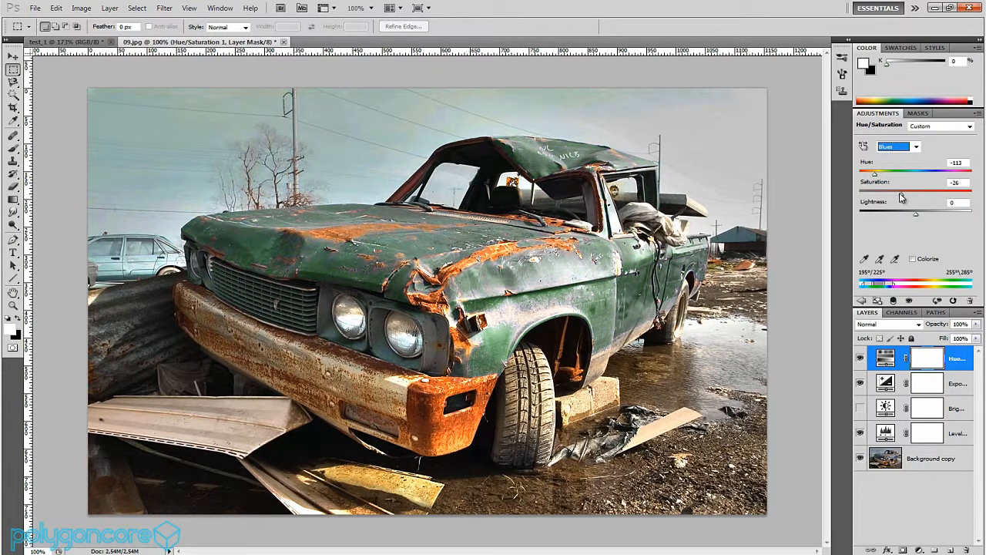
left_click_drag(916, 214, 892, 216)
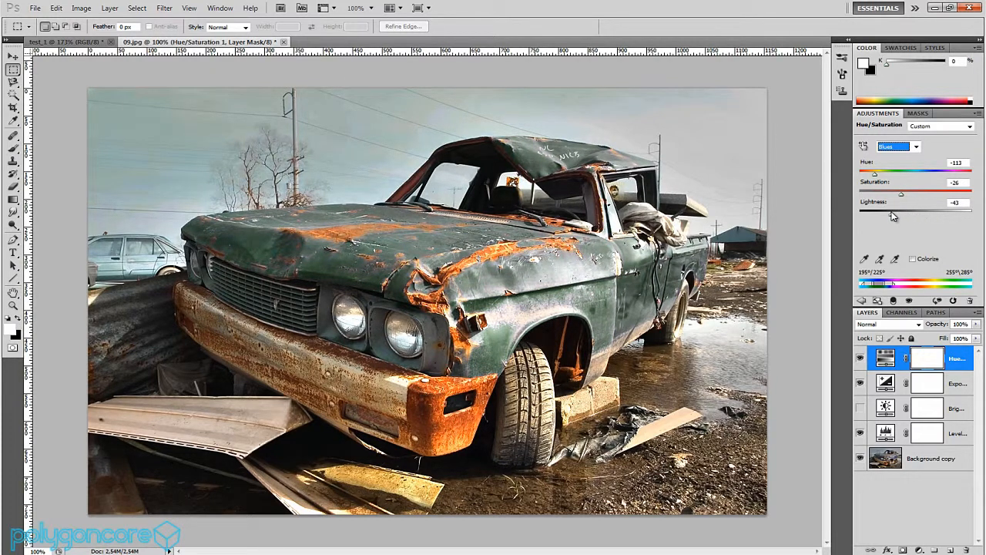
left_click_drag(888, 285, 873, 287)
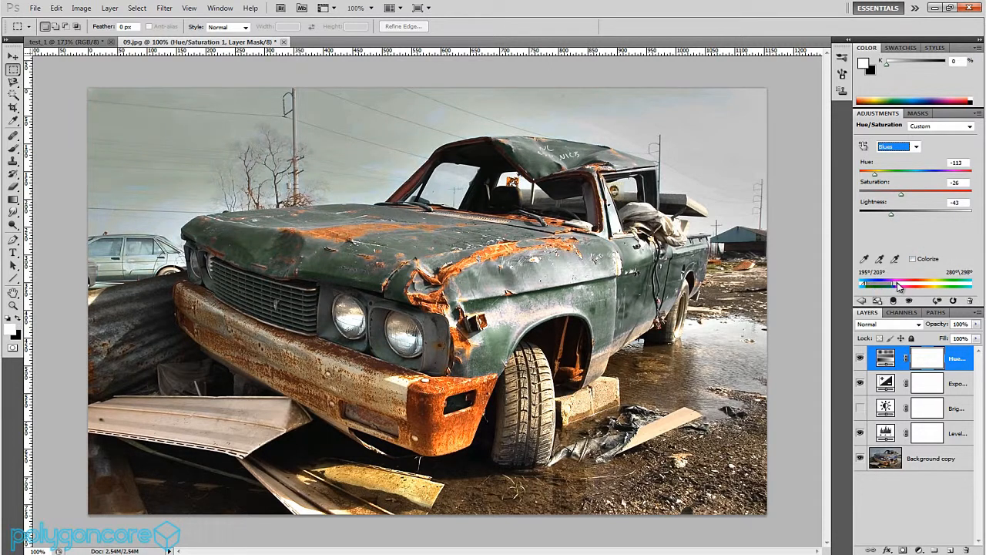
mouse_move(875, 287)
left_mouse_down()
mouse_move(898, 287)
mouse_move(881, 286)
left_mouse_up()
Switch the Hue/Saturation layer's mask off and on several times to compare its effect.
left_click(921, 359, "shift")
left_click(922, 359, "shift")
left_click(924, 360, "shift")
left_click(924, 361, "shift")
left_click(924, 361, "shift")
left_click(924, 361, "shift")
Delete the Hue/Saturation layer's mask, then add a new one and invert it to black.
left_click_drag(939, 361, 970, 548)
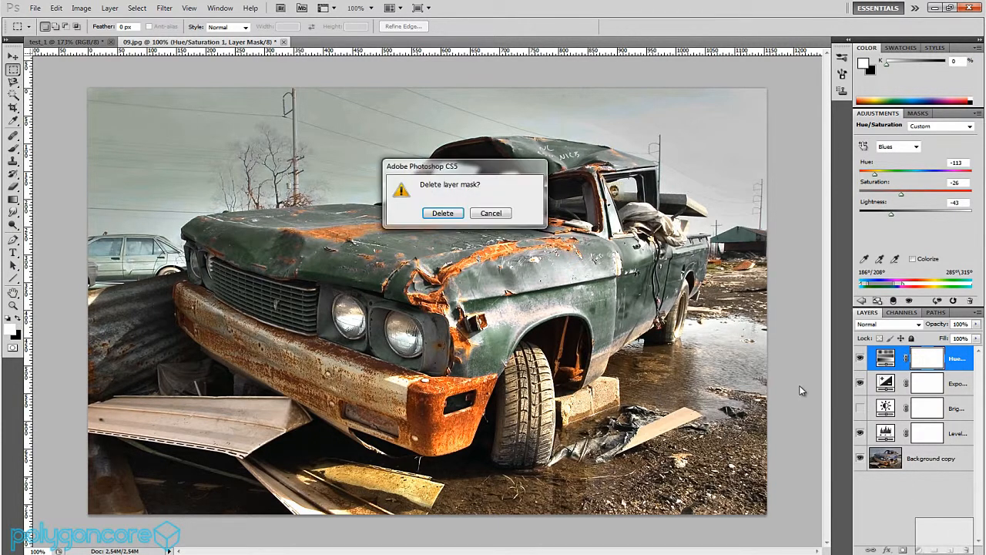
left_click(461, 214)
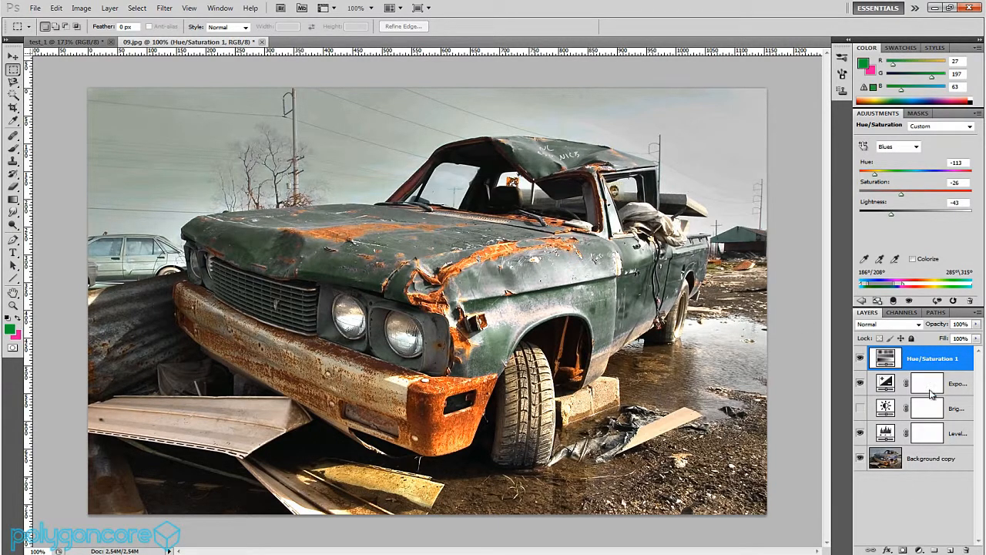
left_click(904, 550)
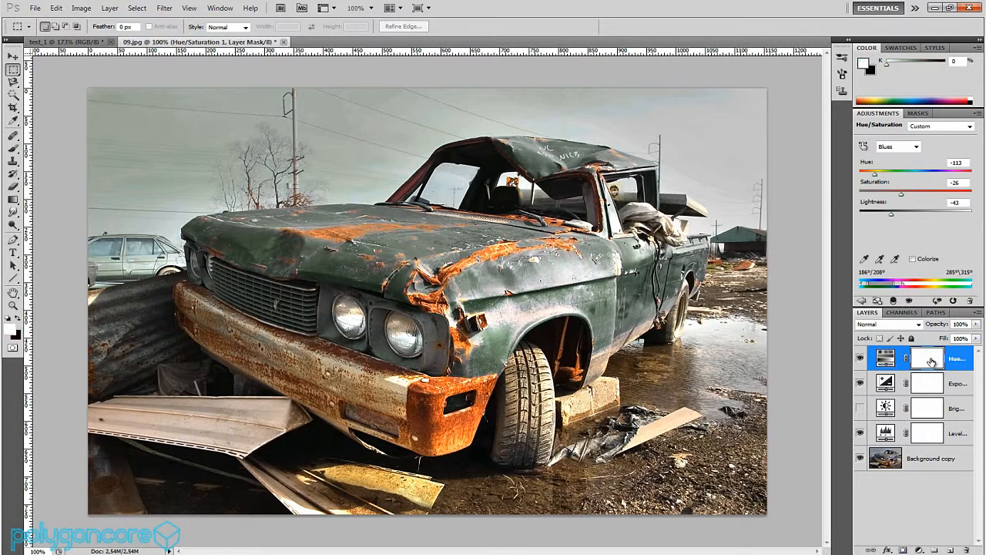
key("ctrl+i")
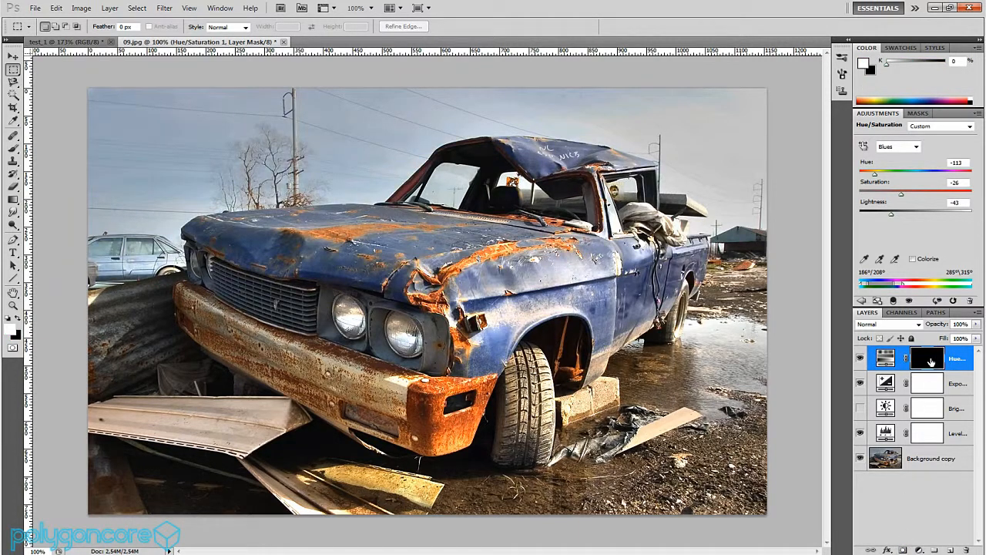
Set up a soft round brush with 0% hardness and a size of 62 px.
left_click(14, 150)
right_click(299, 248)
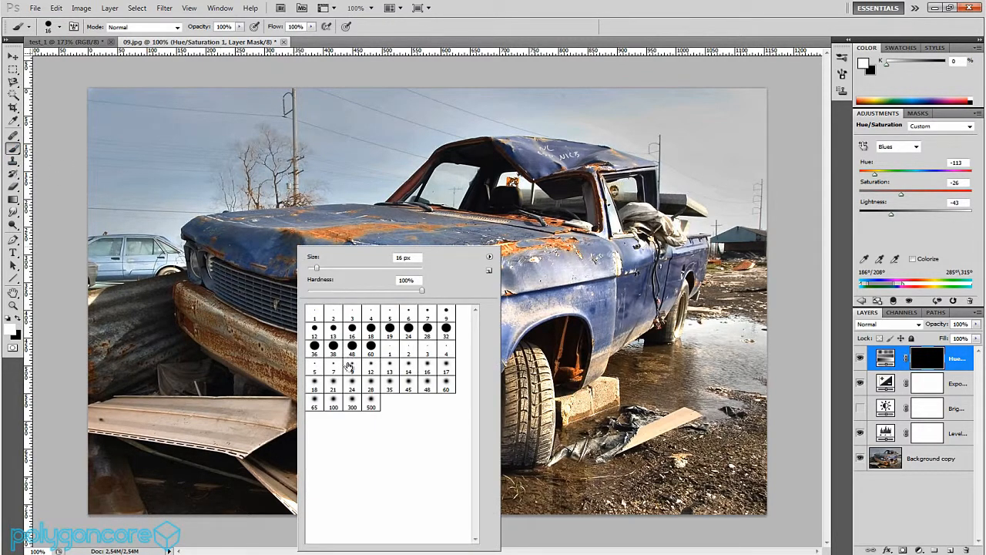
left_click(334, 387)
left_click(331, 269)
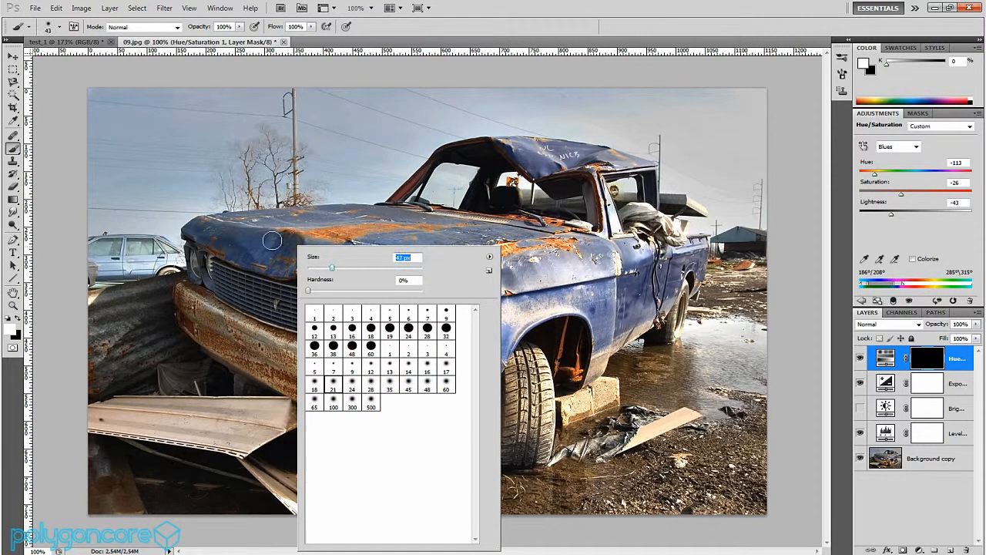
key("Return")
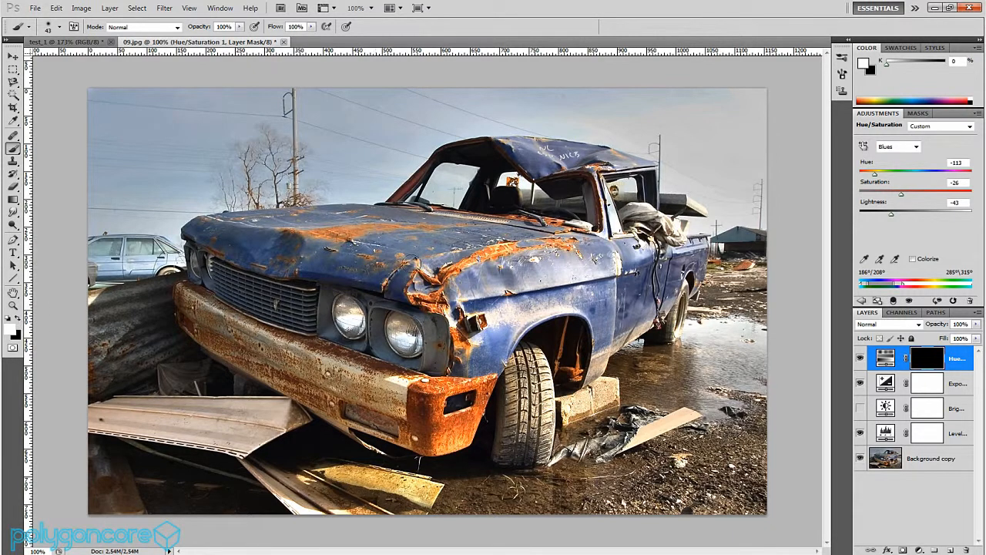
right_click(447, 246)
left_click_drag(485, 272, 497, 272)
key("Return")
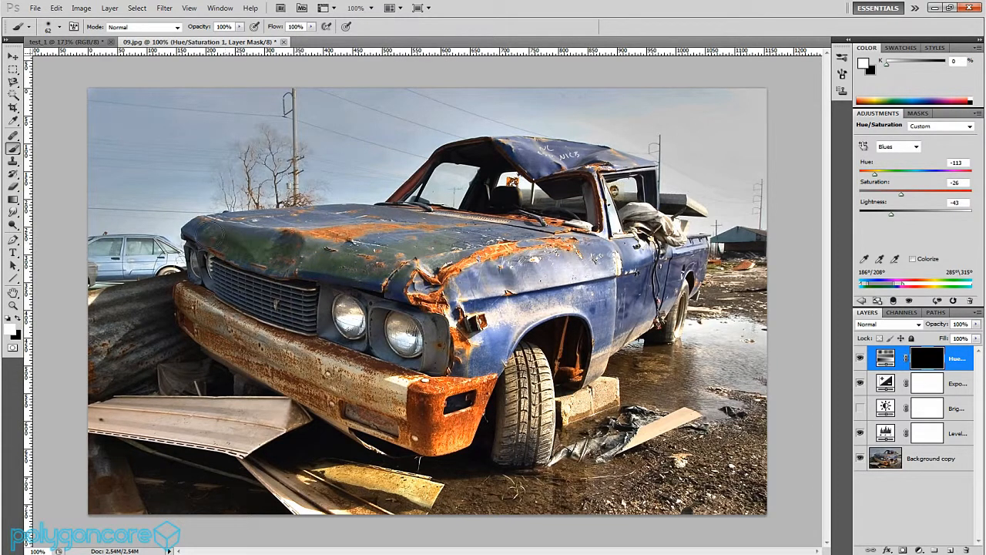
Paint the Hue/Saturation mask white over the truck's blue bodywork, and check the mask on its own.
mouse_move(232, 229)
left_mouse_down()
mouse_move(363, 227)
mouse_move(354, 223)
mouse_move(415, 263)
mouse_move(377, 275)
left_mouse_up()
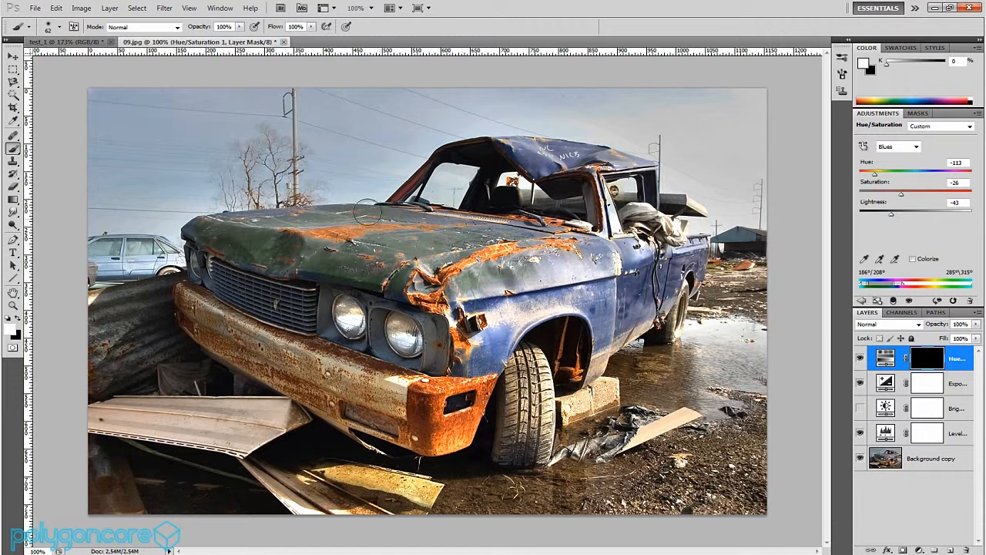
mouse_move(479, 327)
left_mouse_down()
mouse_move(476, 353)
mouse_move(489, 353)
mouse_move(532, 316)
mouse_move(509, 327)
mouse_move(496, 353)
mouse_move(582, 306)
mouse_move(591, 362)
mouse_move(616, 294)
mouse_move(568, 275)
mouse_move(566, 251)
mouse_move(497, 231)
mouse_move(262, 224)
mouse_move(420, 263)
left_mouse_up()
mouse_move(597, 269)
left_mouse_down()
mouse_move(633, 299)
mouse_move(635, 323)
mouse_move(610, 265)
mouse_move(653, 254)
left_mouse_up()
mouse_move(659, 308)
left_mouse_down()
mouse_move(683, 258)
mouse_move(691, 277)
mouse_move(570, 154)
mouse_move(532, 148)
mouse_move(642, 174)
mouse_move(543, 154)
mouse_move(455, 158)
mouse_move(403, 212)
mouse_move(443, 264)
mouse_move(416, 243)
mouse_move(281, 246)
left_mouse_up()
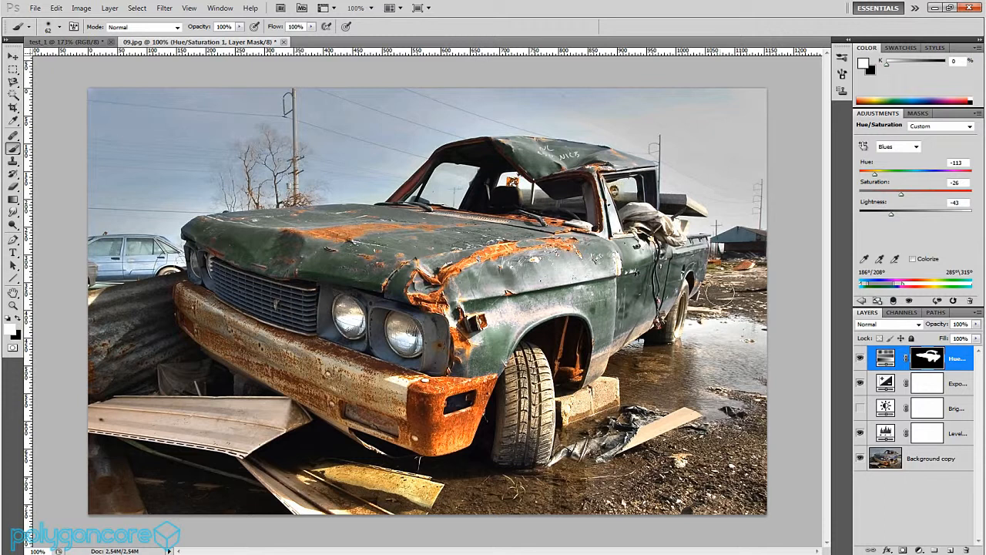
left_click(931, 358, "alt")
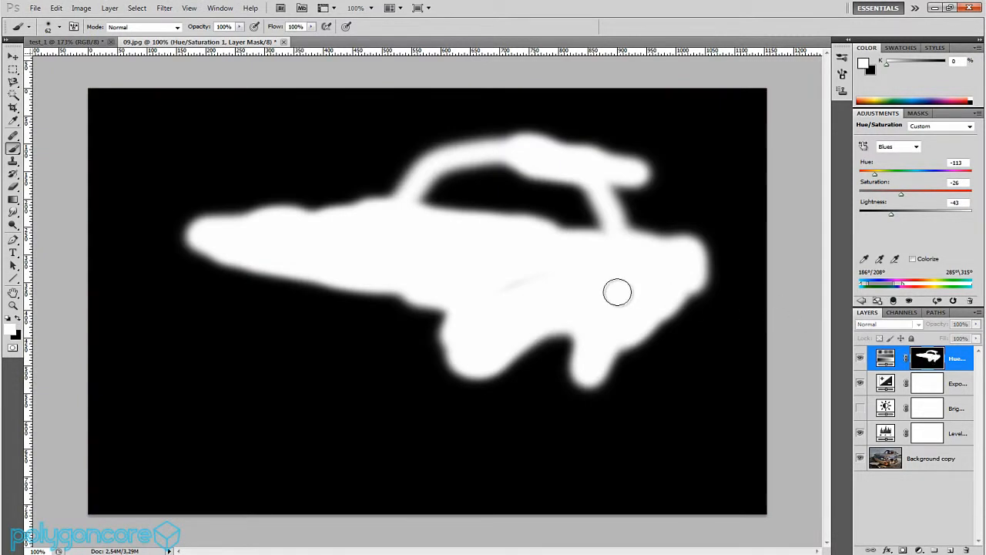
left_click(931, 360, "alt")
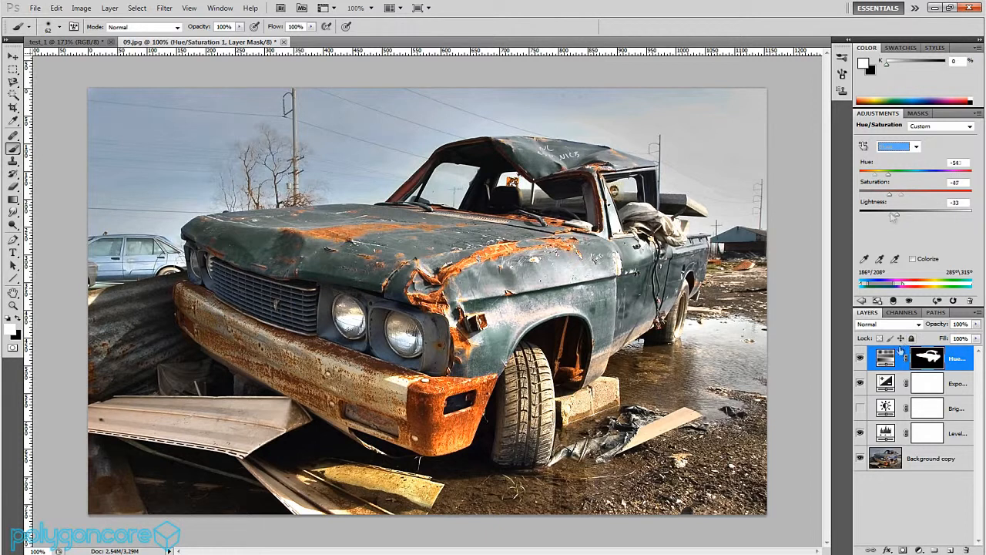
Add a Color Balance adjustment layer with midtones at cyan-red -50, magenta-green -3 and yellow-blue -20.
left_click(921, 549)
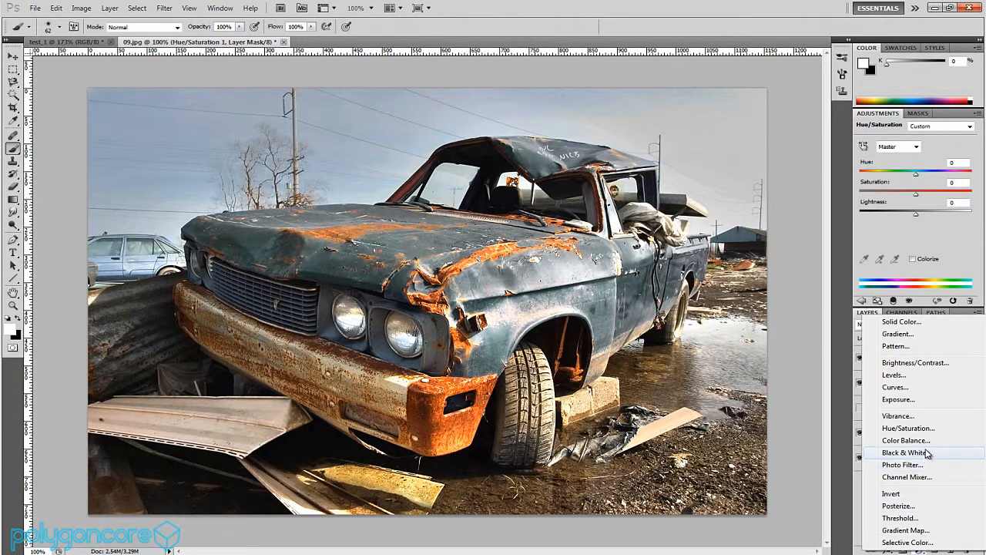
left_click(906, 440)
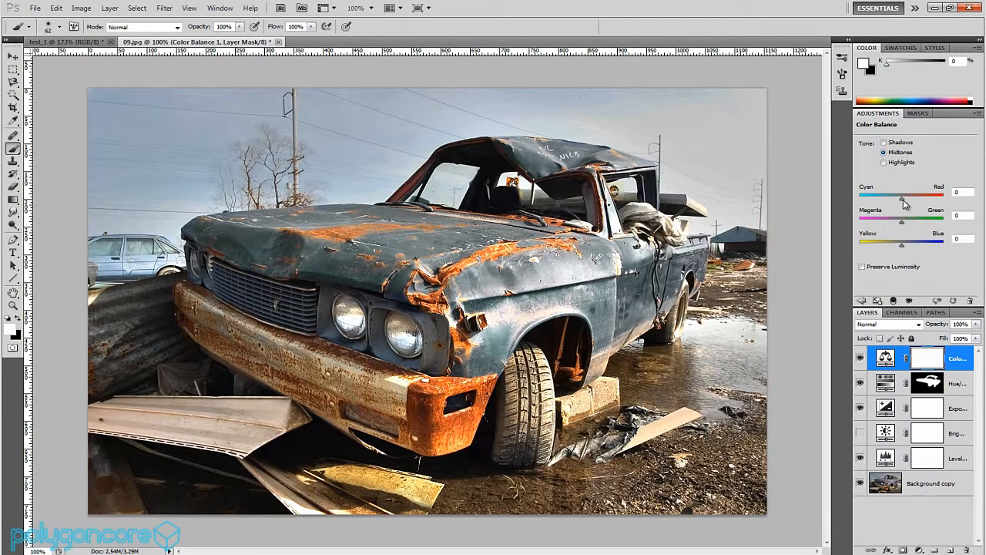
left_click_drag(904, 201, 895, 243)
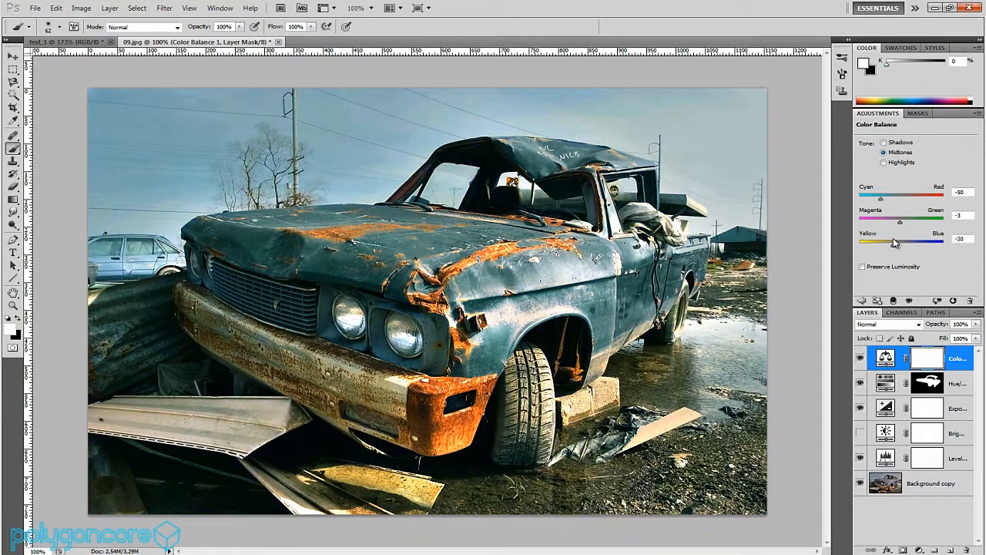
Set the color balance highlights to -19, -19 and -16, and the shadows to cyan-red +12 and magenta-green -3.
left_click(884, 162)
left_click_drag(903, 201, 897, 245)
left_click(901, 244)
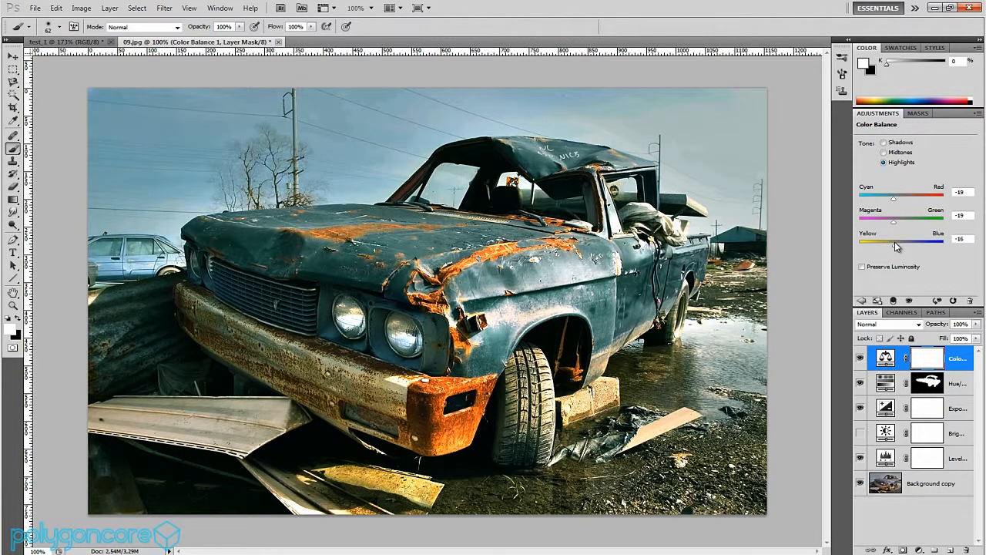
left_click(885, 163)
left_click_drag(903, 199, 904, 225)
Add a Black & White adjustment layer with reds 104, yellows -4, greens 211, cyans 101, blues 46 and magentas 38, and hide it.
left_click(918, 548)
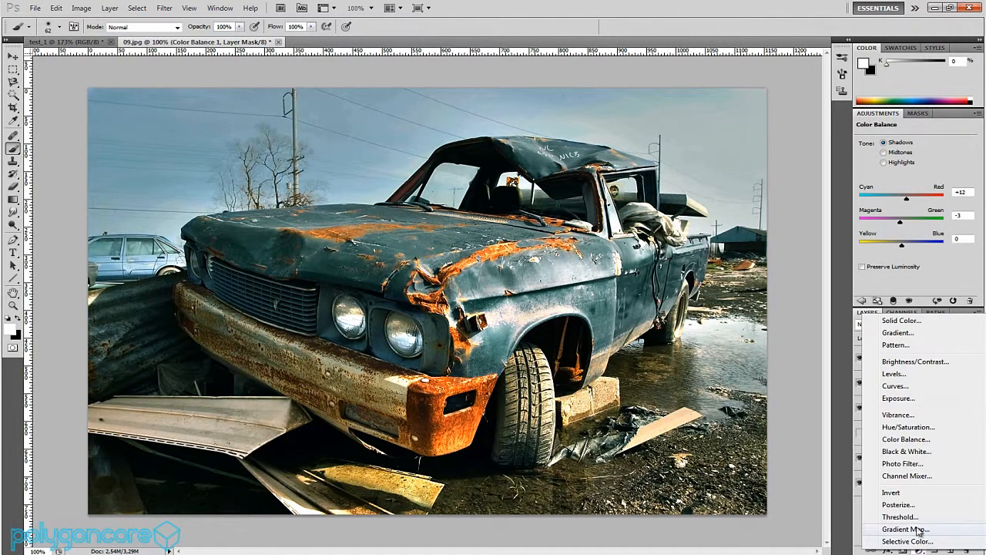
left_click(928, 451)
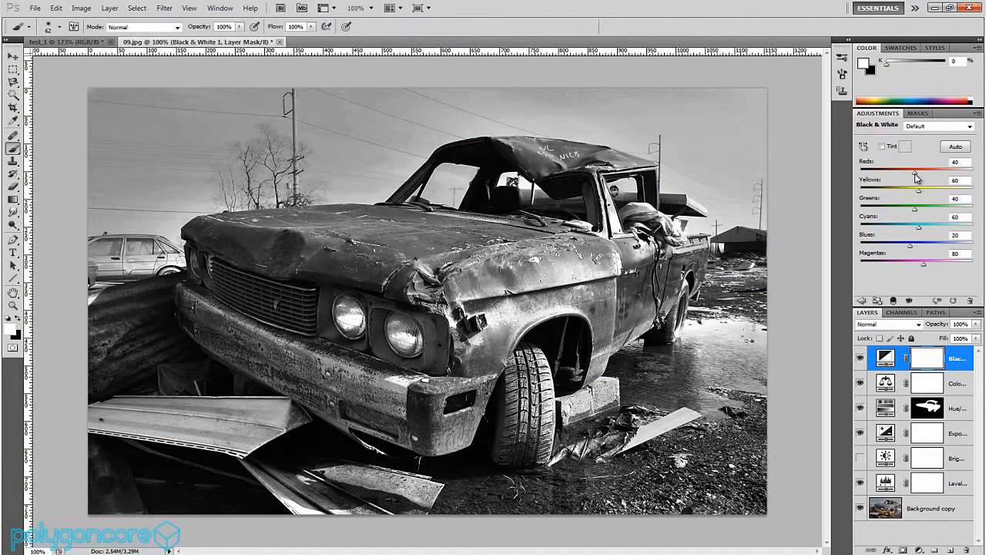
left_click_drag(923, 177, 919, 230)
left_click_drag(929, 231, 930, 228)
mouse_move(923, 264)
left_mouse_down()
mouse_move(941, 263)
mouse_move(915, 264)
left_mouse_up()
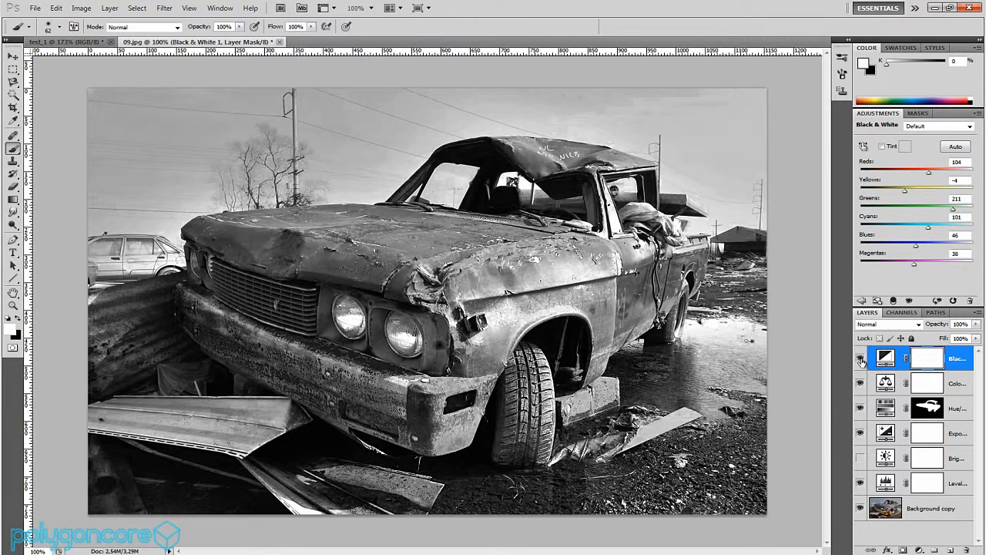
left_click(861, 359)
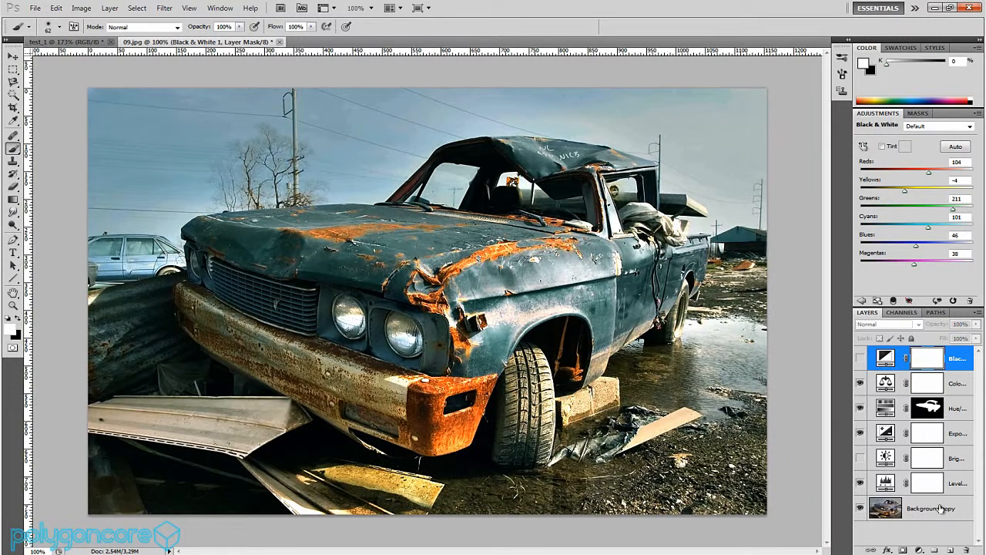
Add a Photo Filter adjustment layer and step through its warming, cooling and colour filters.
left_click(919, 549)
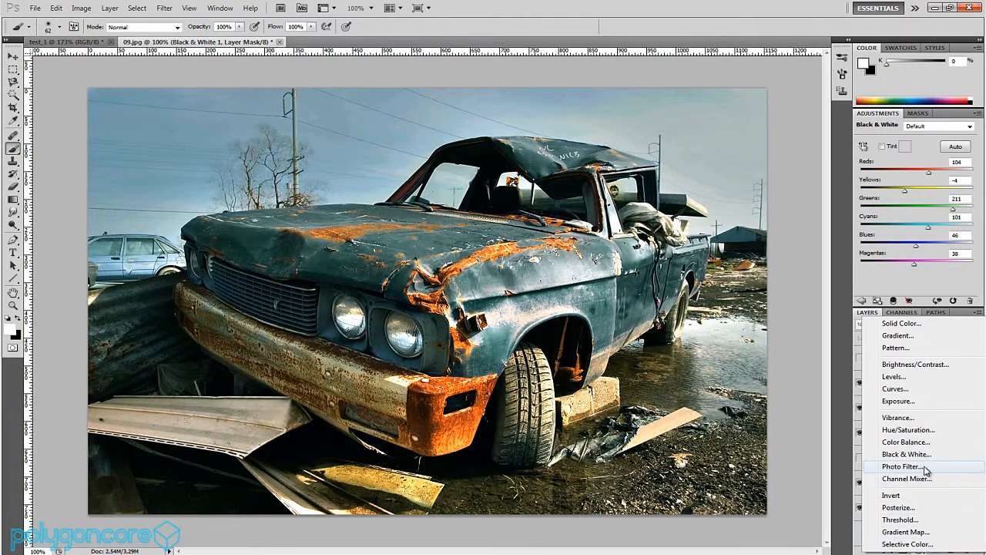
left_click(925, 467)
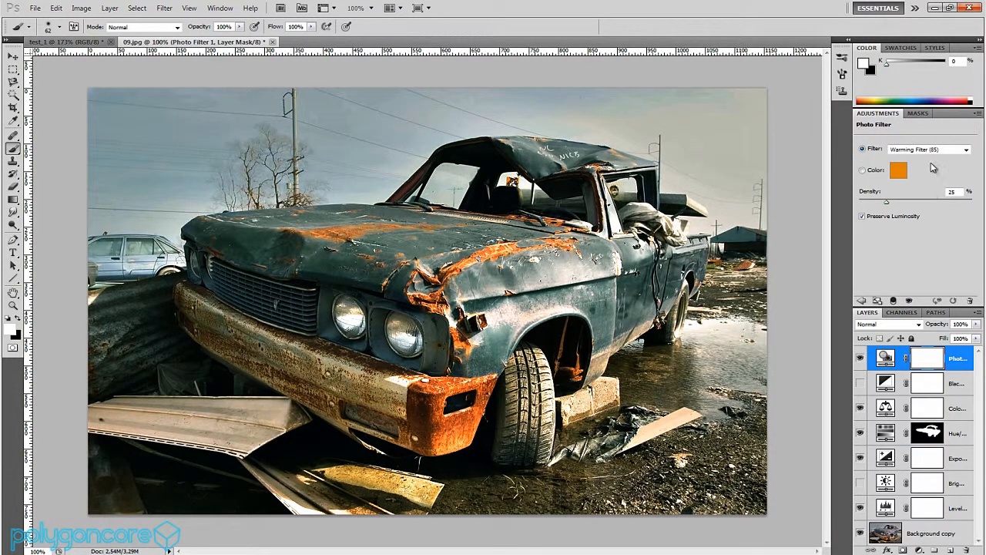
left_click(931, 150)
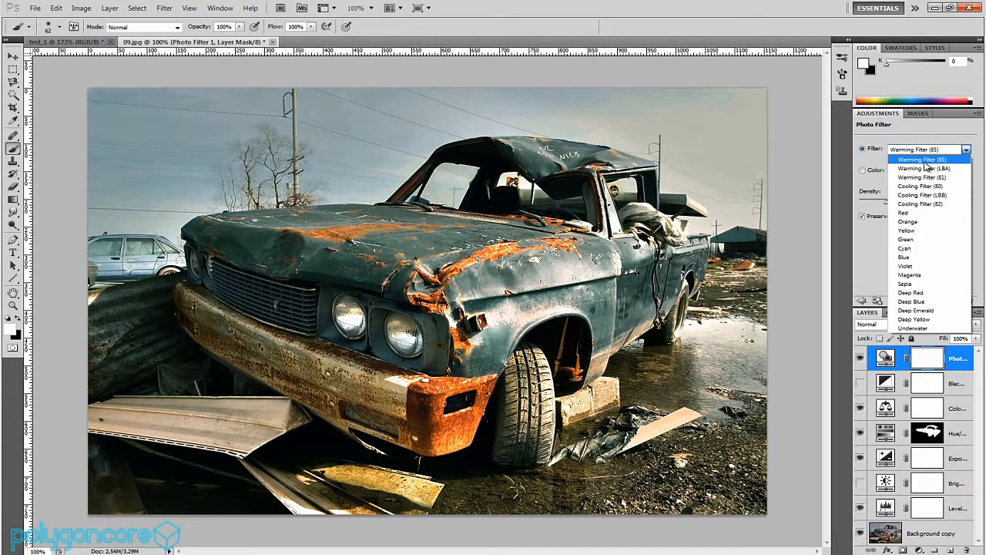
left_click(929, 159)
key("Down")
key("Down")
key("Down")
key("Down")
key("Down")
key("Down")
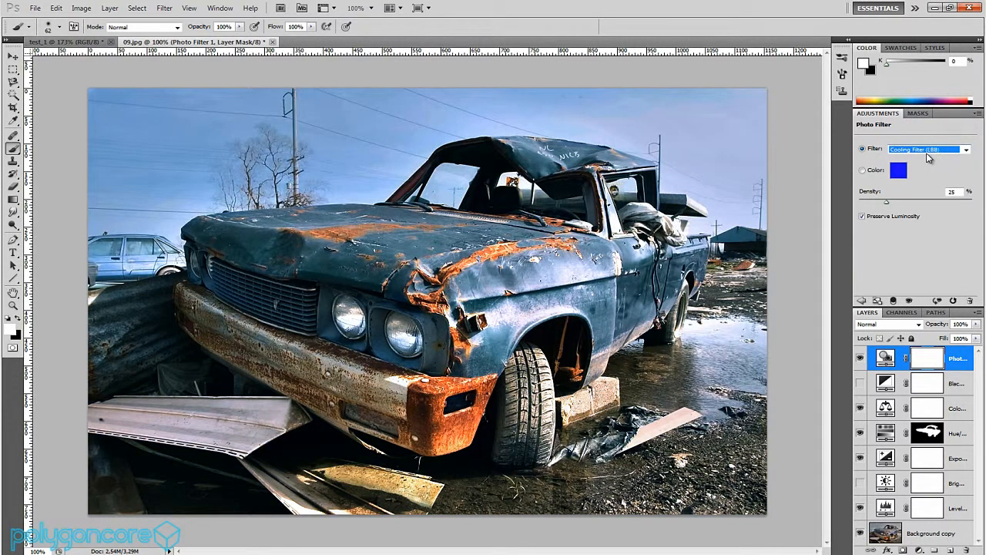
key("Down")
key("Down")
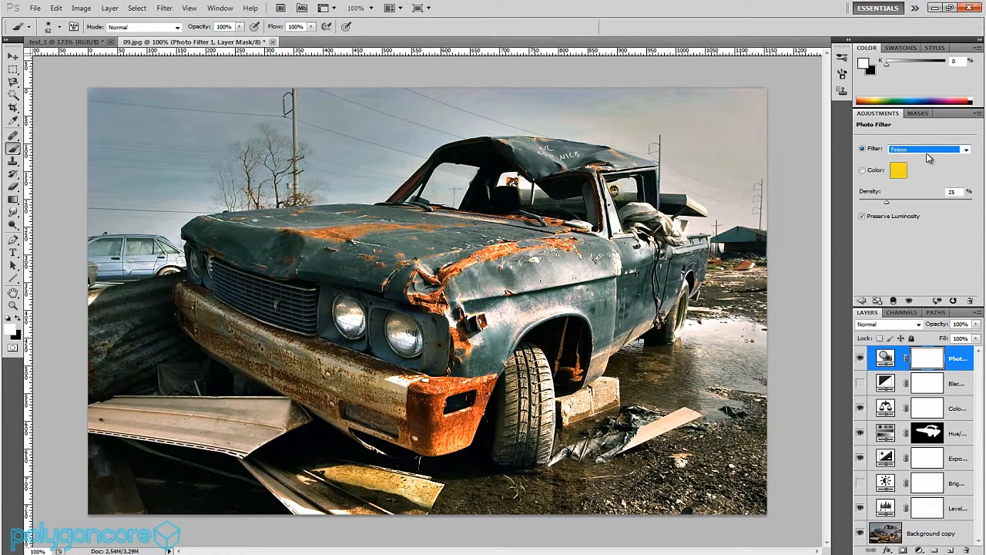
key("Down")
key("Down")
key("Down")
key("Down")
key("Down")
Choose the Green photo filter and try its density control.
left_click(929, 151)
left_click(927, 243)
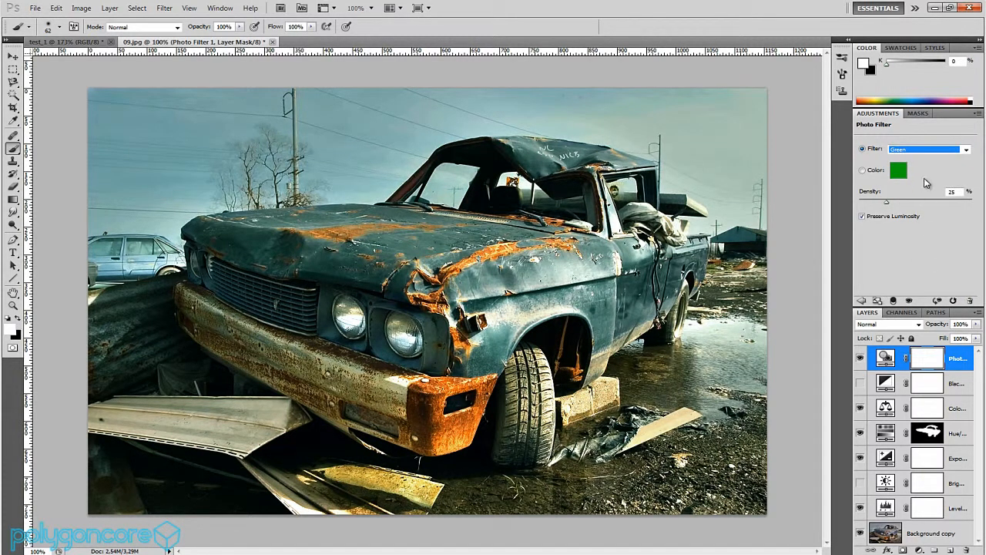
mouse_move(887, 204)
left_mouse_down()
mouse_move(944, 204)
mouse_move(887, 202)
left_mouse_up()
Create a layer group above the adjustment layers and name it layers_color.
left_click(936, 550)
double_click(911, 352)
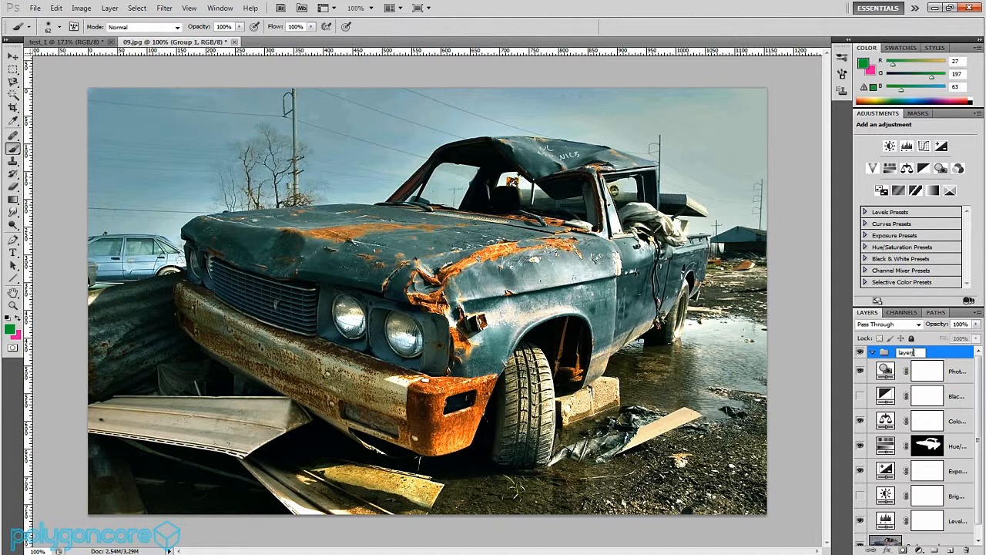
type("layers_color")
key("Return")
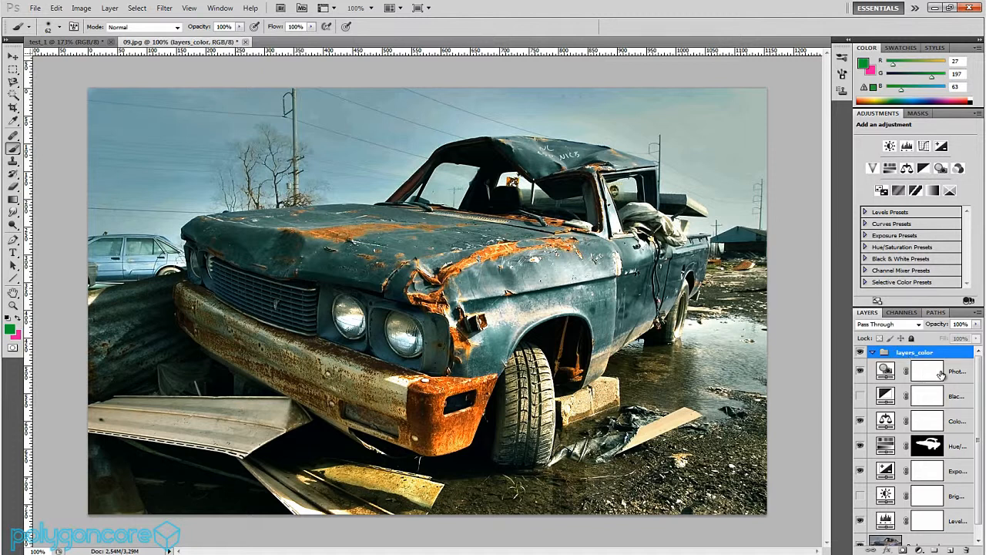
Move all adjustment layers from Photo Filter down to Levels into the layers_color group and collapse it.
left_click(934, 373)
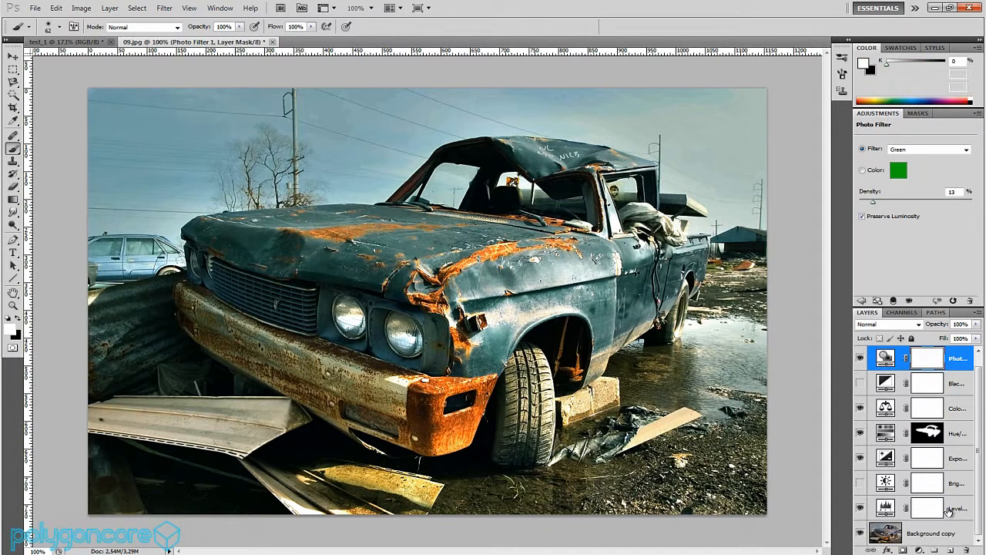
left_click(949, 511, "shift")
left_click_drag(891, 383, 892, 354)
left_click(873, 353)
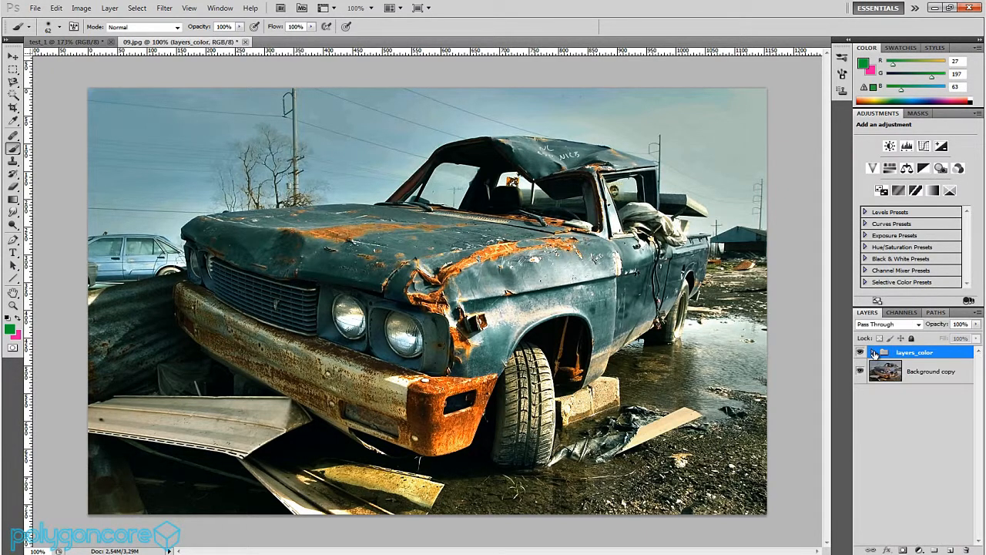
left_click(890, 420)
left_click(871, 353)
left_click(872, 353)
Give the layers_color group the Violet colour label.
right_click(866, 353)
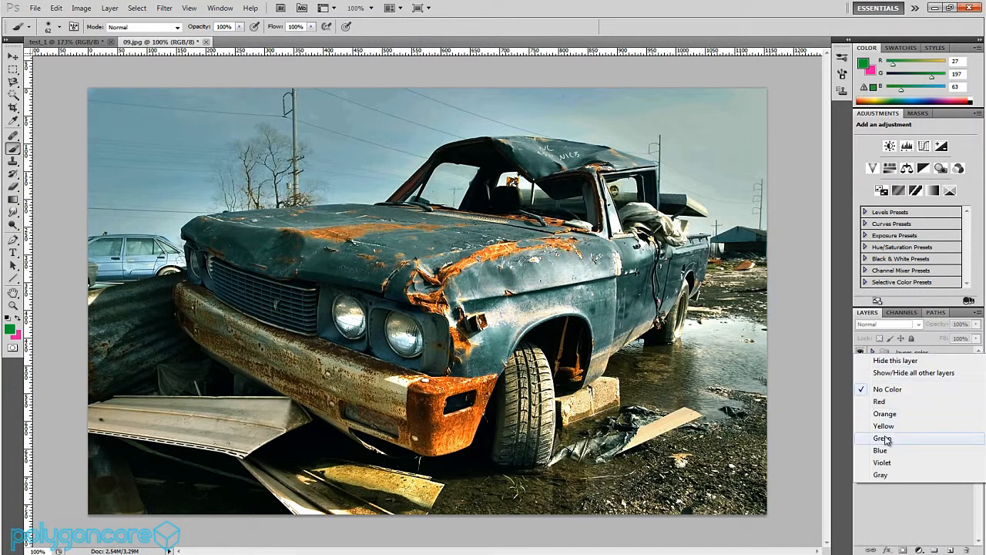
left_click(887, 462)
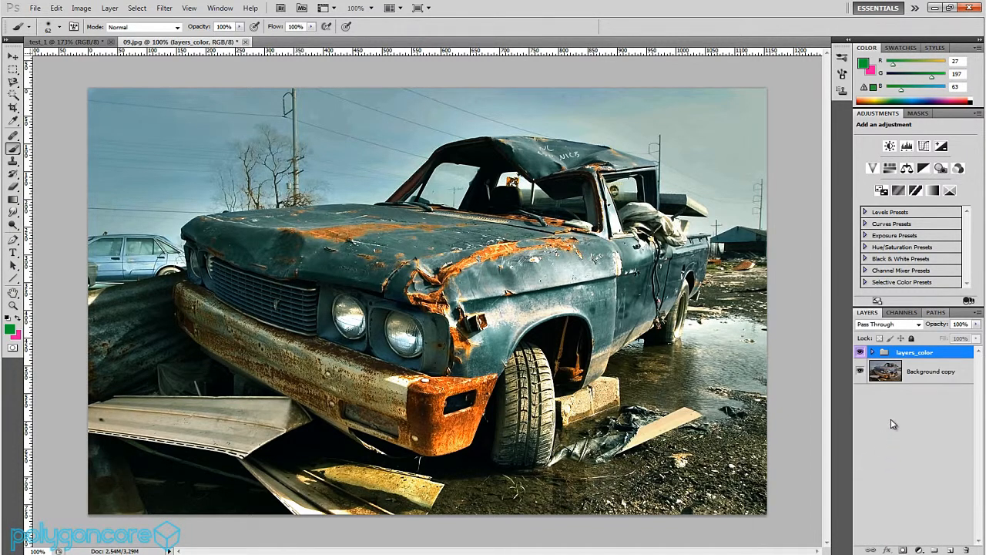
left_click(896, 399)
Convert the Background copy layer to a smart object.
left_click(897, 375)
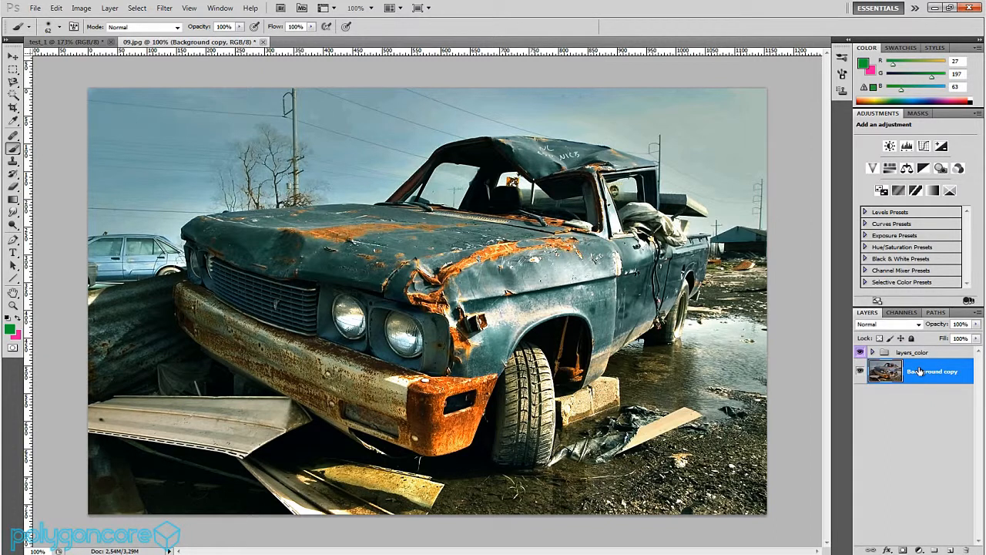
right_click(919, 372)
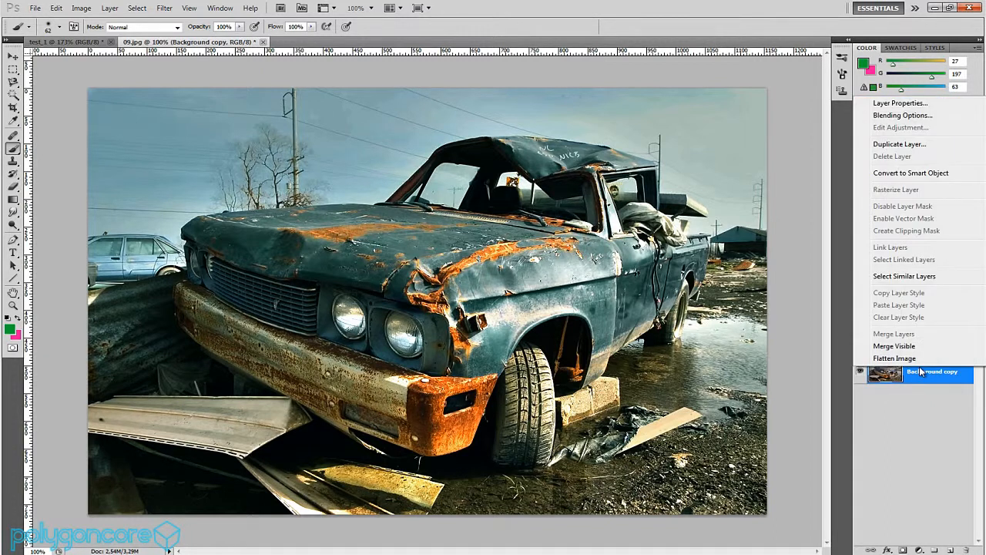
left_click(924, 175)
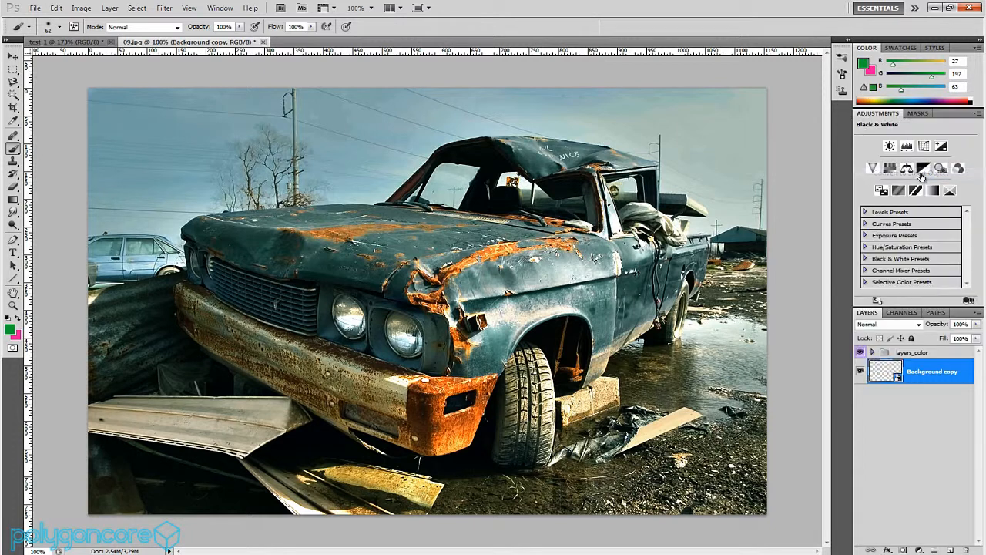
Open the Background copy smart object's contents, paint a green brush stroke over the truck, save, and return to 09.jpg.
double_click(894, 372)
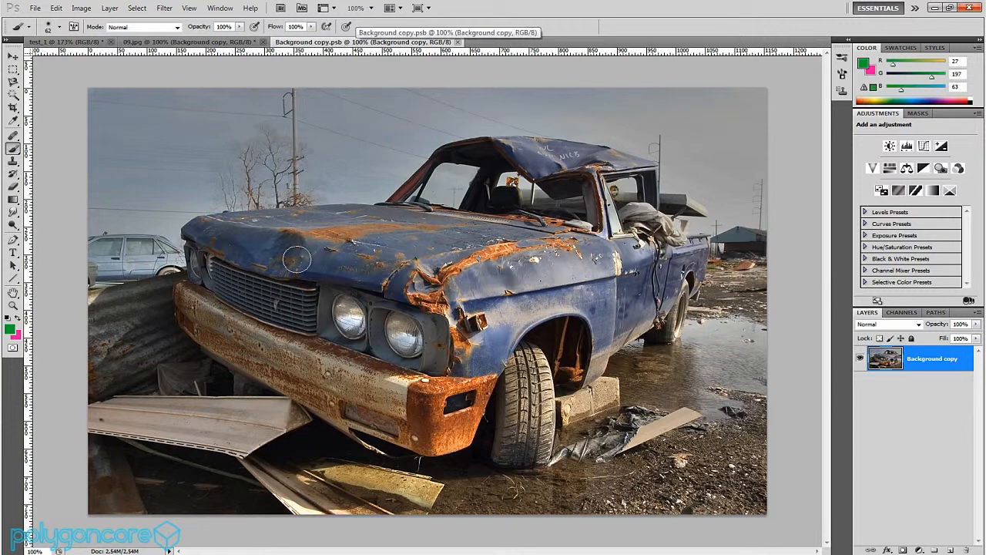
mouse_move(463, 169)
left_mouse_down()
mouse_move(402, 256)
mouse_move(519, 291)
mouse_move(561, 210)
mouse_move(500, 175)
left_mouse_up()
key("ctrl+s")
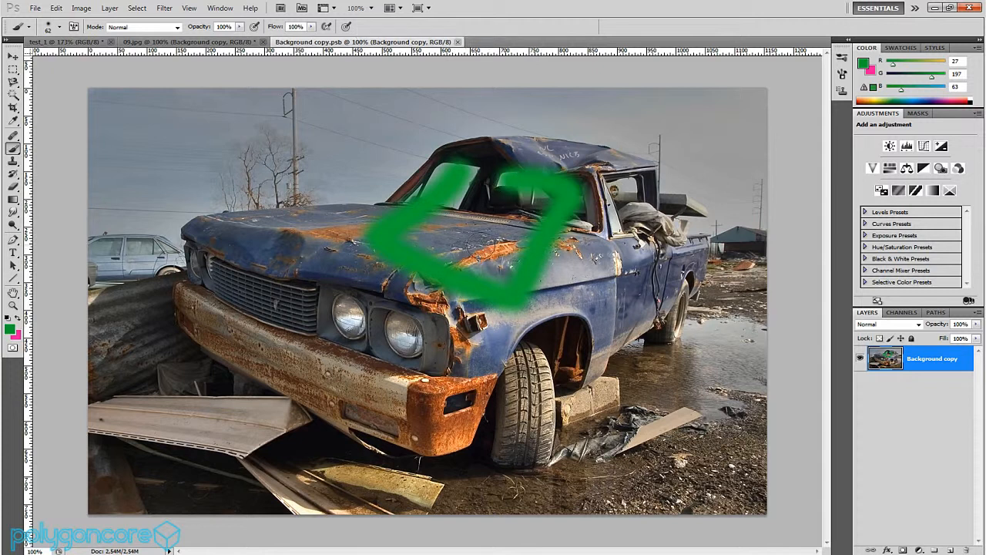
left_click(234, 43)
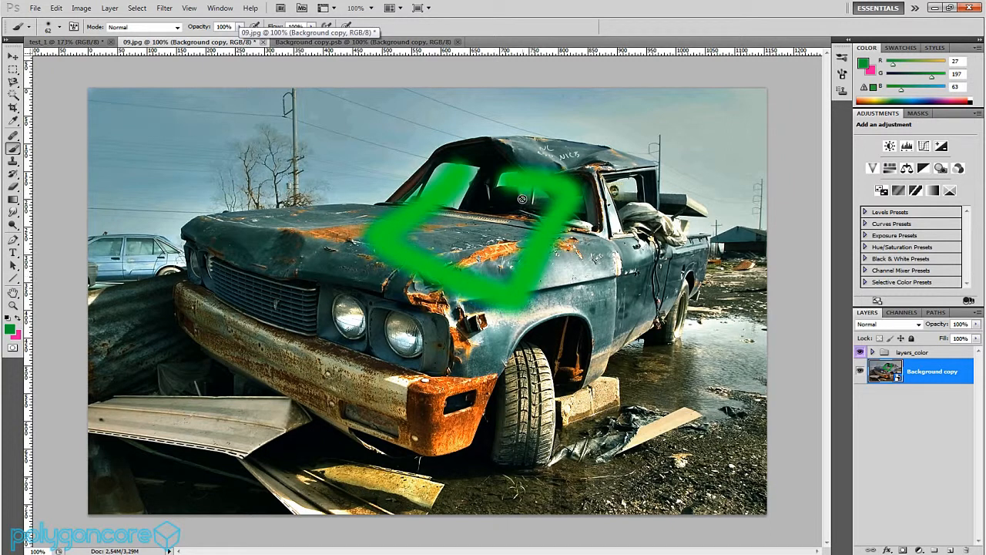
Undo the green stroke in Background copy.psb and close the smart object's contents.
left_click(331, 41)
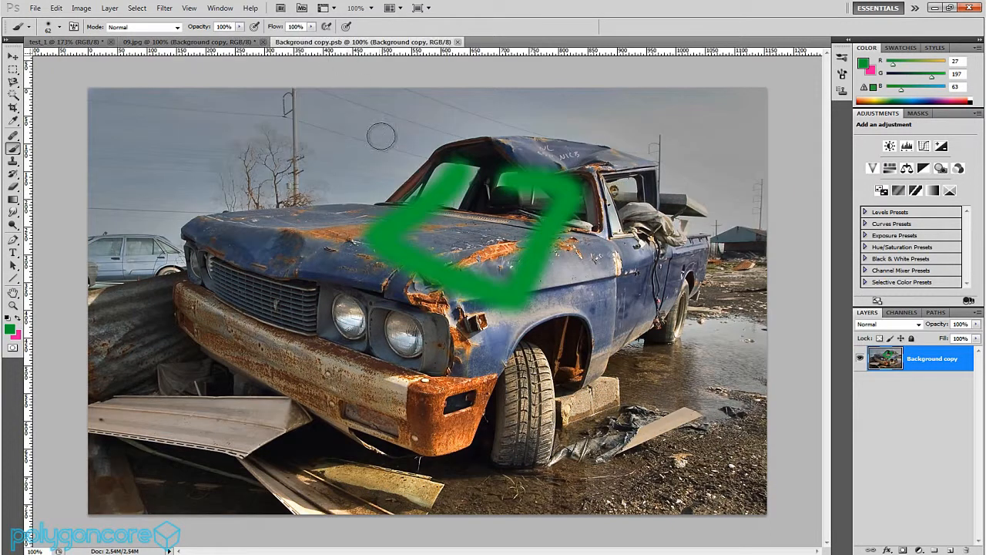
key("ctrl+z")
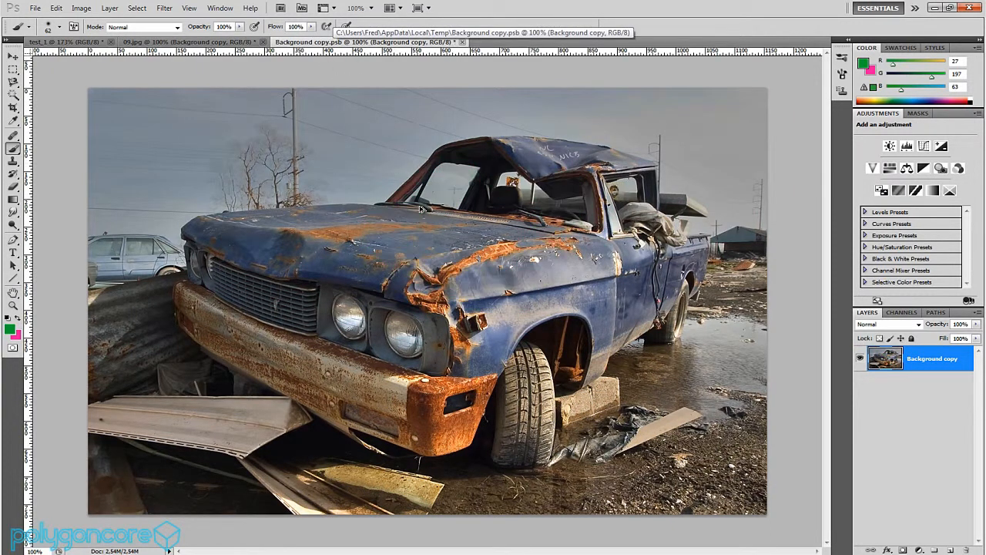
left_click(463, 42)
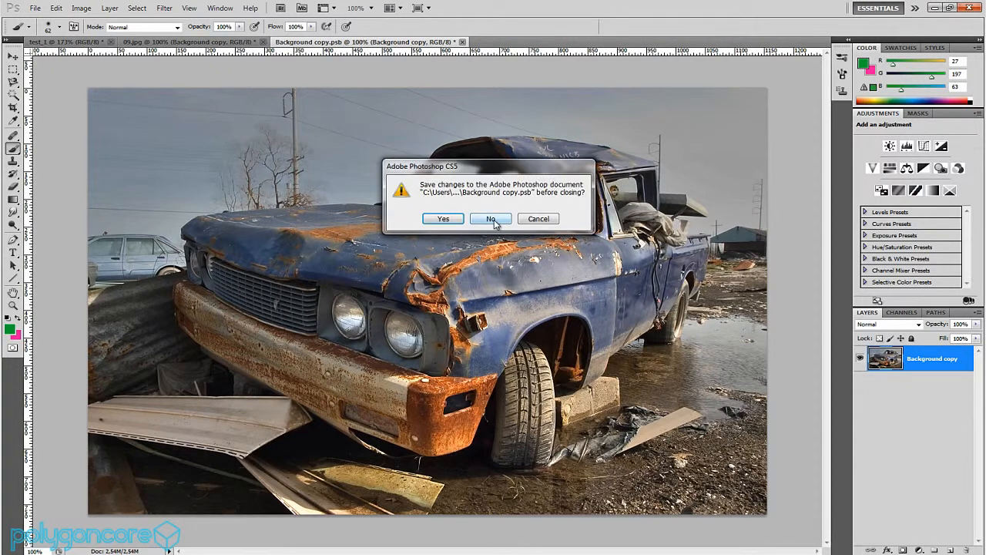
left_click(491, 219)
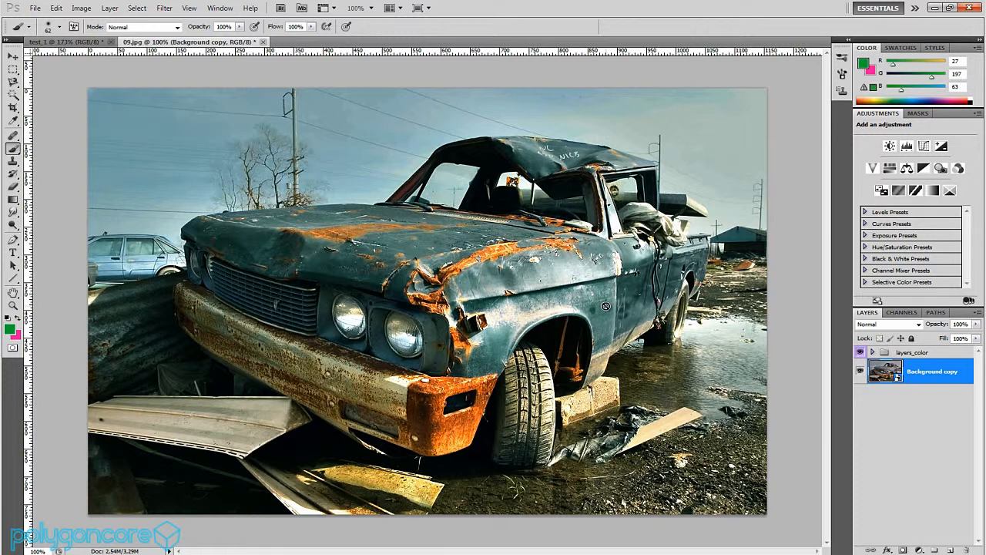
left_click(166, 9)
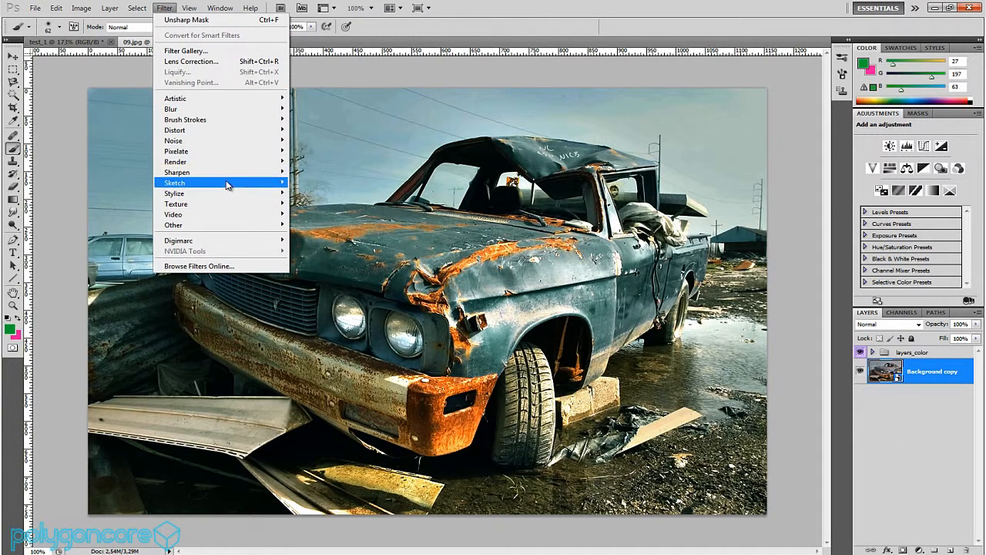
mouse_move(231, 108)
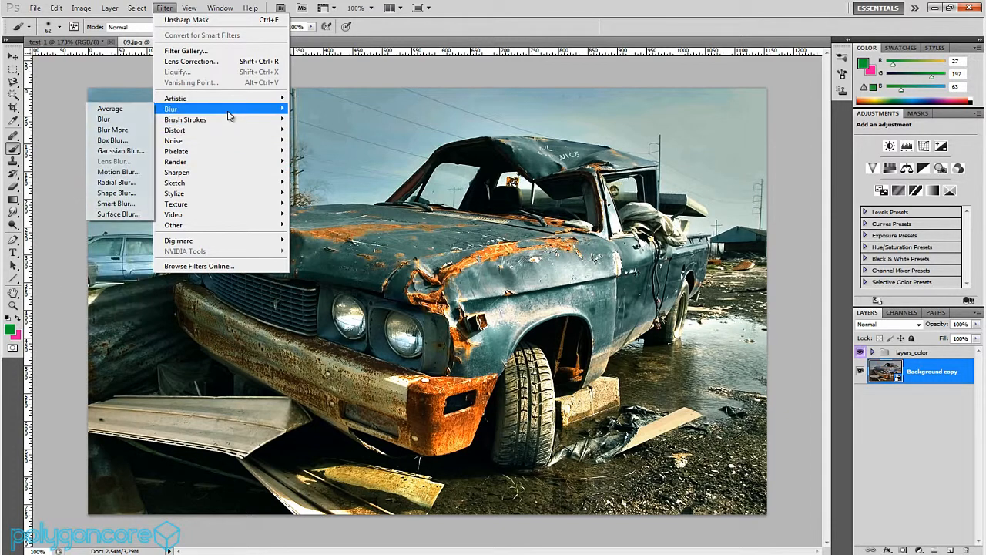
left_click(134, 151)
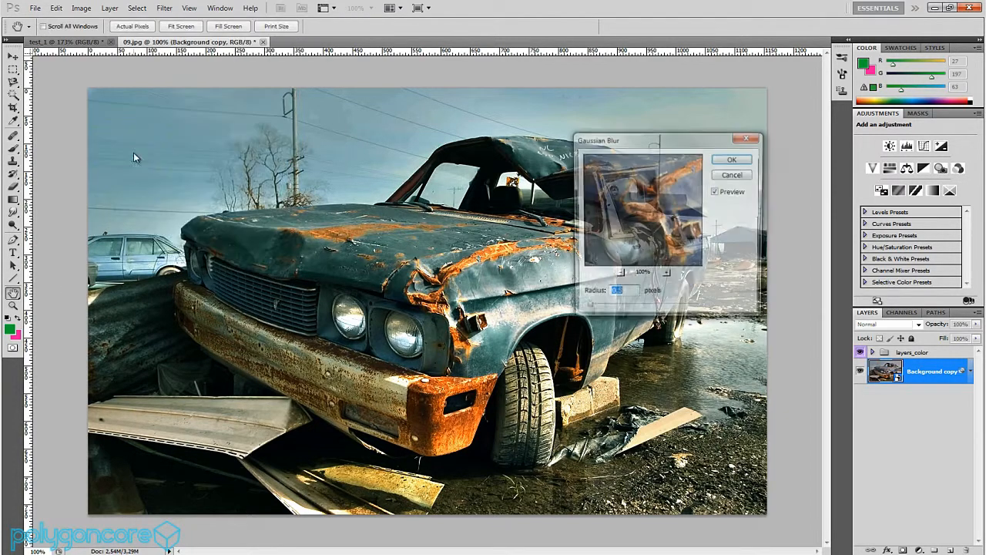
mouse_move(593, 307)
left_mouse_down()
mouse_move(659, 311)
mouse_move(593, 309)
left_mouse_up()
left_click(731, 175)
key("b")
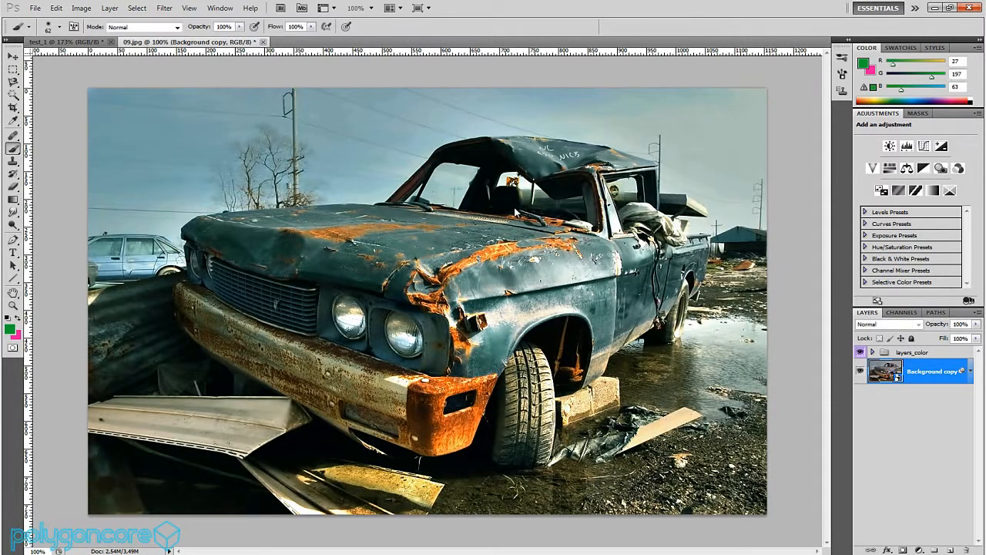
Start the Add Noise filter on the Background copy smart object with an amount of 1%.
left_click(164, 7)
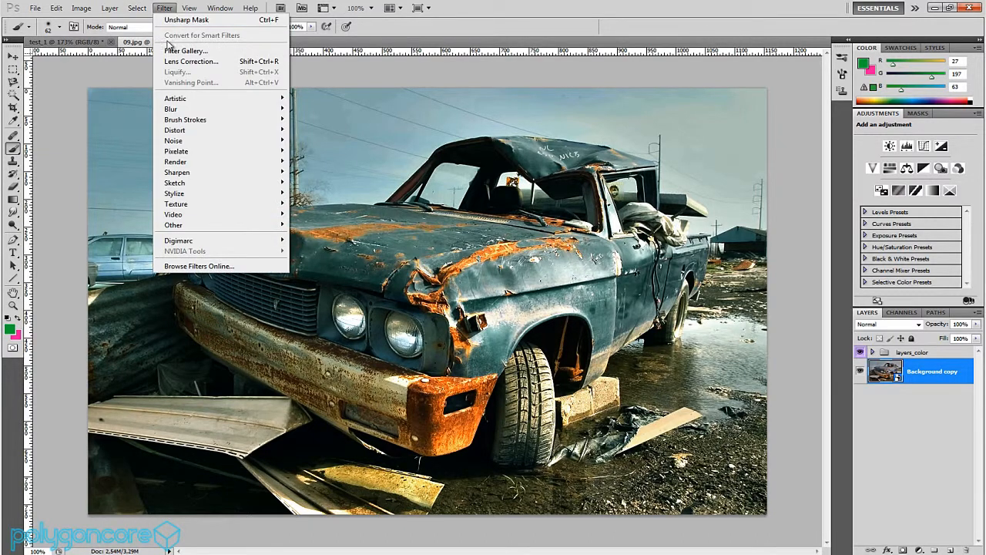
mouse_move(190, 141)
left_click(136, 140)
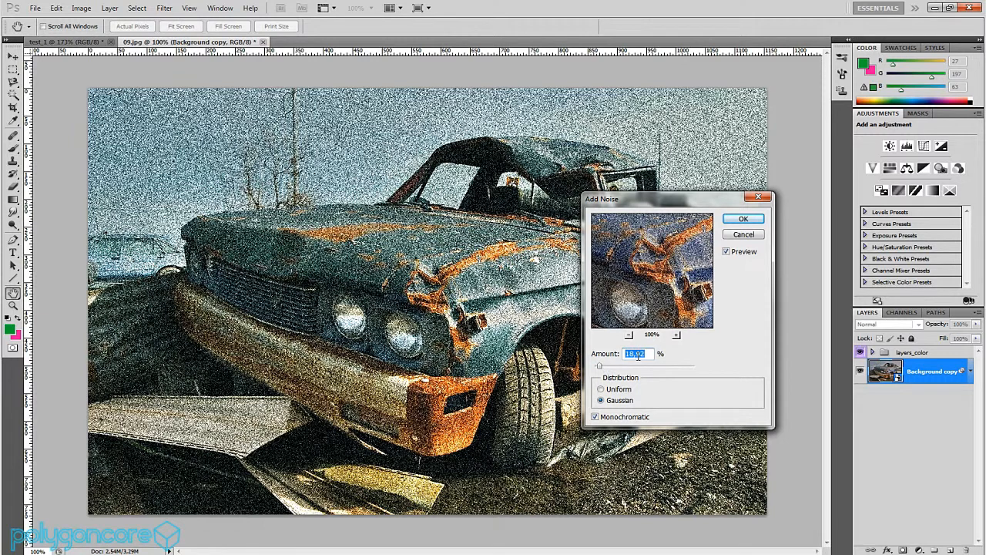
type("1")
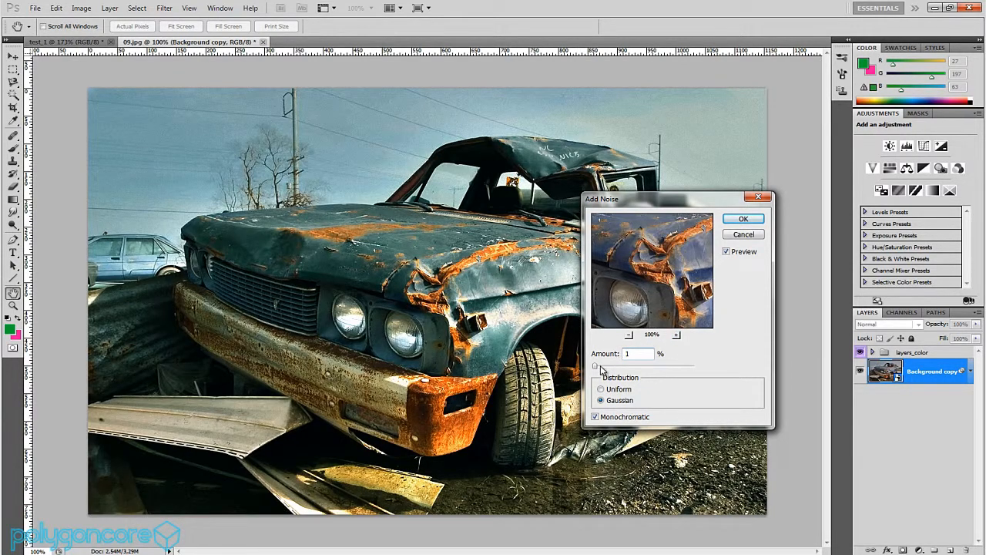
Try the noise options with Uniform and Gaussian distribution, an amount of 103.60% and the Monochromatic setting off.
left_click(600, 391)
left_click(601, 389)
left_click_drag(612, 367, 619, 376)
left_click(595, 417)
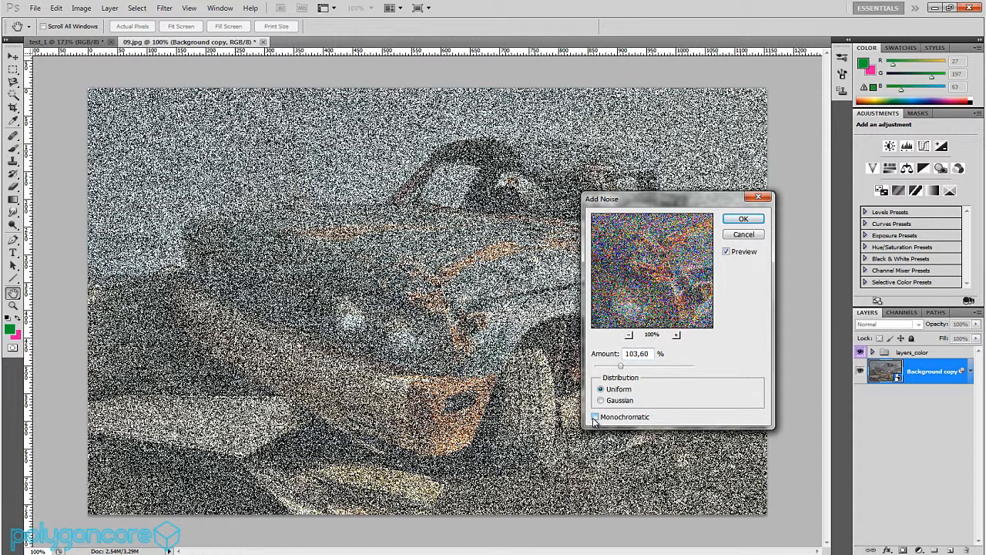
left_click(602, 401)
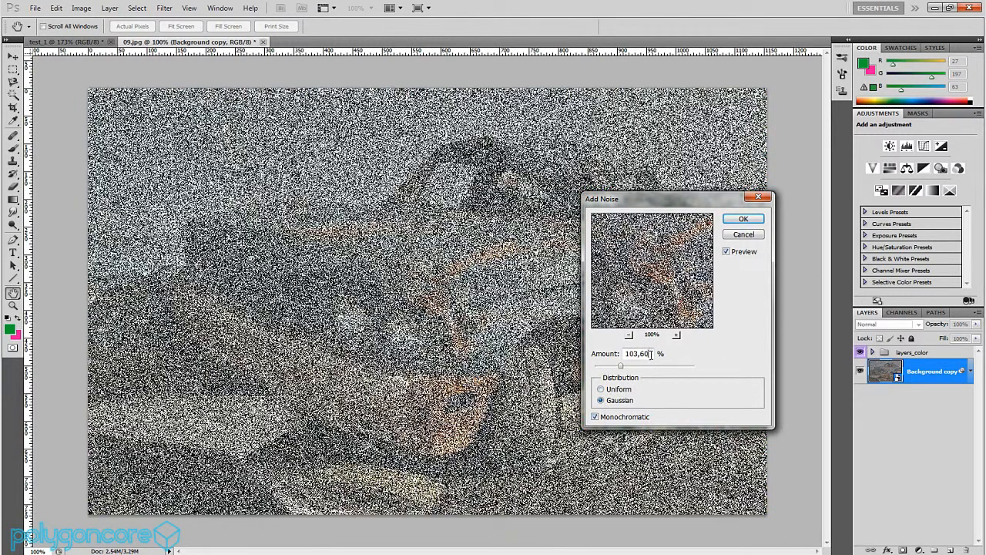
Set the noise amount to 1% and apply it as Gaussian, monochromatic noise.
double_click(651, 354)
type("1")
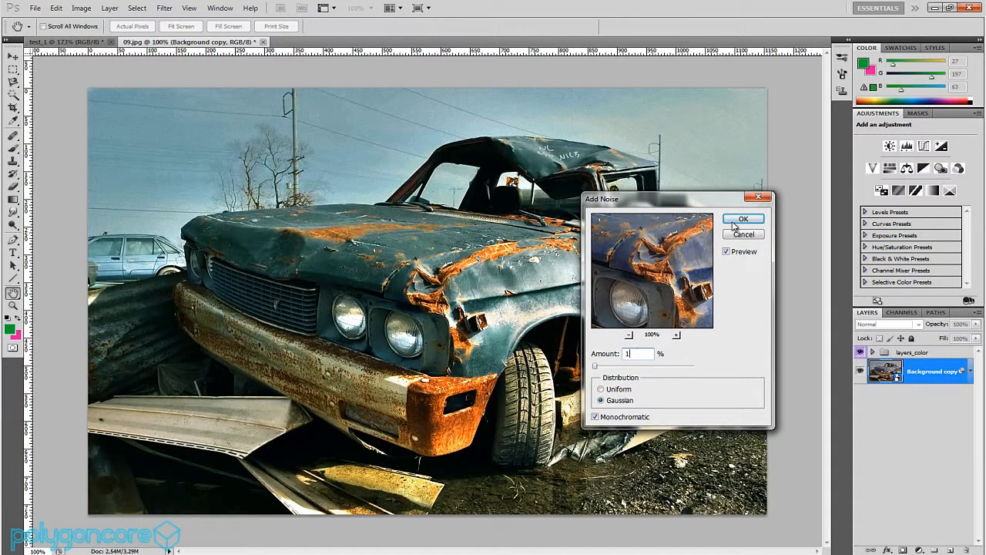
left_click(741, 220)
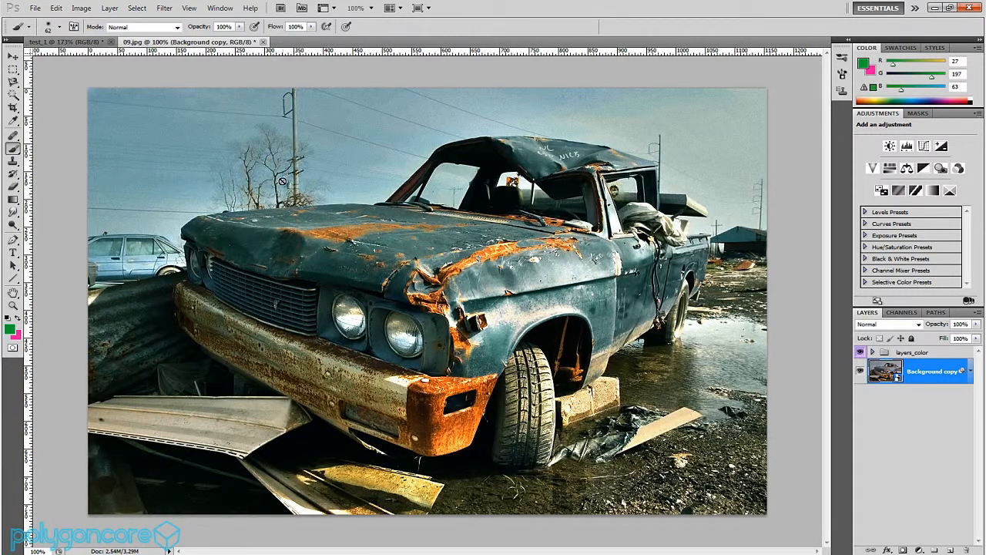
Apply an Unsharp Mask to Background copy with amount 50%, radius 1.0 pixels and threshold 0, comparing the preview on and off.
left_click(164, 8)
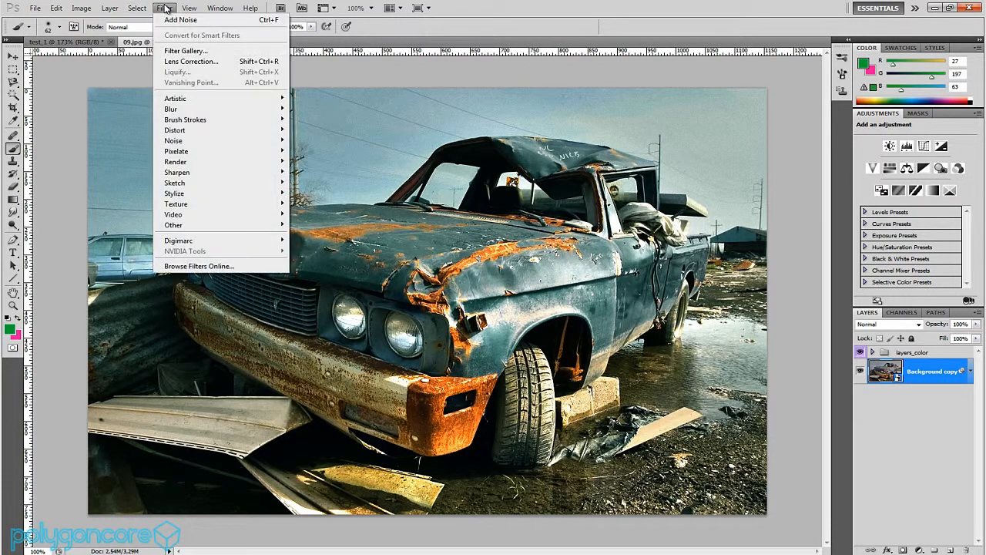
mouse_move(215, 162)
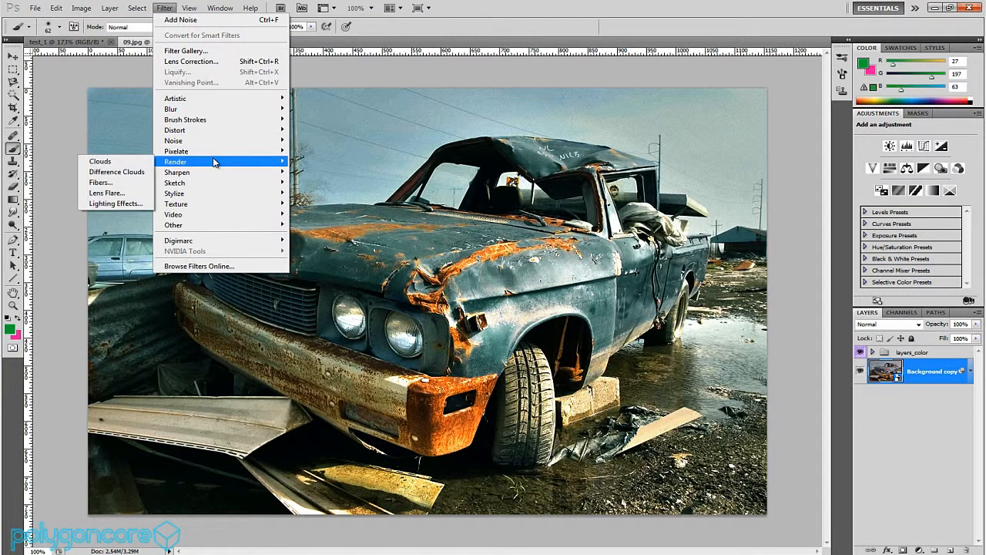
mouse_move(174, 174)
left_click(136, 214)
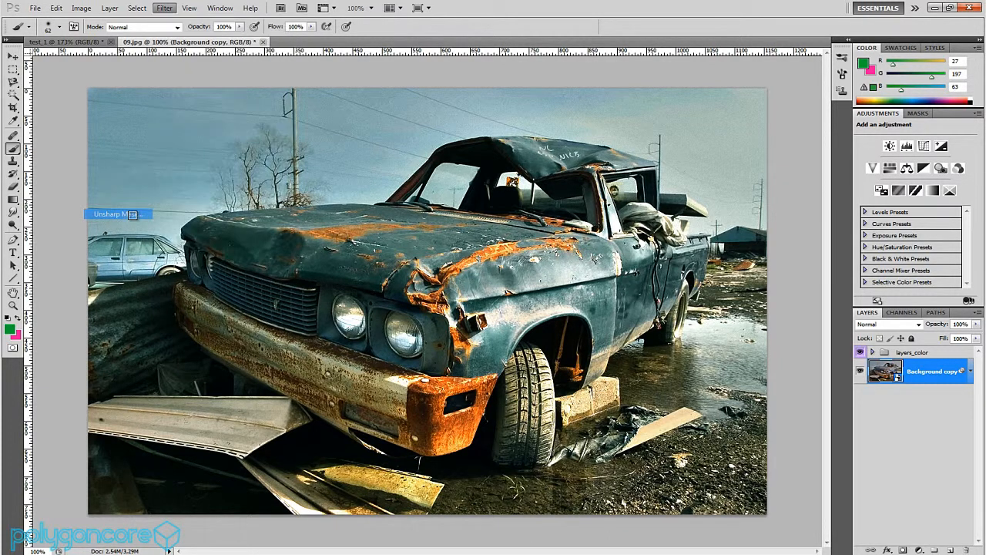
left_click(768, 193)
left_click(769, 194)
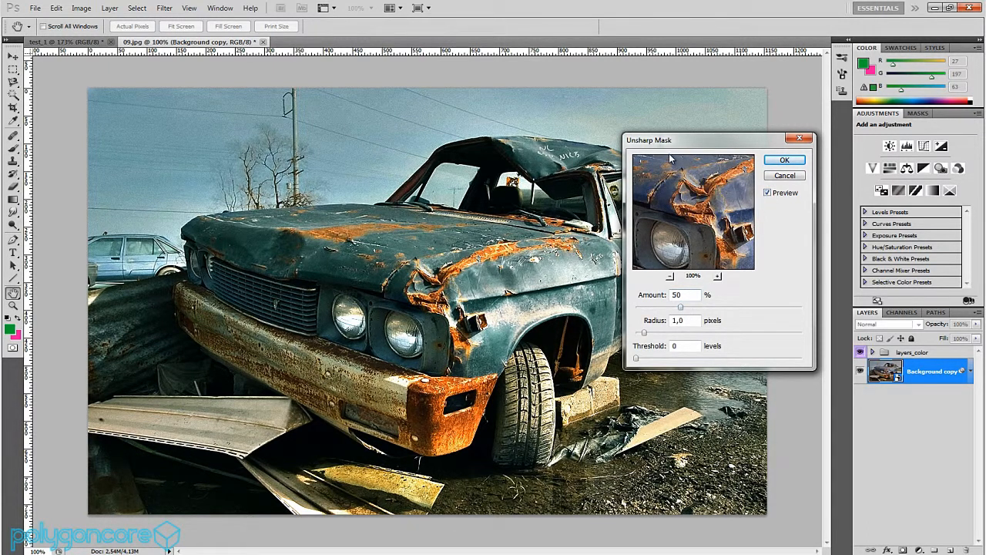
left_click(783, 161)
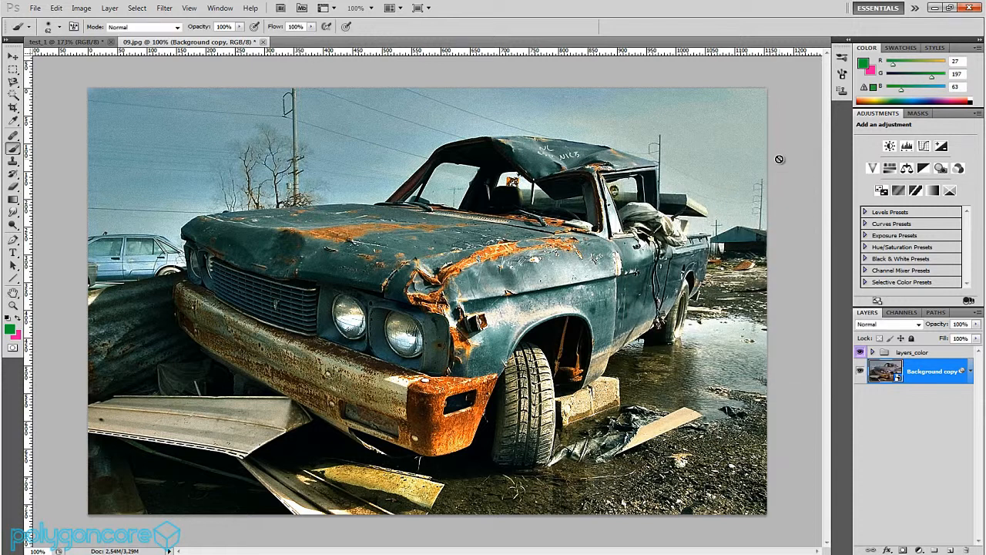
Expand Background copy's smart filters and lower the Add Noise filter's amount to a value below 1%.
left_click(970, 372)
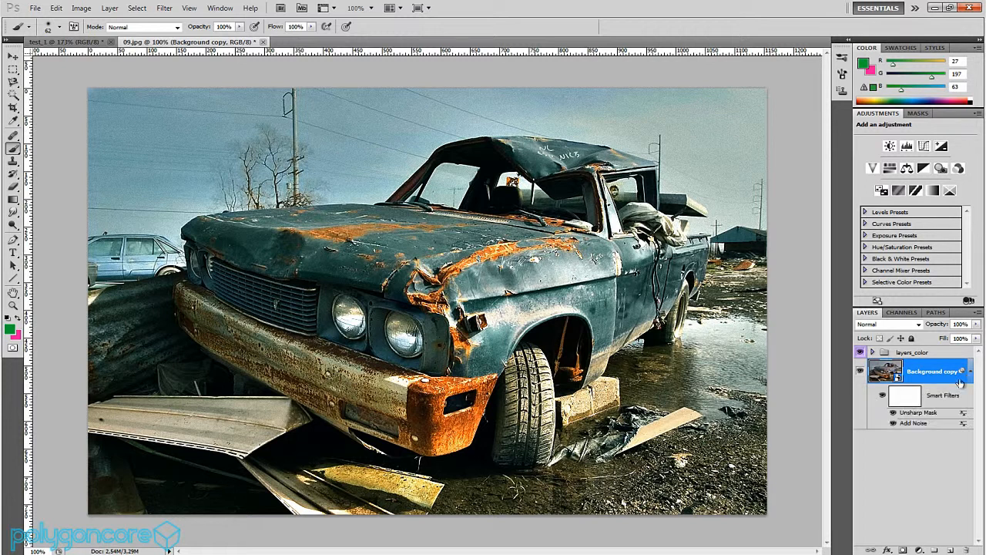
double_click(913, 423)
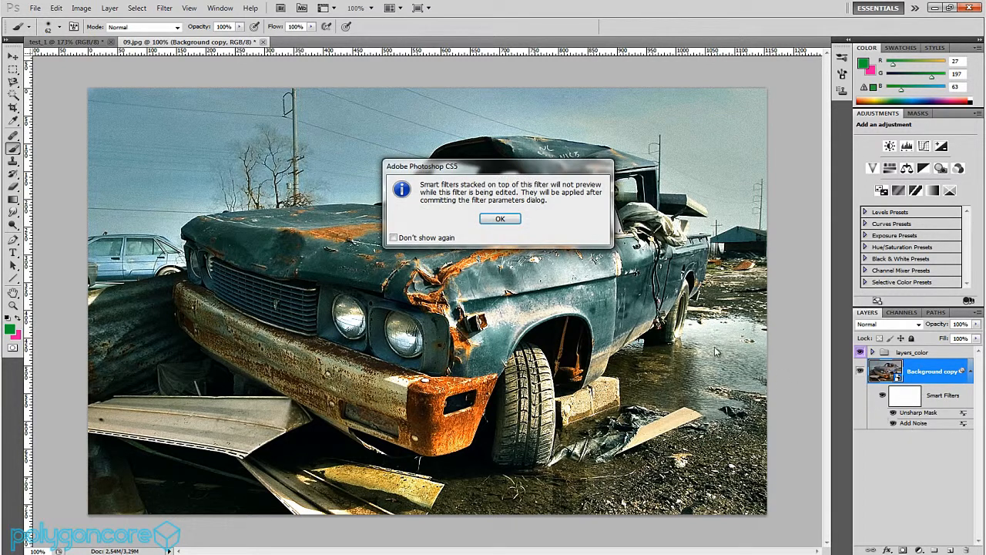
left_click(498, 221)
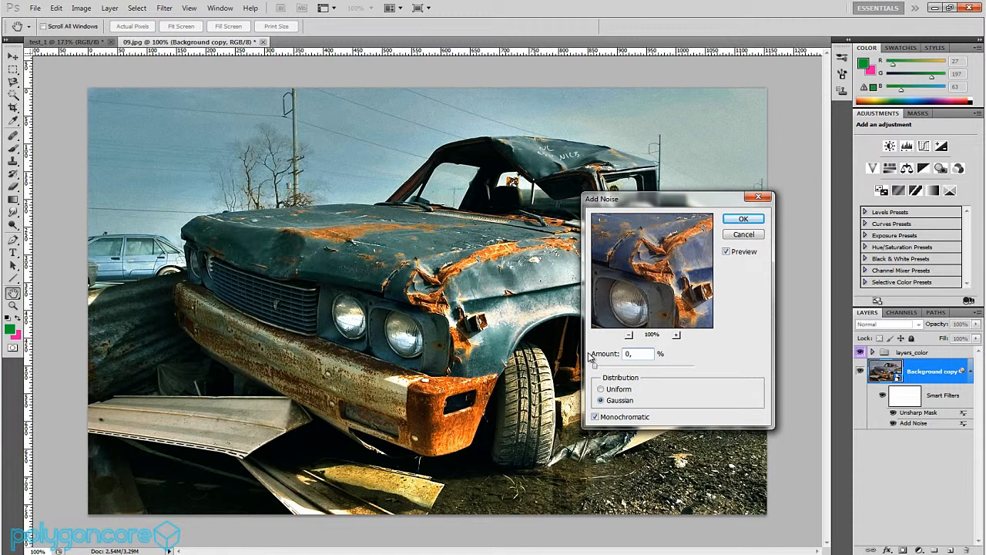
left_click(744, 219)
Toggle the visibility of the Add Noise and Unsharp Mask smart filters to compare their effect.
left_click(892, 423)
left_click(892, 413)
left_click(892, 423)
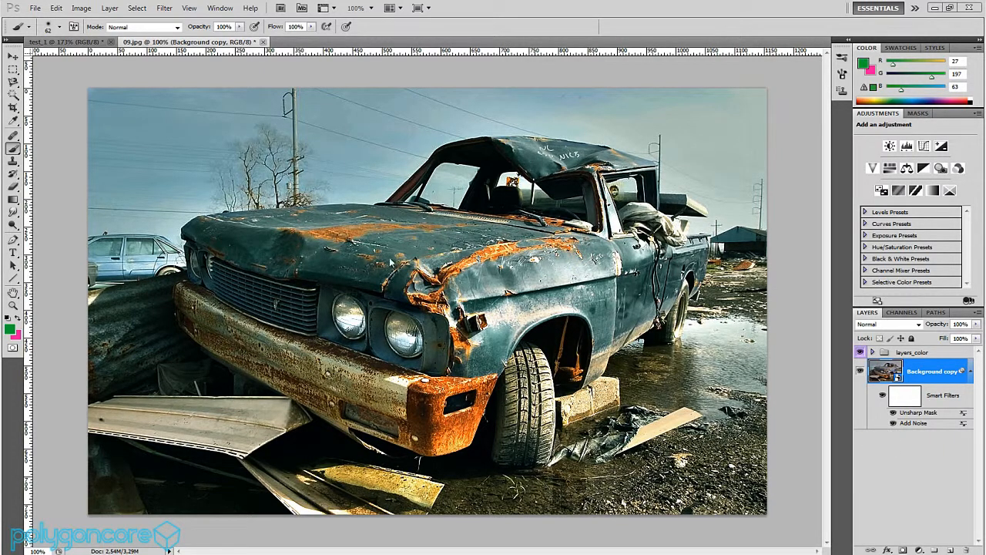
Open the galvanized metal texture MetalGalvanized0019_2_S.jpg from the abandoned cars folder.
left_click(34, 12)
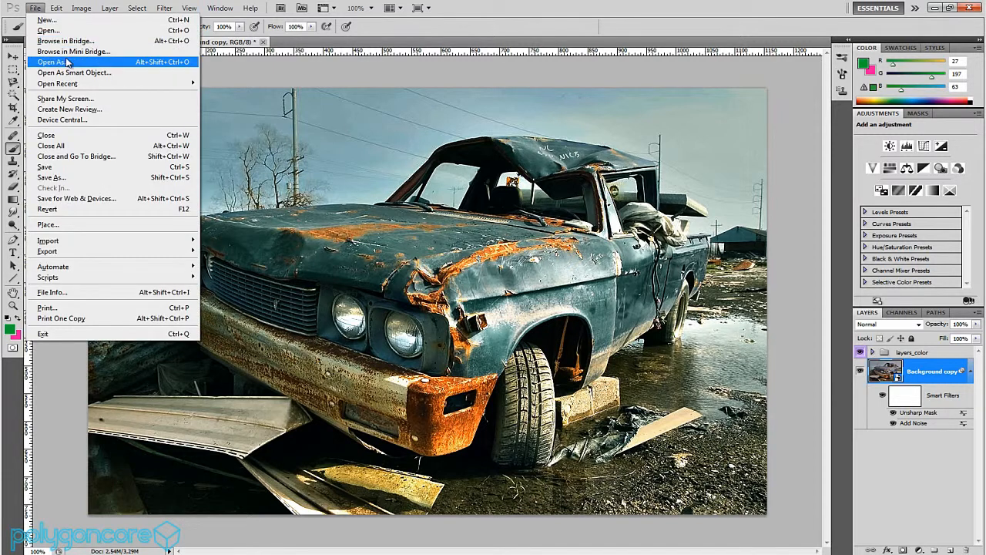
left_click(66, 31)
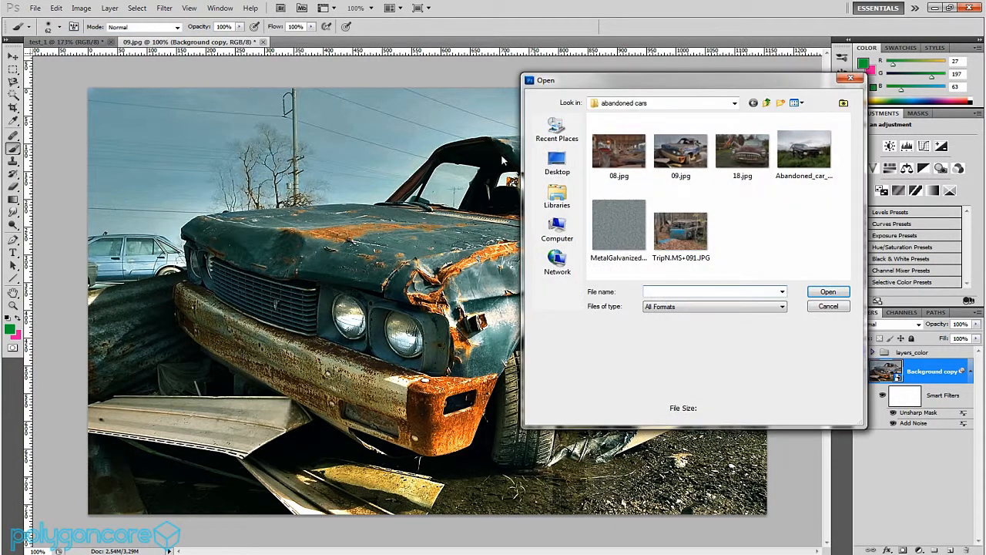
left_click(629, 227)
double_click(629, 228)
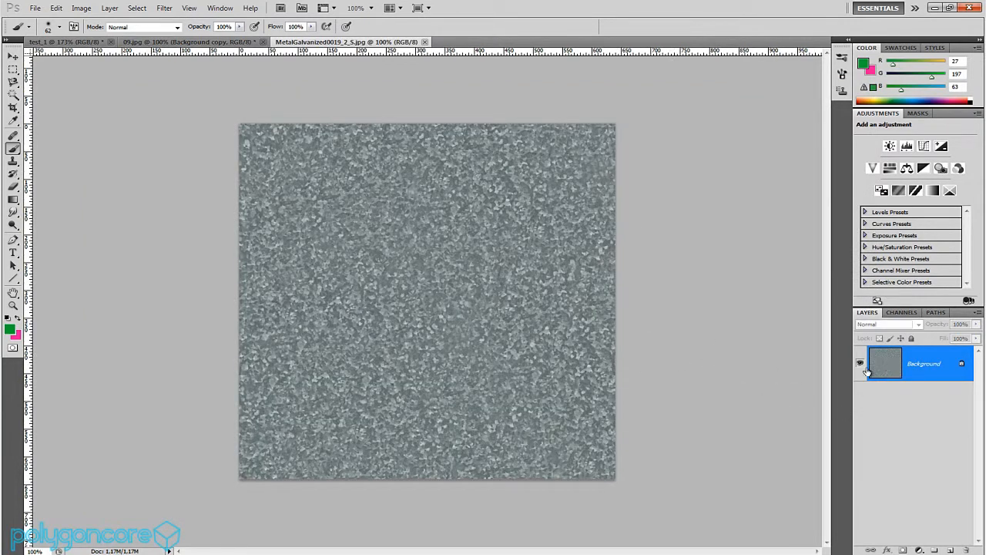
Apply a High Pass filter with a radius of 3 pixels to the metal texture's Background layer.
left_click(165, 7)
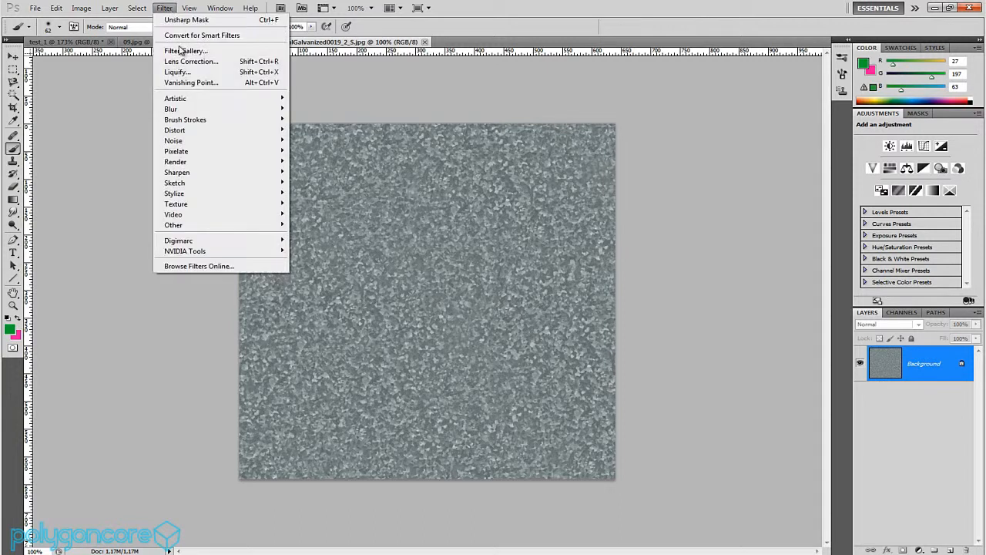
mouse_move(193, 226)
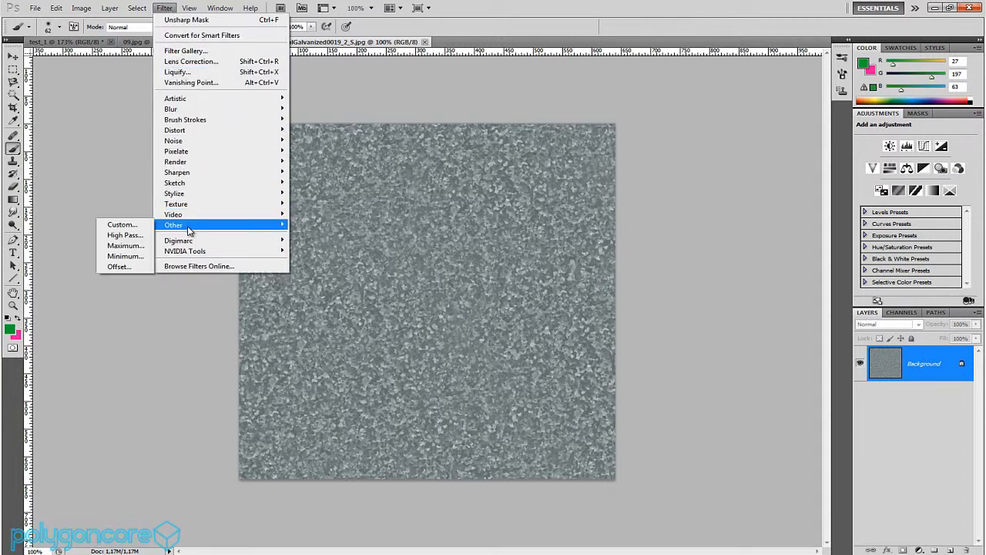
left_click(139, 239)
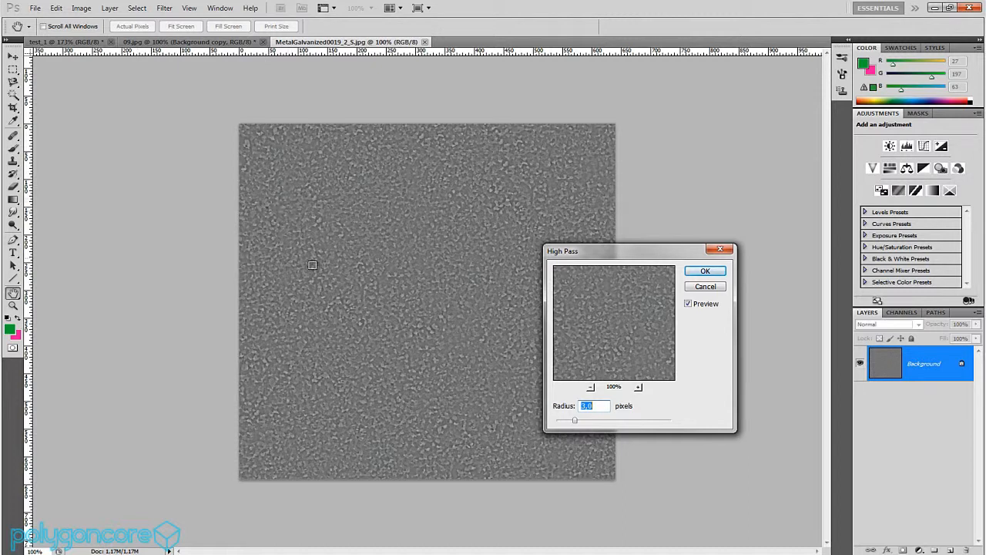
double_click(593, 405)
type("1")
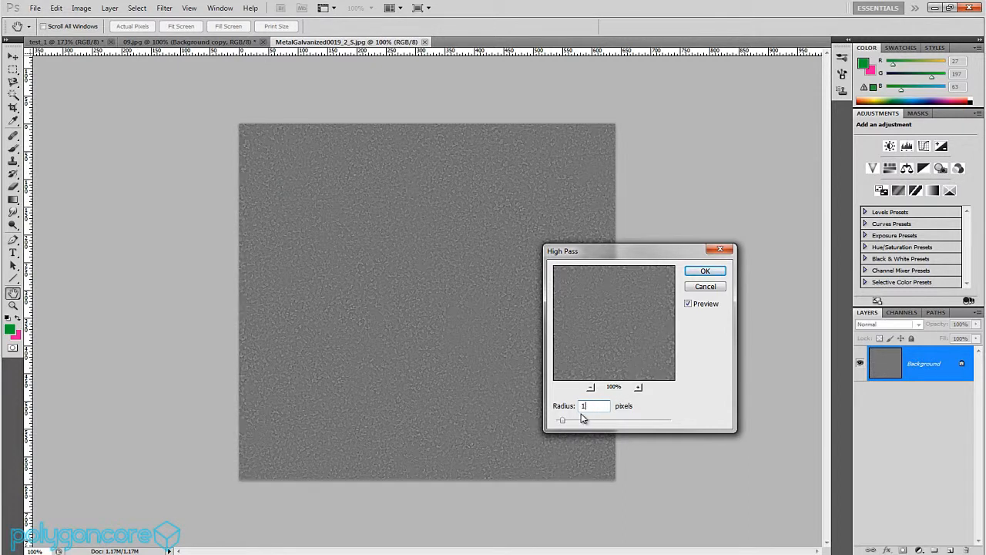
type("3")
left_click(704, 272)
key("b")
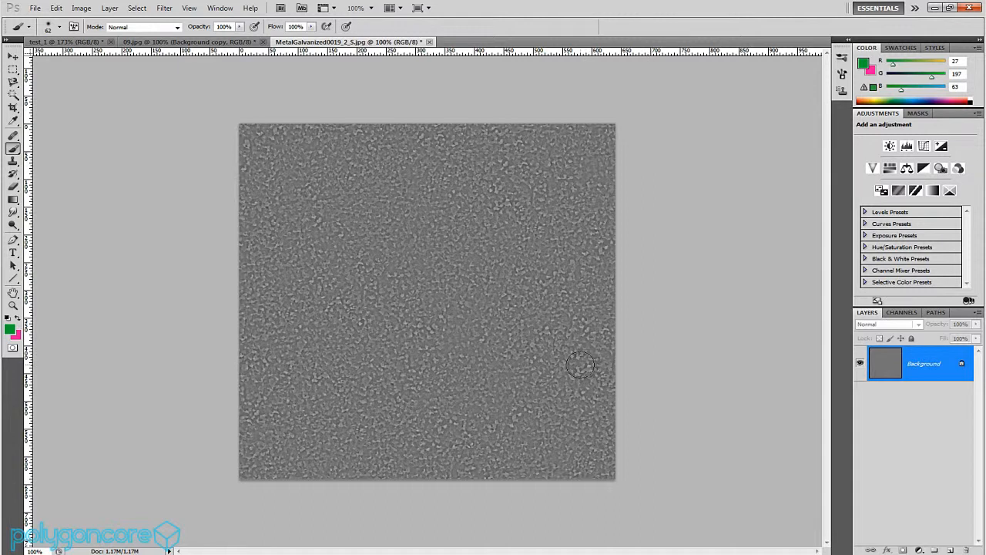
Copy the whole metal texture, paste it into 09.jpg above the layers_color group and convert the new layer to a smart object.
key("ctrl+a")
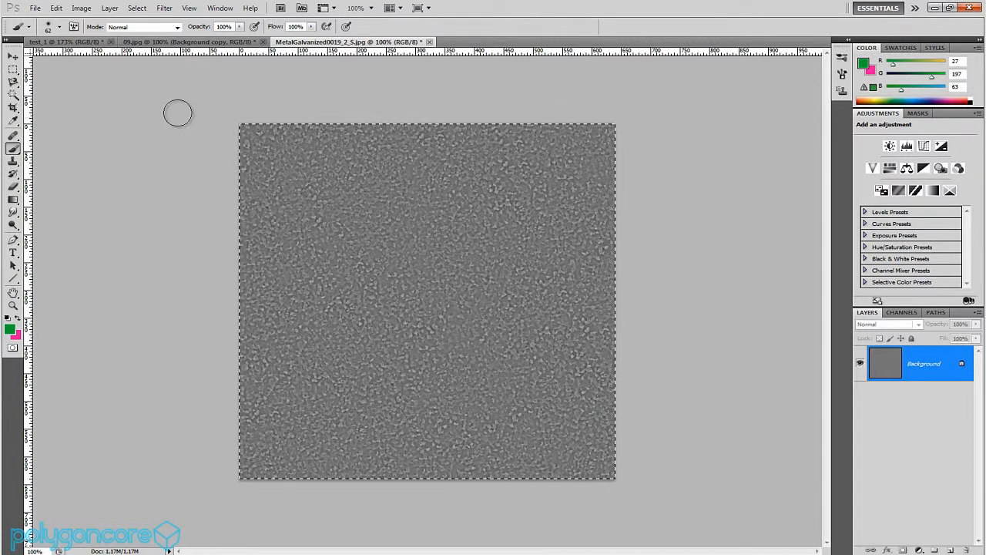
left_click(177, 41)
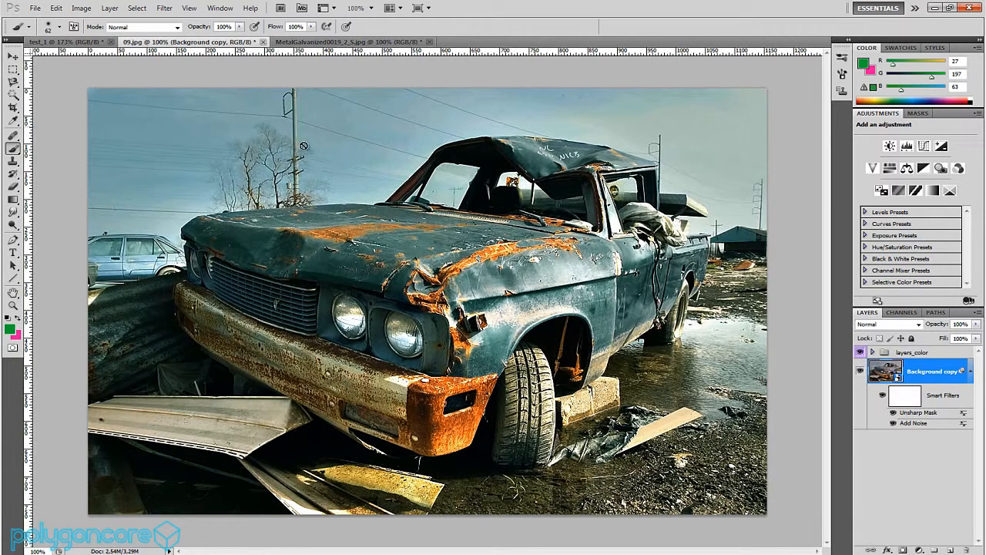
left_click(913, 353)
key("ctrl+v")
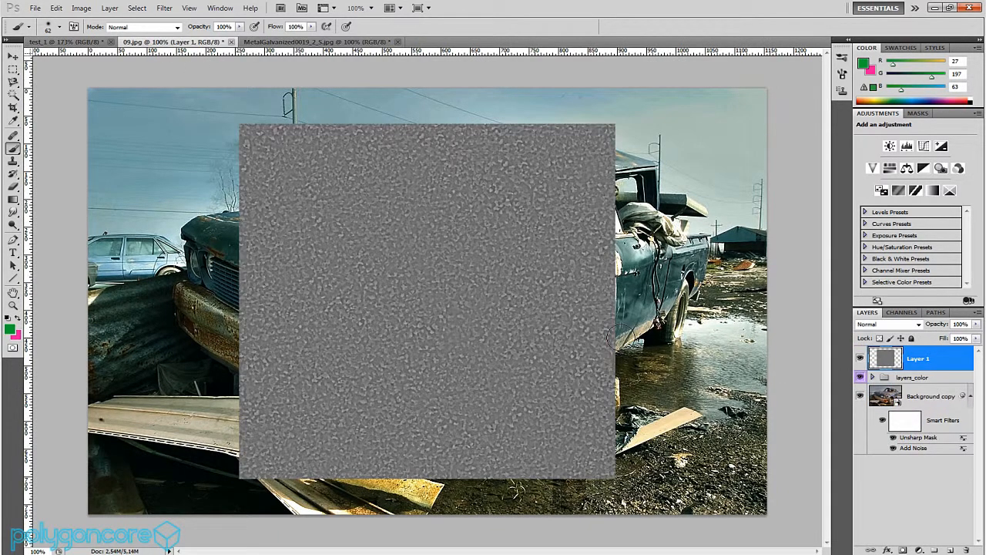
right_click(927, 360)
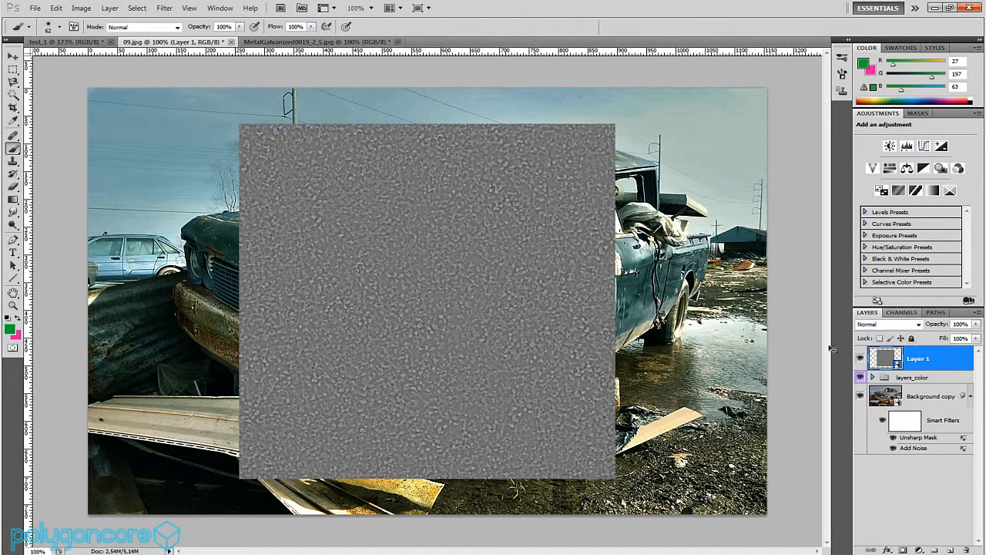
Free-transform Layer 1, scaling it to about 93.2% and rotating it about 18.1° clockwise.
key("ctrl+t")
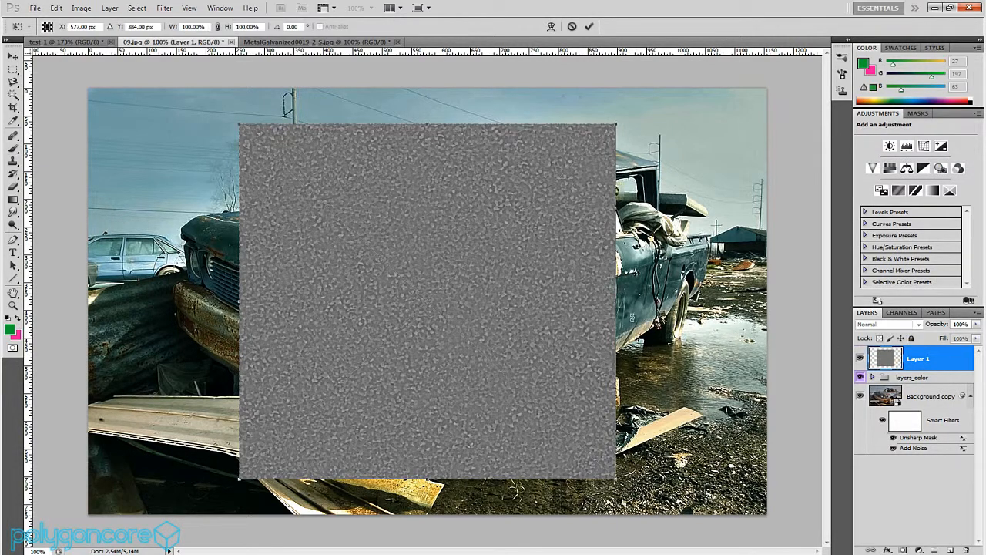
right_click(520, 284)
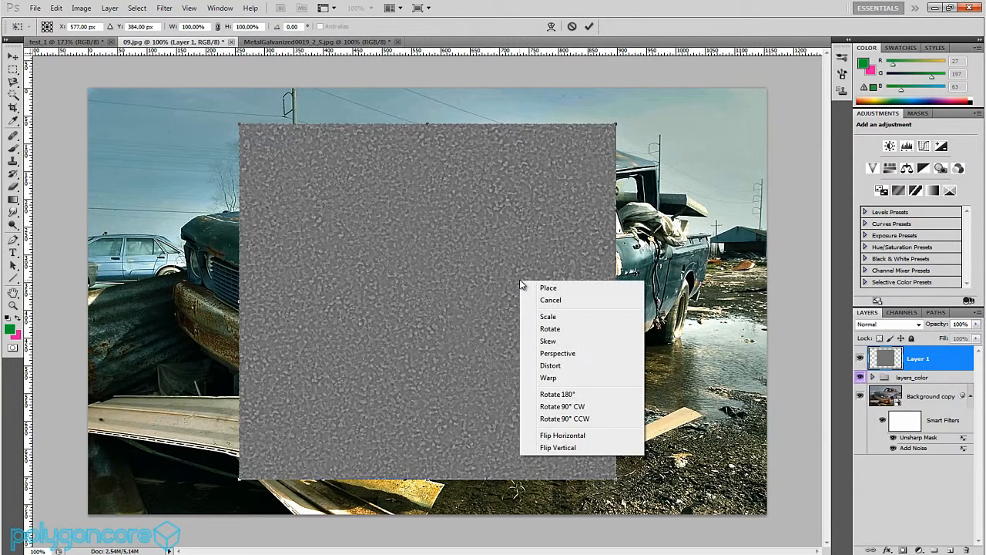
left_click(569, 319)
left_click_drag(600, 135, 573, 145)
right_click(551, 194)
left_click(594, 249)
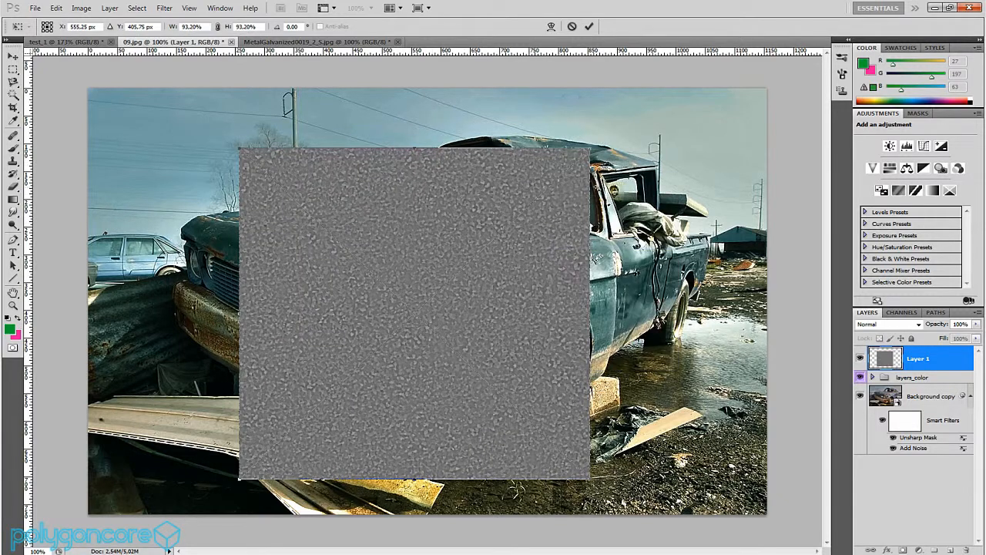
left_click_drag(555, 190, 586, 239)
Skew Layer 1's upper-right corner inward and distort its side and bottom edges into an irregular quadrilateral.
right_click(586, 240)
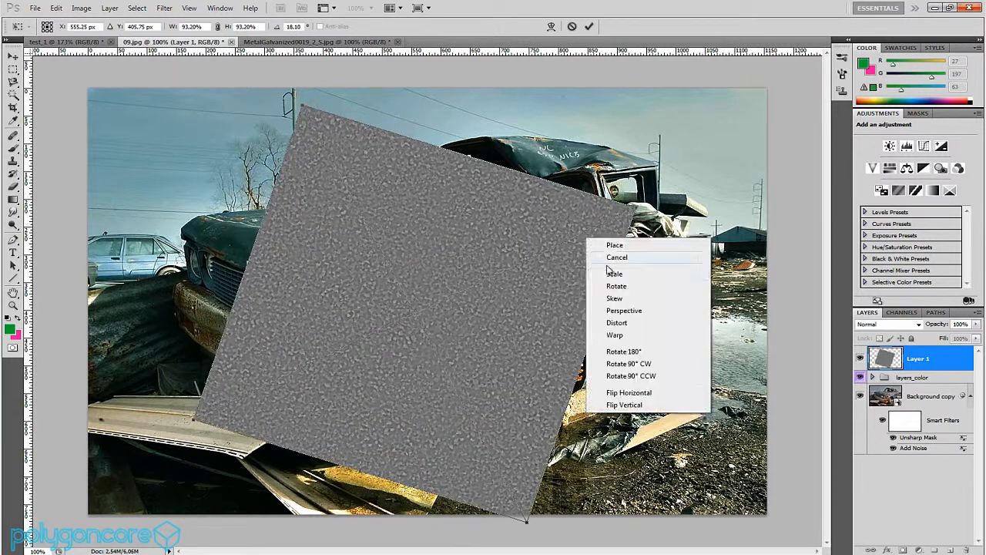
left_click(634, 299)
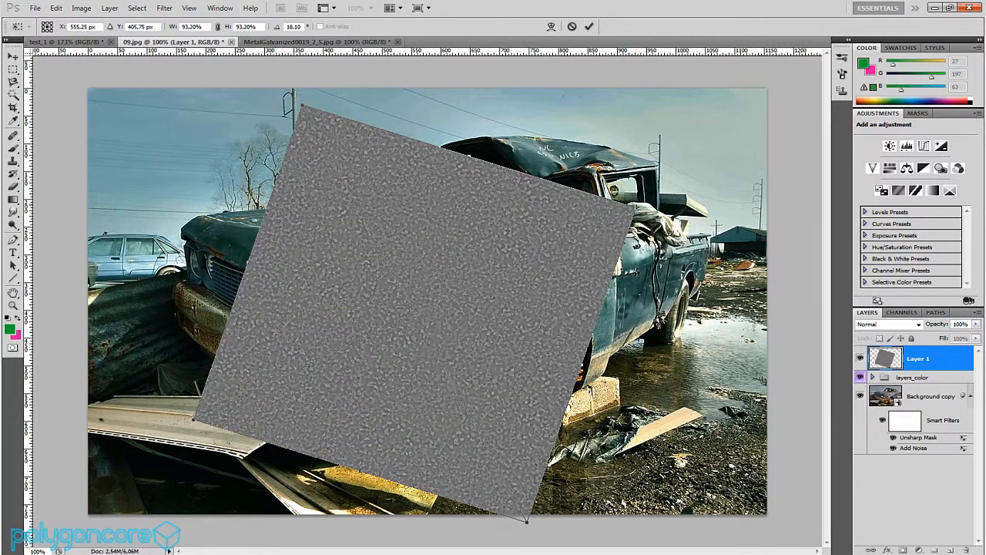
left_click_drag(630, 206, 552, 180)
right_click(521, 225)
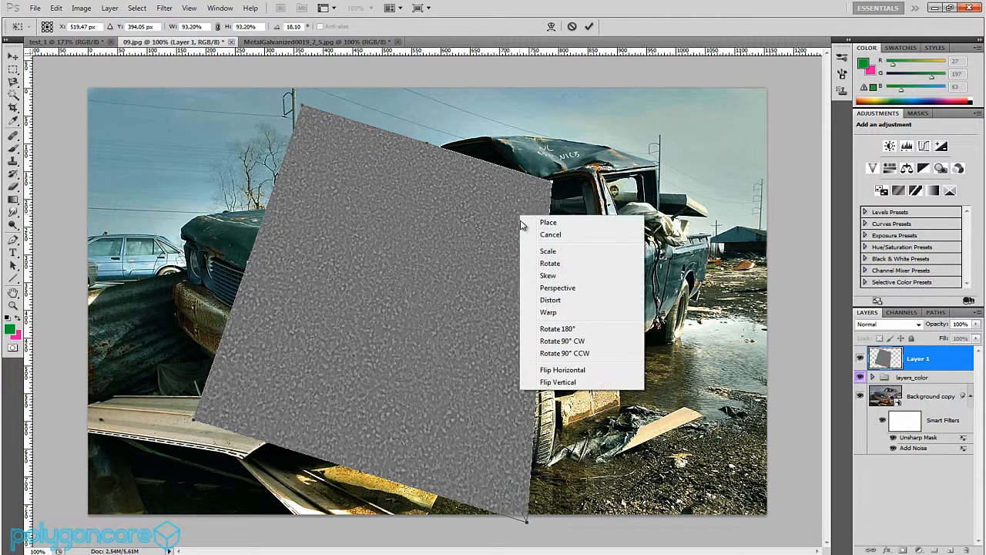
left_click(559, 300)
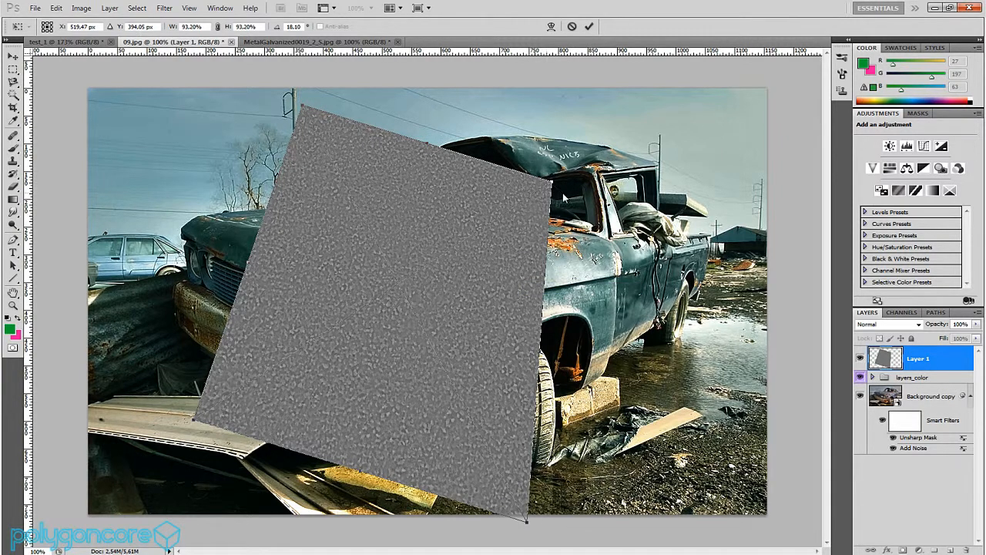
left_click_drag(563, 198, 550, 130)
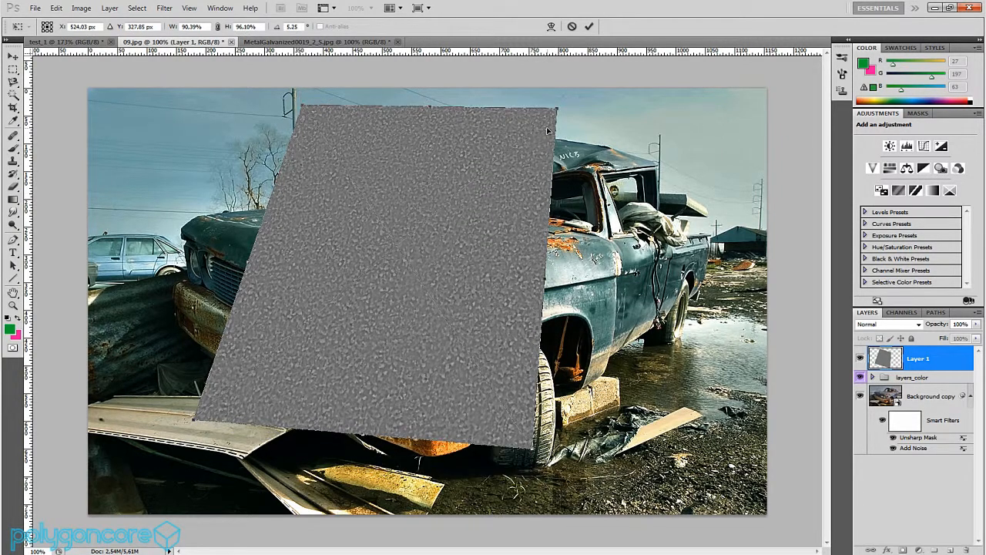
mouse_move(558, 236)
left_mouse_down()
mouse_move(556, 199)
mouse_move(560, 223)
left_mouse_up()
left_click_drag(460, 437, 548, 428)
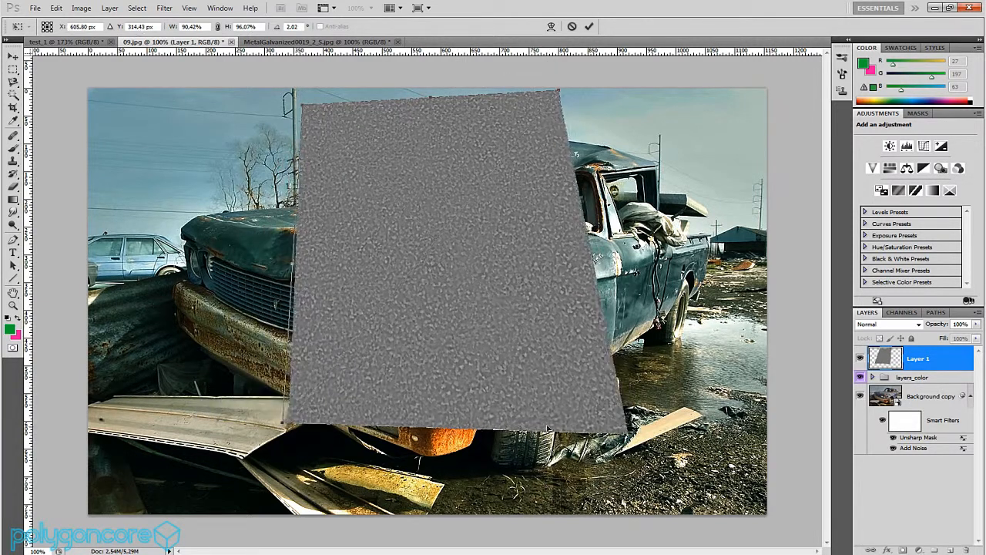
Warp Layer 1 so that its left edge bends inward and its lower-left corner is pulled slightly up.
right_click(542, 346)
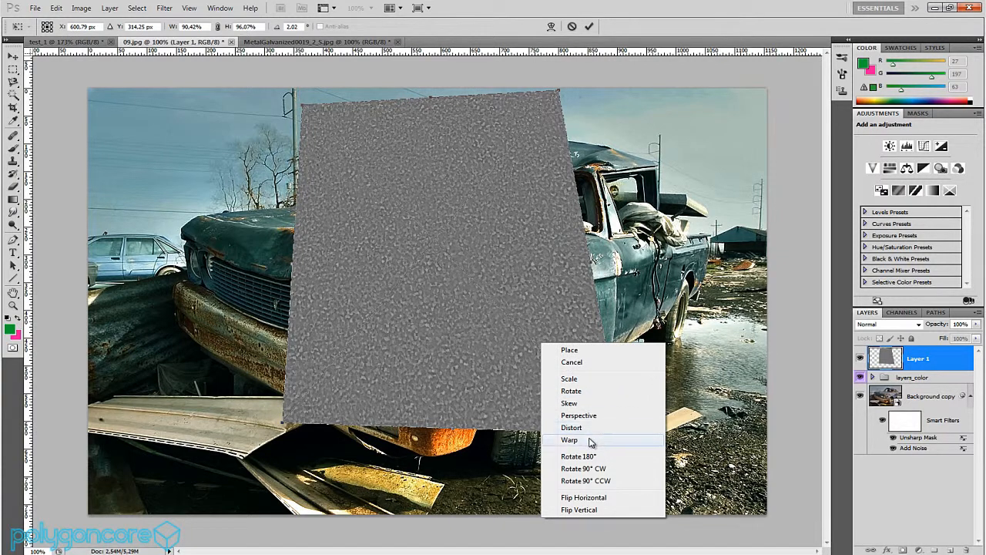
left_click(591, 441)
left_click_drag(493, 301, 416, 296)
left_click_drag(403, 200, 335, 357)
mouse_move(290, 427)
left_mouse_down()
mouse_move(308, 420)
mouse_move(286, 418)
left_mouse_up()
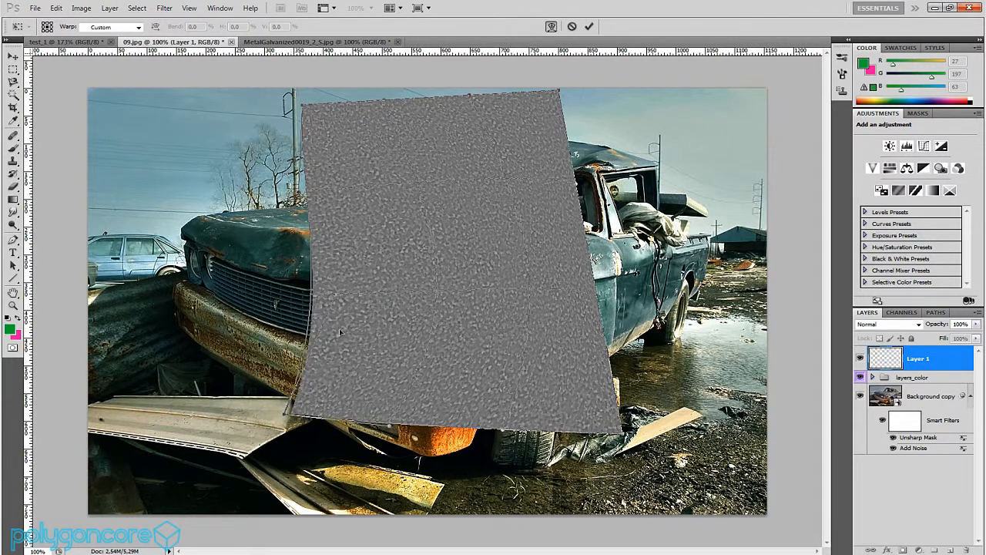
Try flipping Layer 1 horizontally and vertically, then cancel the entire free transform.
right_click(453, 253)
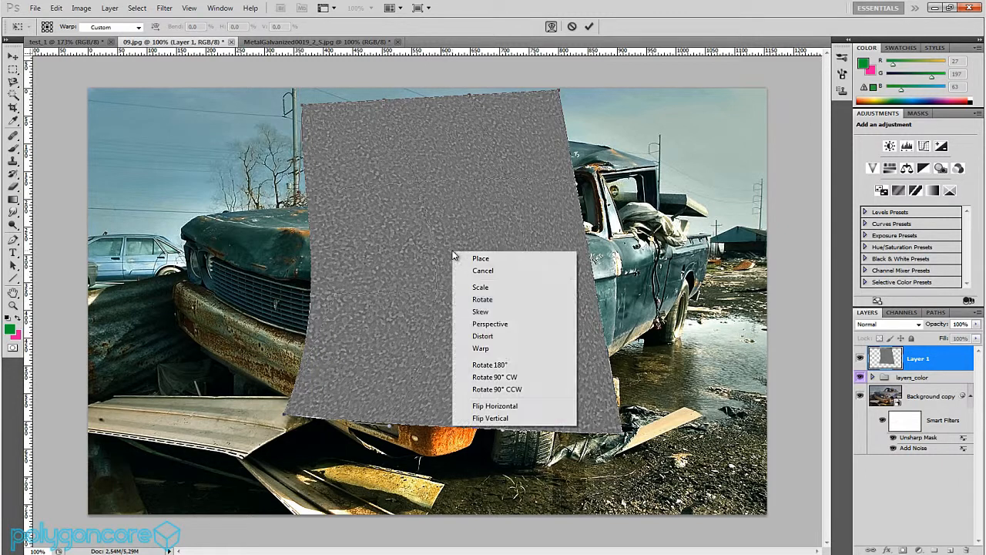
left_click(514, 407)
right_click(487, 311)
left_click(547, 468)
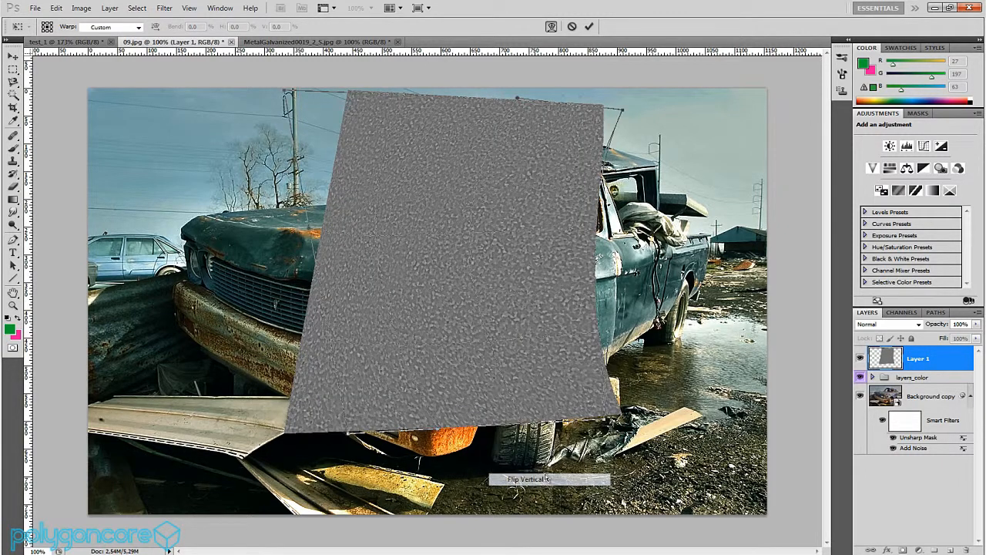
left_click(573, 27)
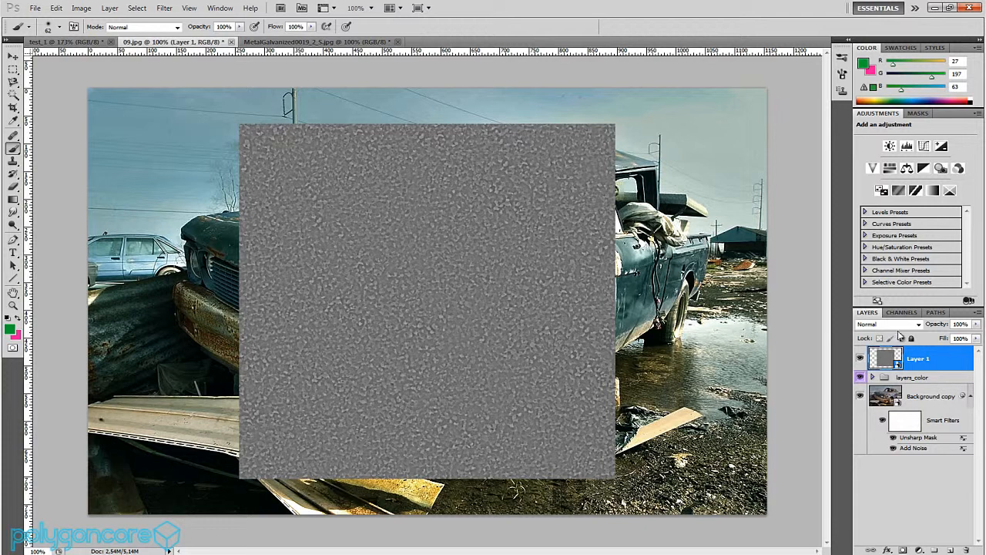
Try the Luminosity blend mode on Layer 1 and reset it to Normal.
left_click(908, 327)
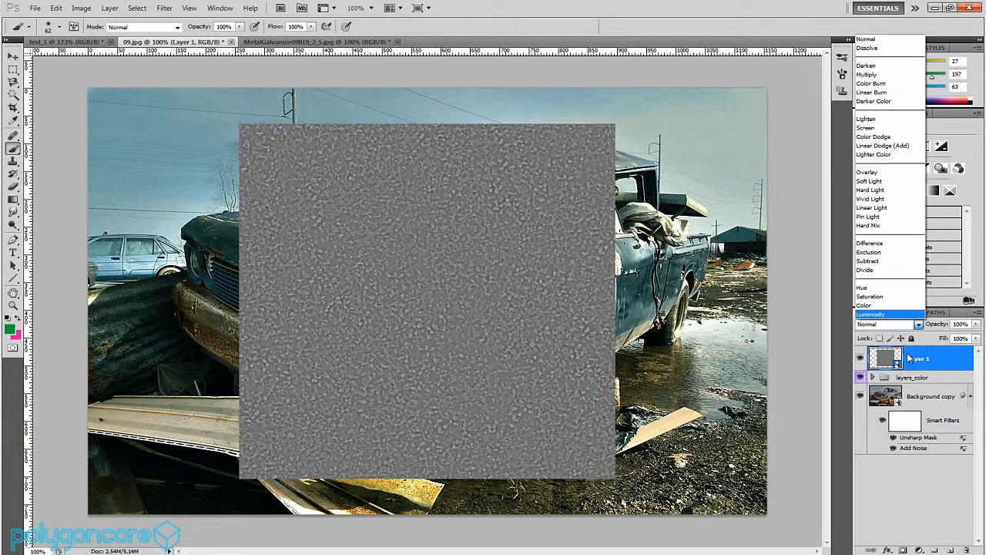
left_click(914, 328)
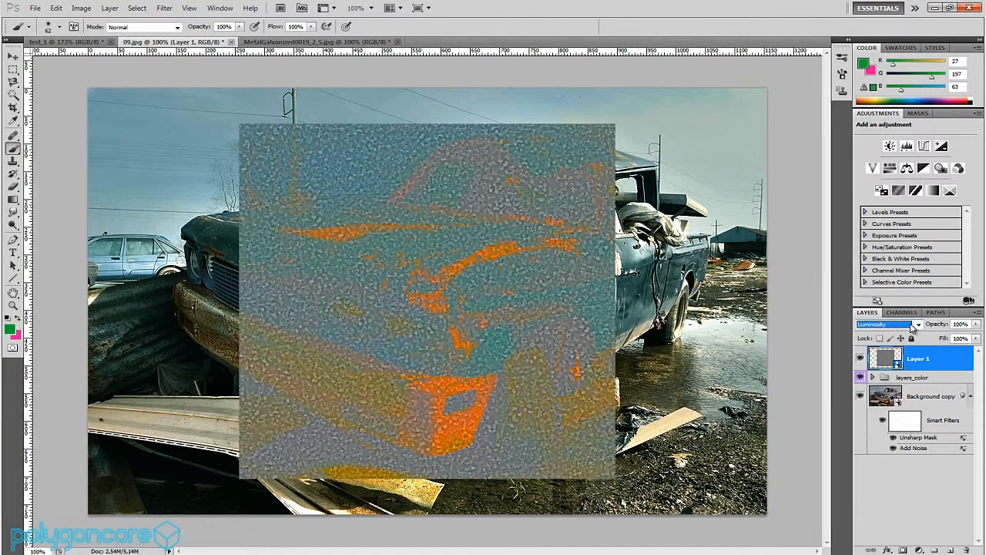
left_click(913, 328)
left_click(886, 50)
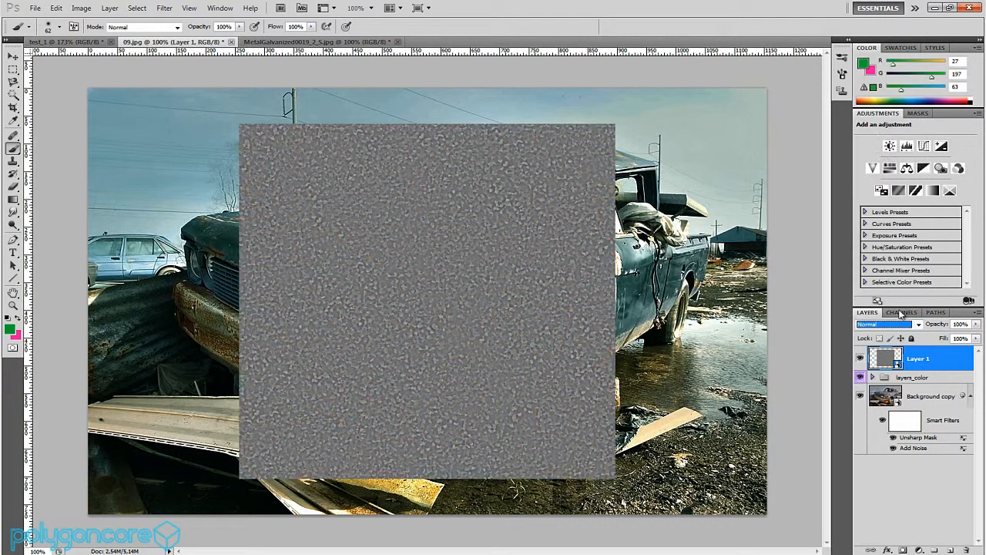
Try the successive blend modes on Layer 1, from Darken and Multiply through the light and Difference modes to Luminosity.
key("Down")
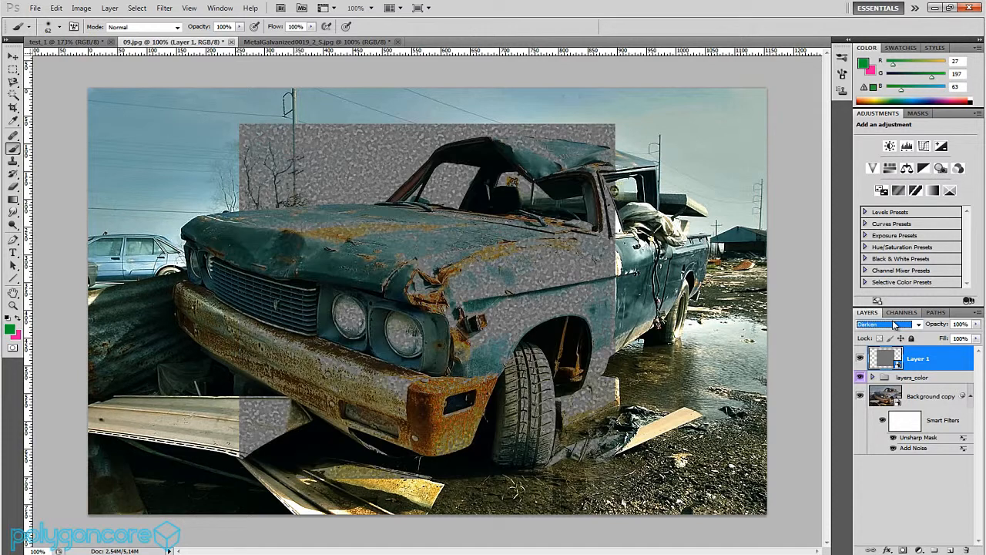
key("Down")
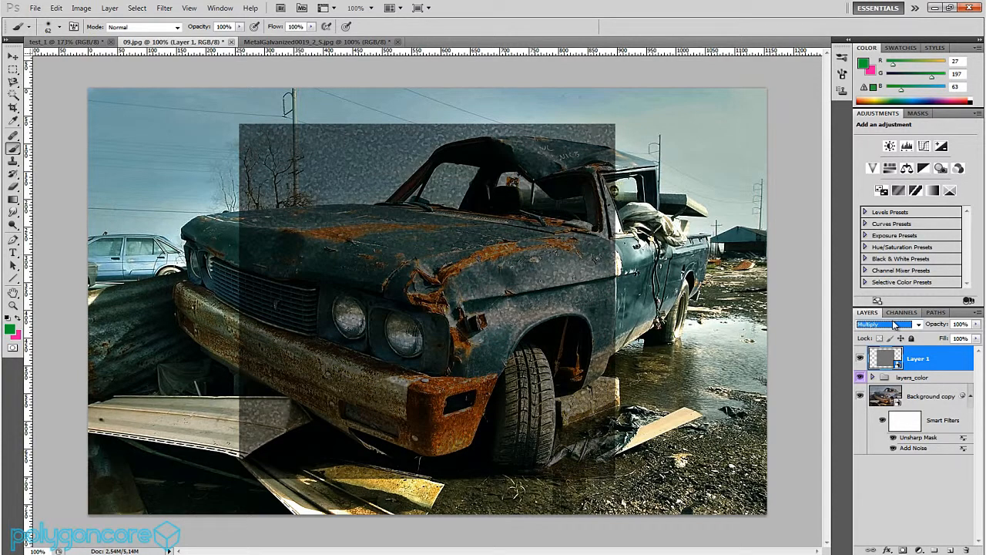
key("Down")
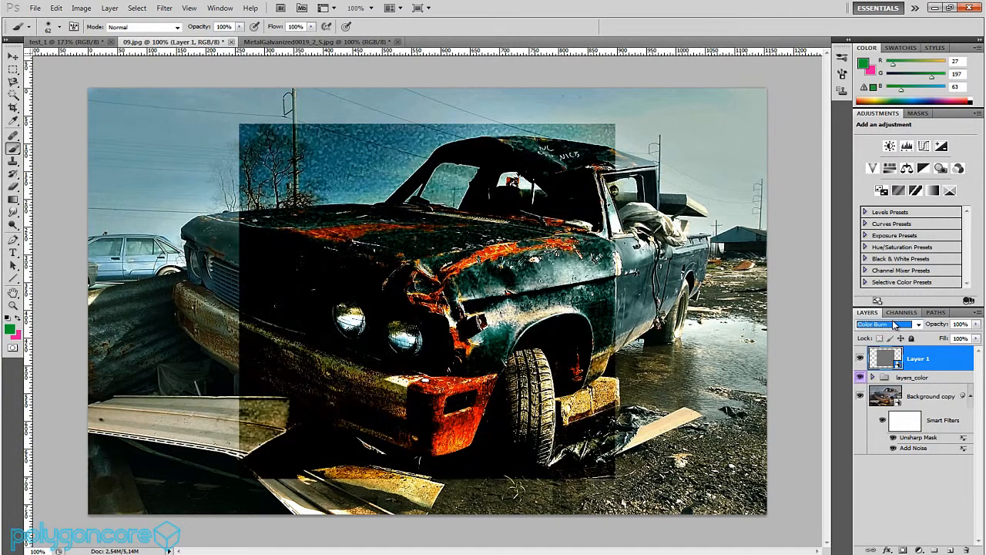
key("Down")
key("Down")
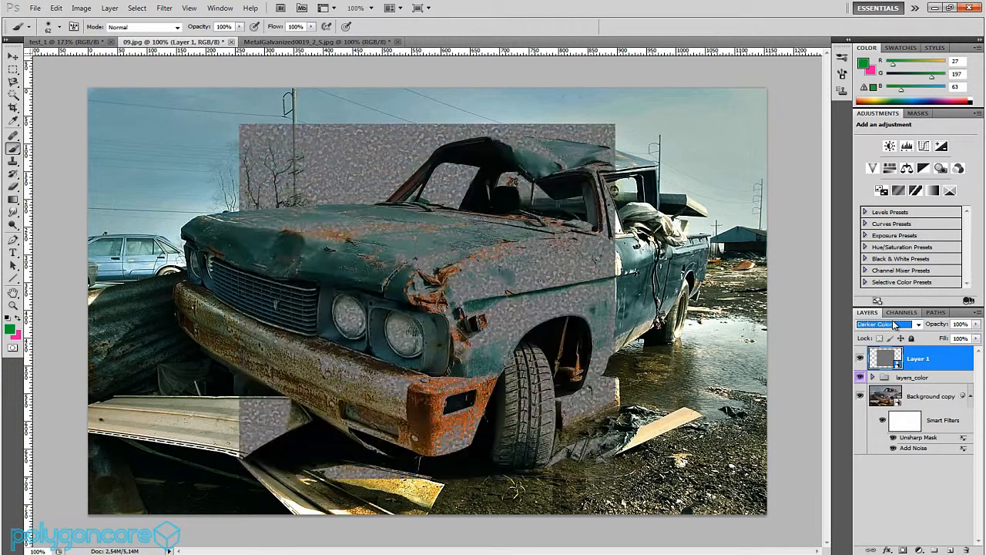
key("Down")
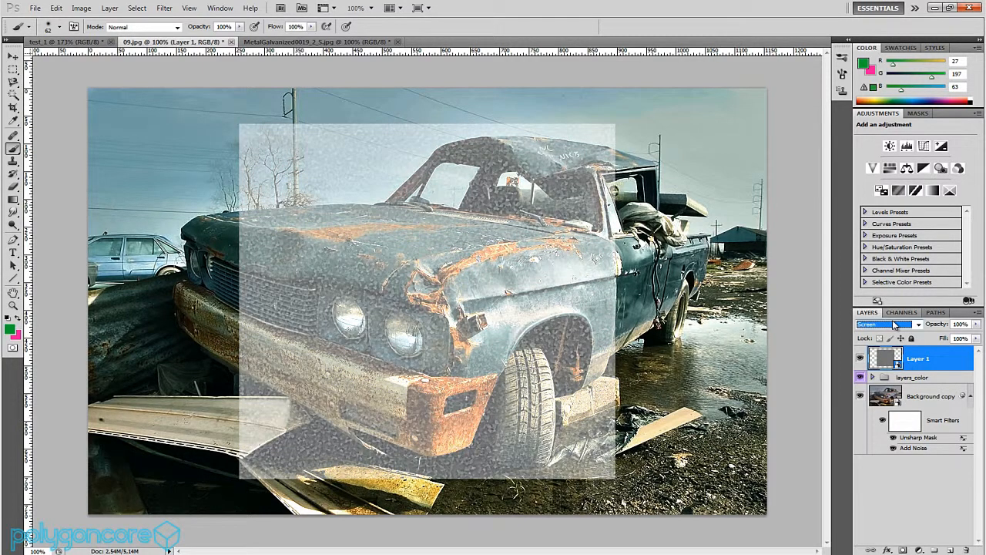
key("Down")
key("Down")
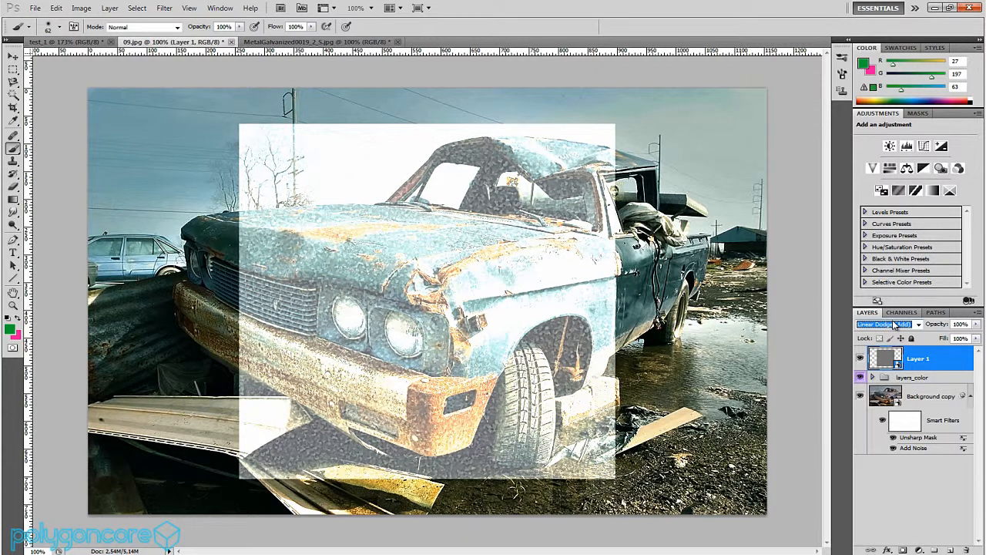
key("Down")
key("Down")
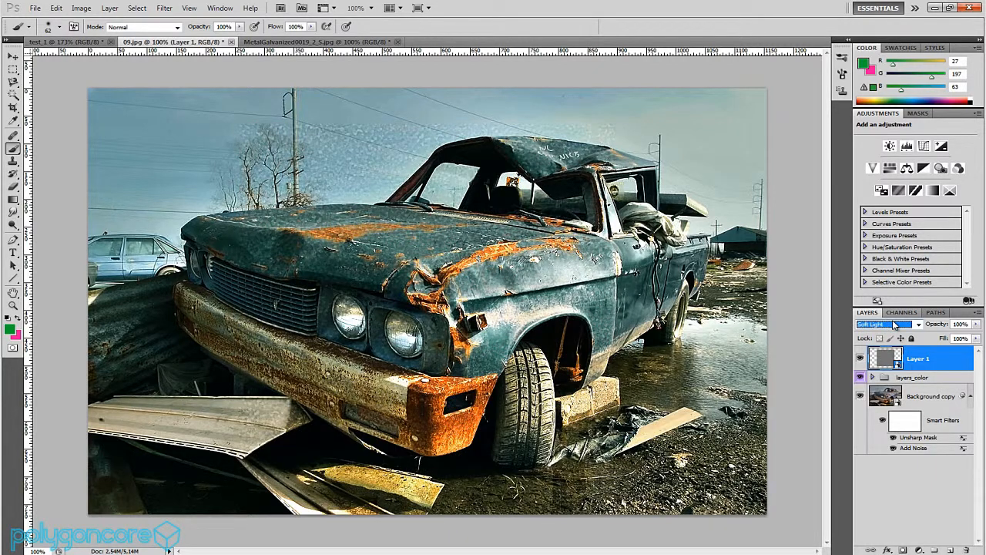
key("Down")
key("Down")
key("Down")
key("Down")
key("Down")
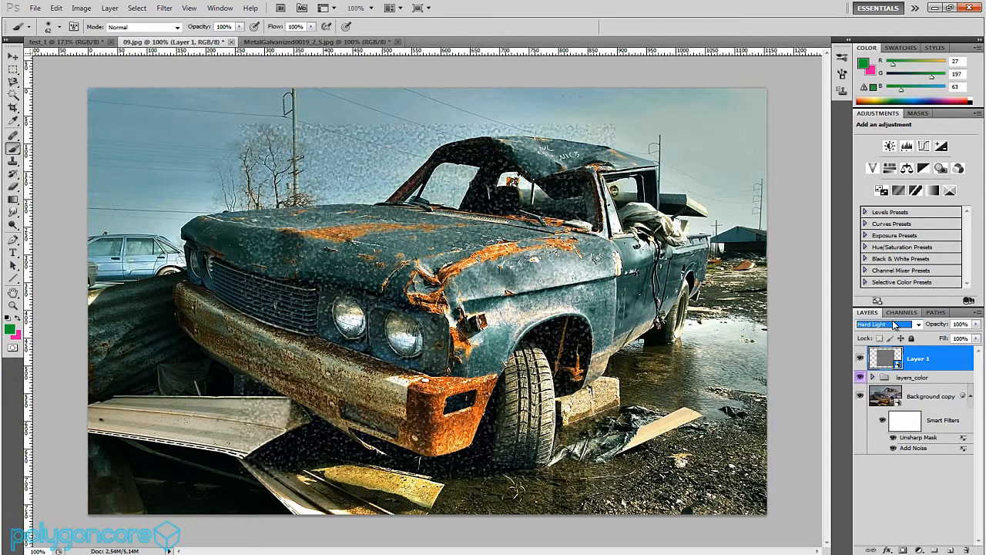
key("Down")
key("Down")
key("Down")
key("Down")
key("Down")
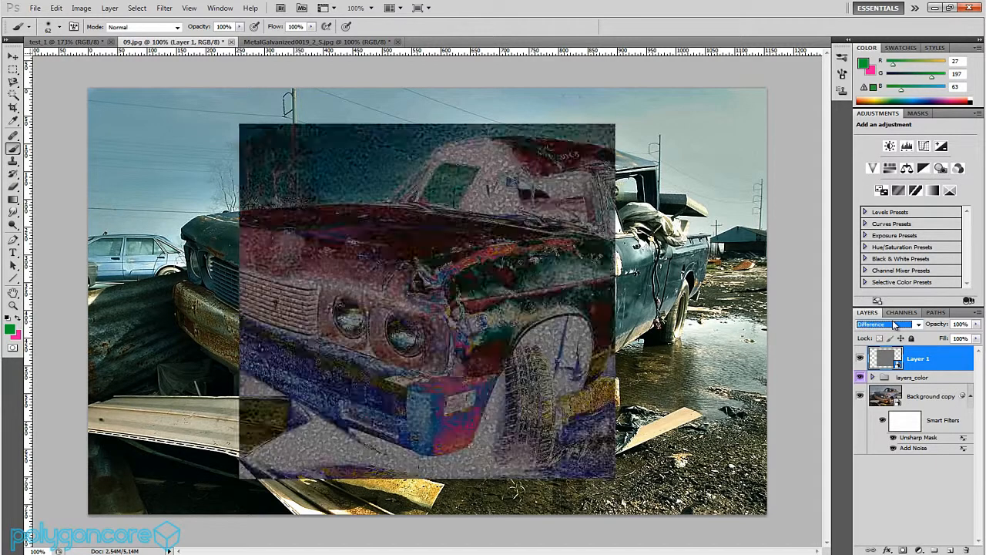
key("Down")
key("Down")
key("Down")
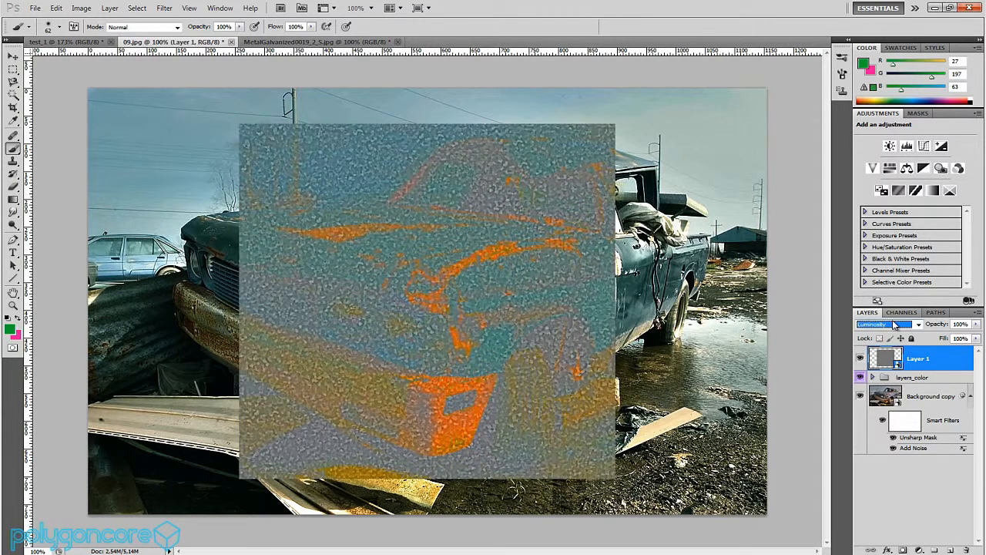
Set Layer 1's blend mode to Overlay and move the layer to X 758 px, Y 353 px, over the truck's front fender.
left_click(894, 325)
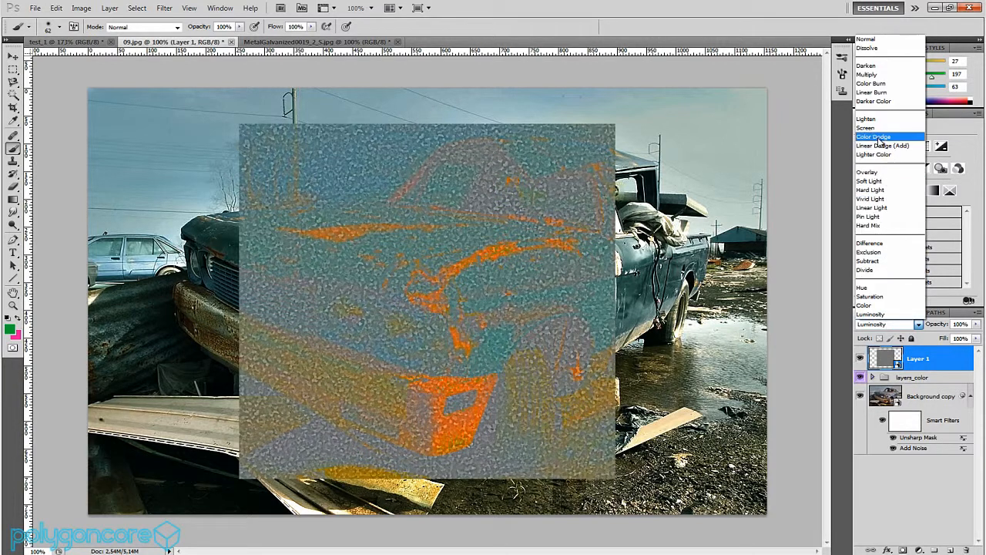
left_click(877, 173)
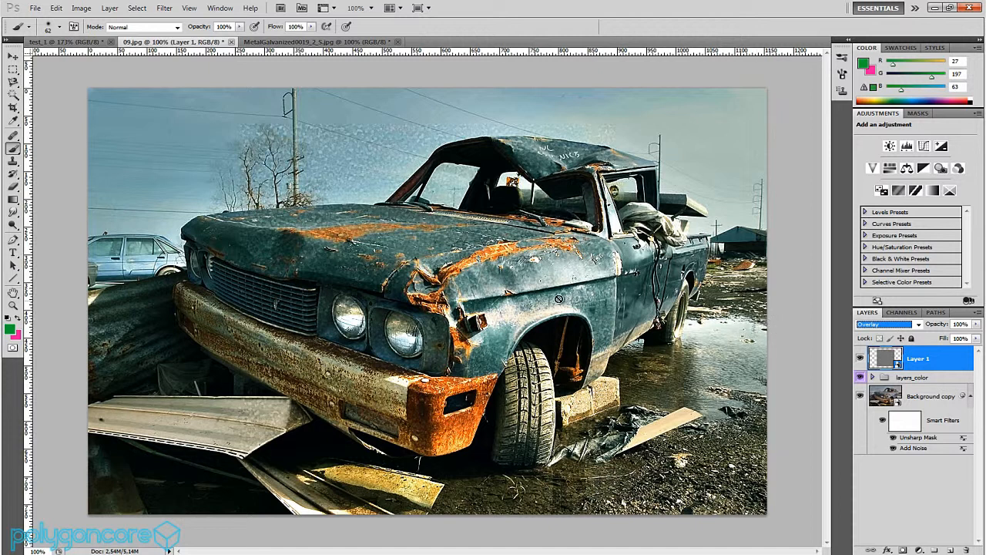
left_click(879, 363)
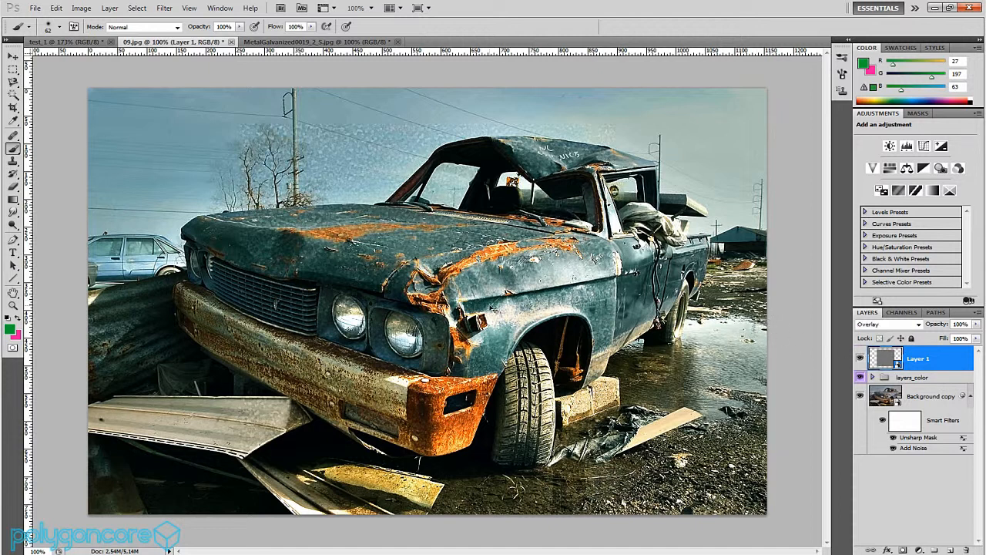
key("ctrl+t")
left_click_drag(491, 296, 595, 277)
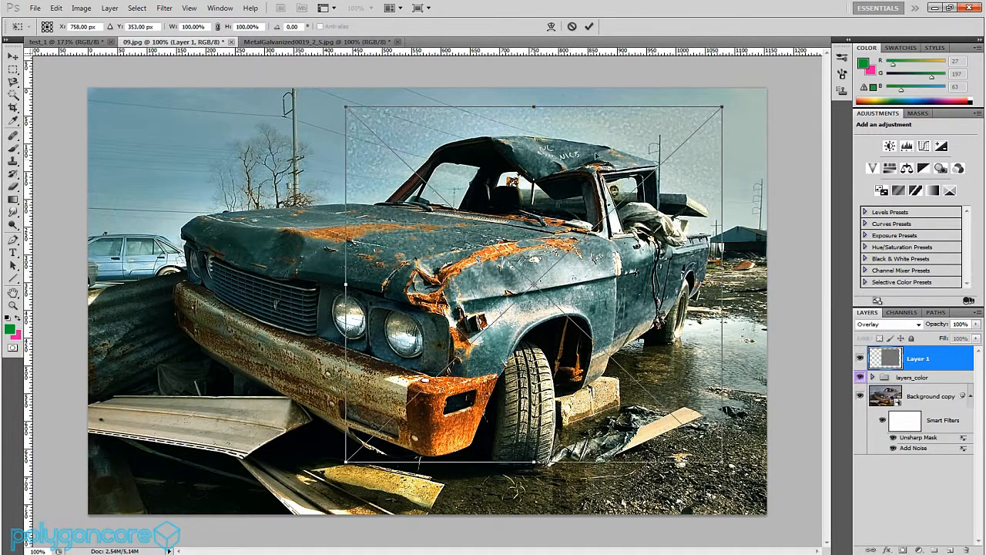
left_click(589, 27)
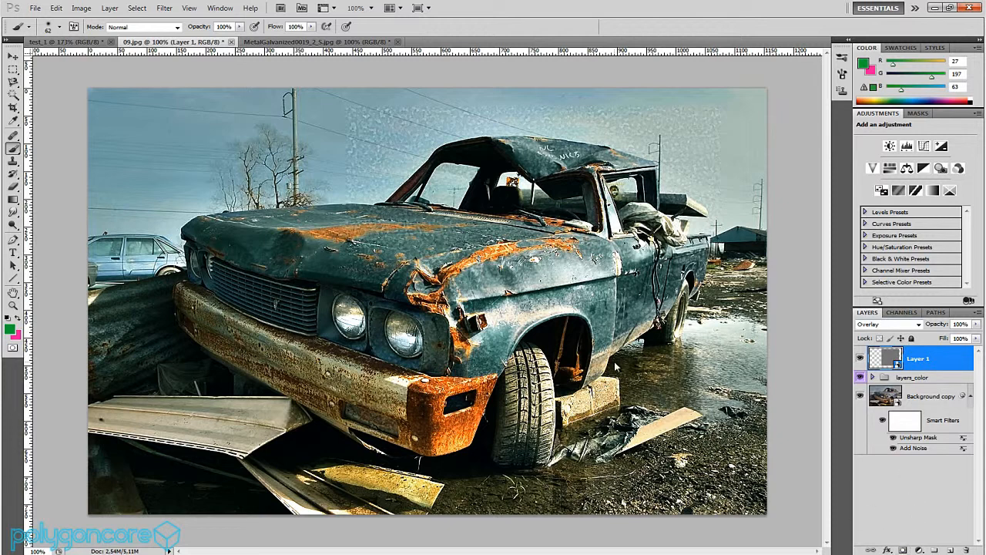
Outline the truck's front fender with the Polygonal Lasso and add a layer mask to Layer 1 from that selection.
key("ctrl+plus")
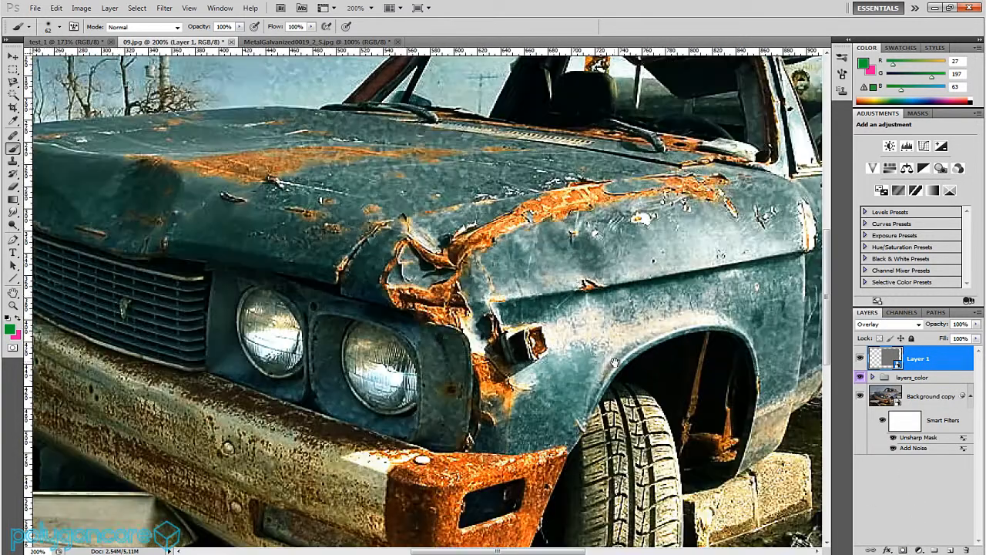
left_click_drag(615, 363, 416, 339)
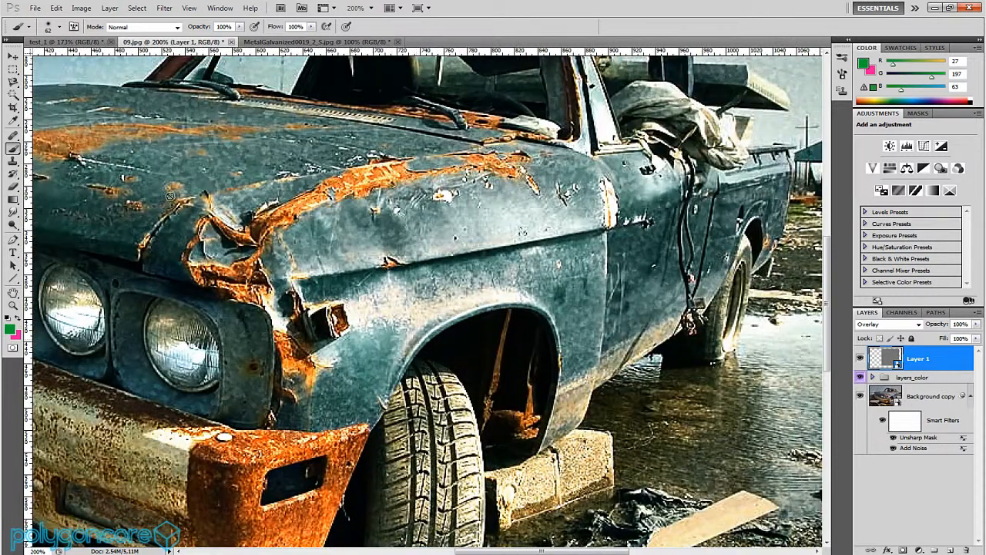
left_click(12, 82)
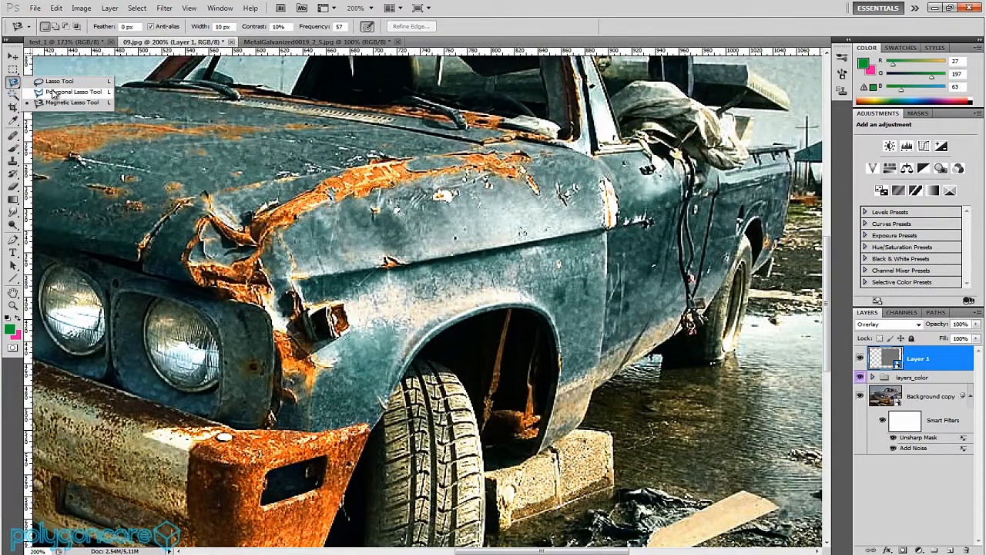
left_click(54, 90)
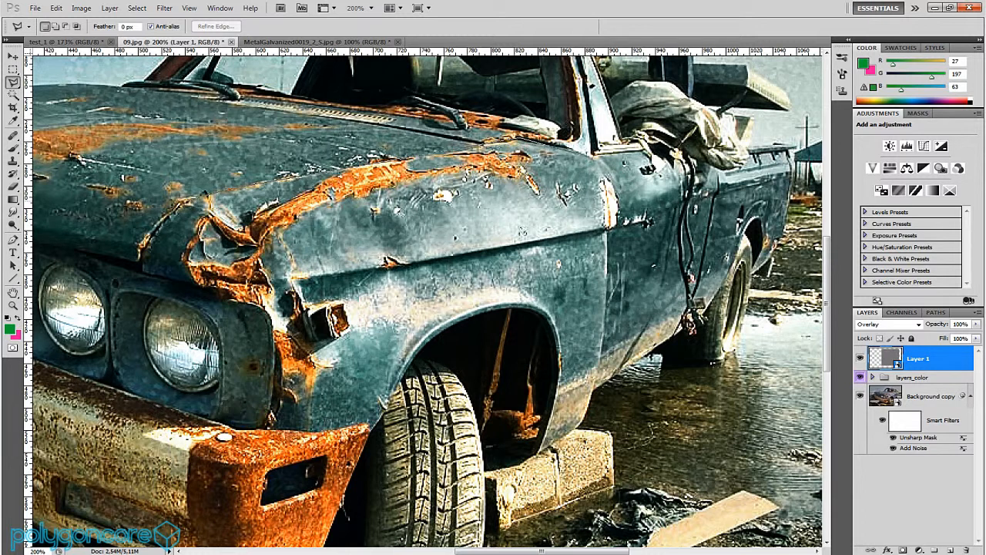
left_click(248, 302)
left_click(274, 339)
left_click(268, 424)
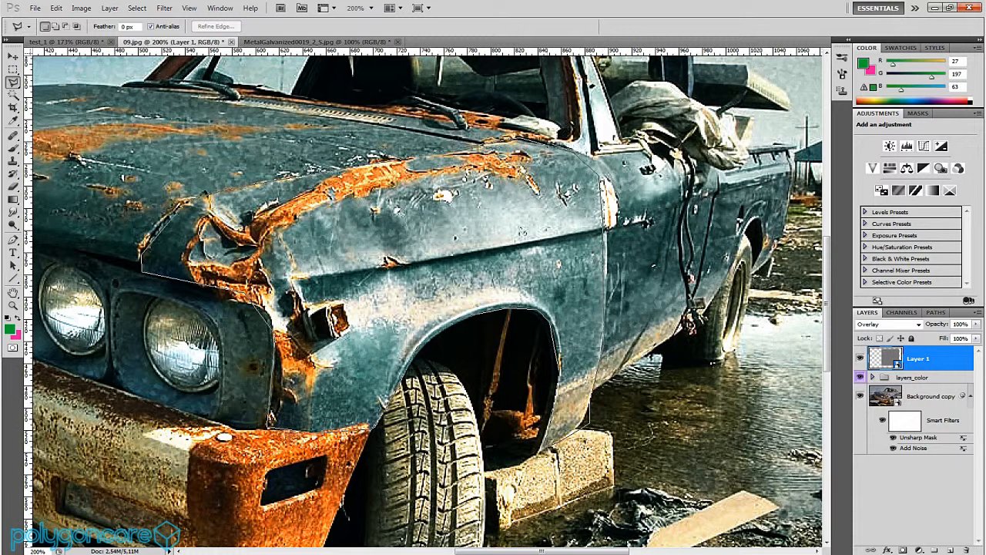
key("Return")
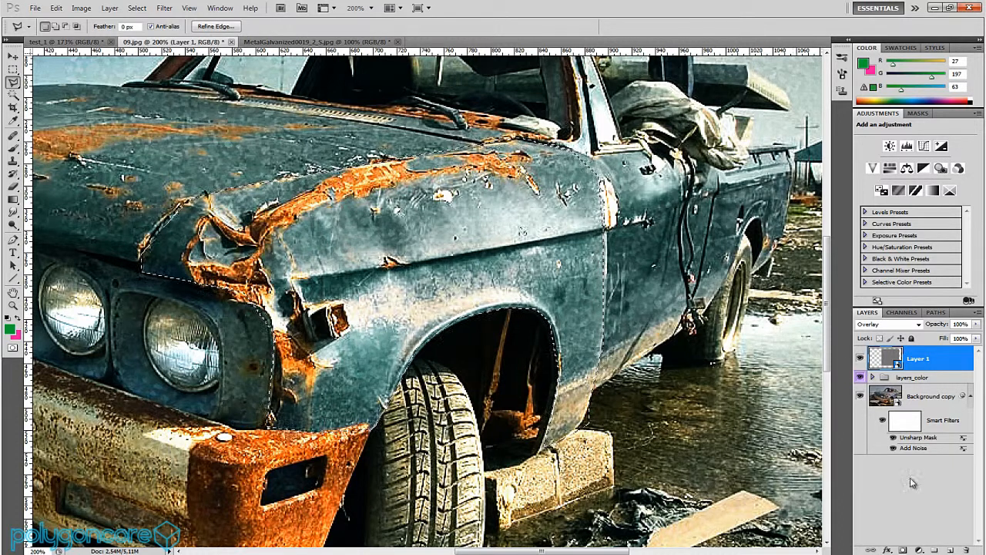
left_click(901, 550)
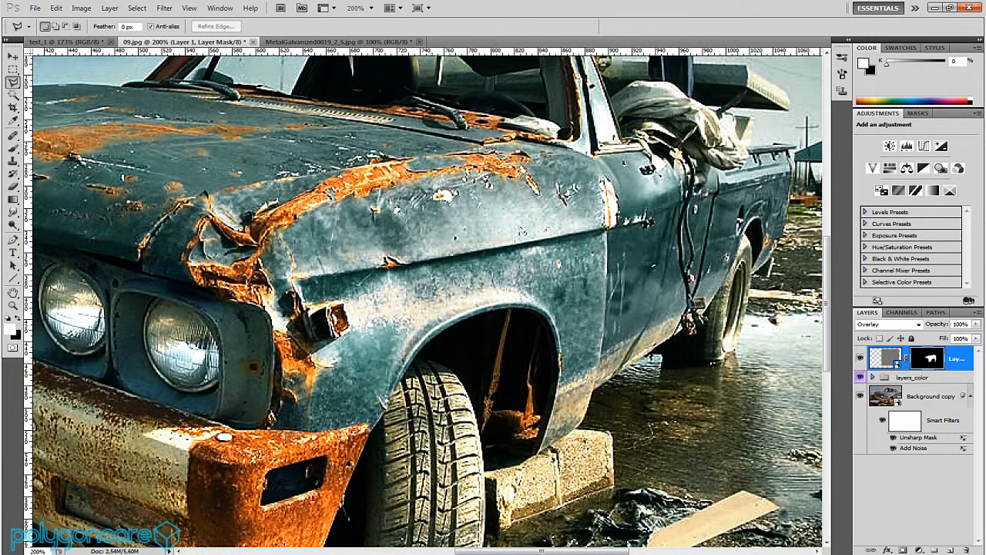
left_click(889, 324)
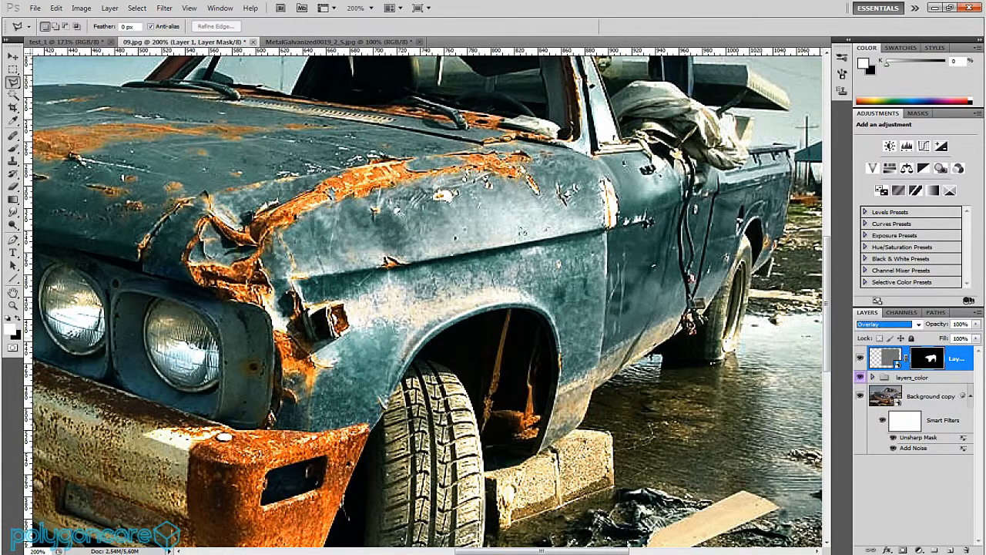
left_click(976, 325)
mouse_move(979, 338)
left_mouse_down()
mouse_move(942, 341)
mouse_move(977, 340)
left_mouse_up()
left_click(893, 358)
left_click(976, 325)
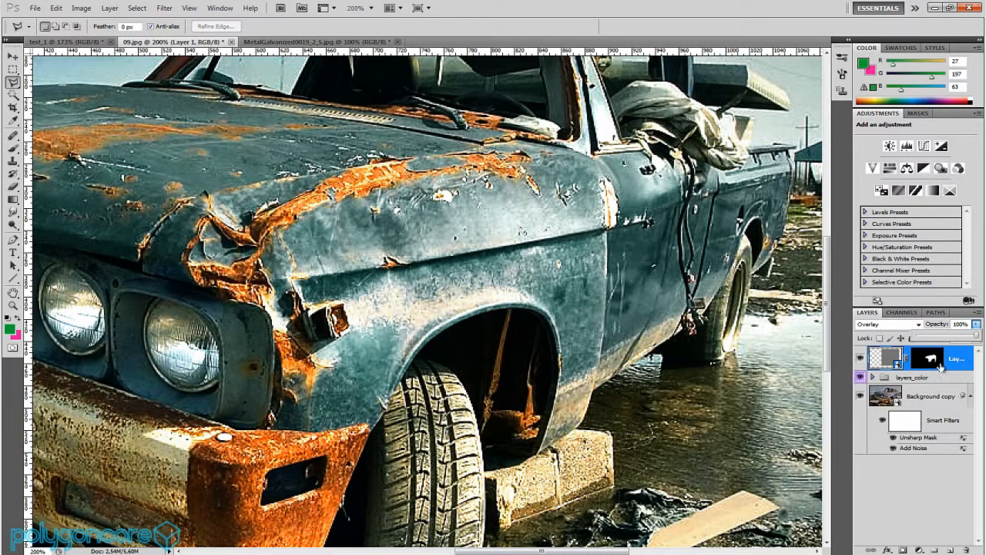
left_click(977, 279)
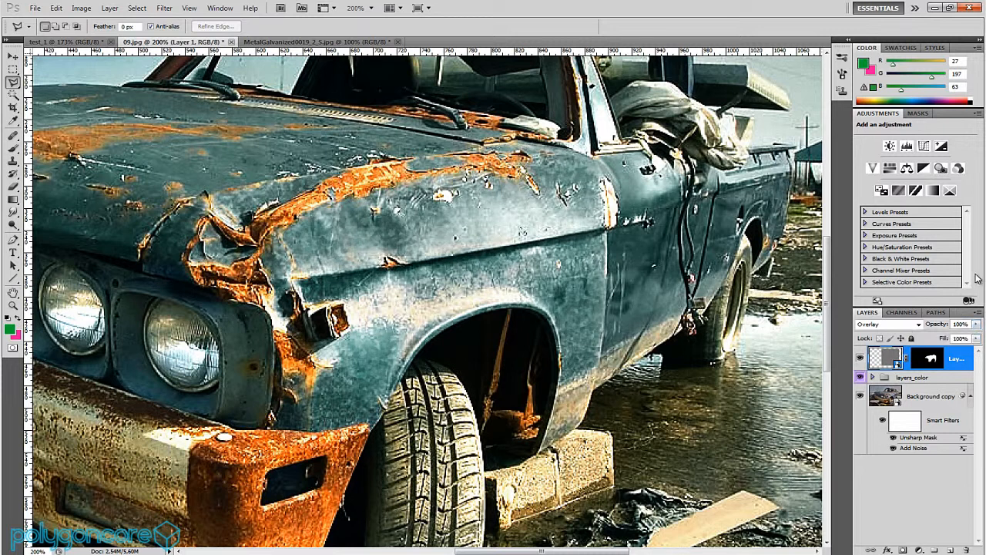
Add a Levels adjustment layer clipped to Layer 1 and set its midtone input level to 0.50.
key("ctrl+minus")
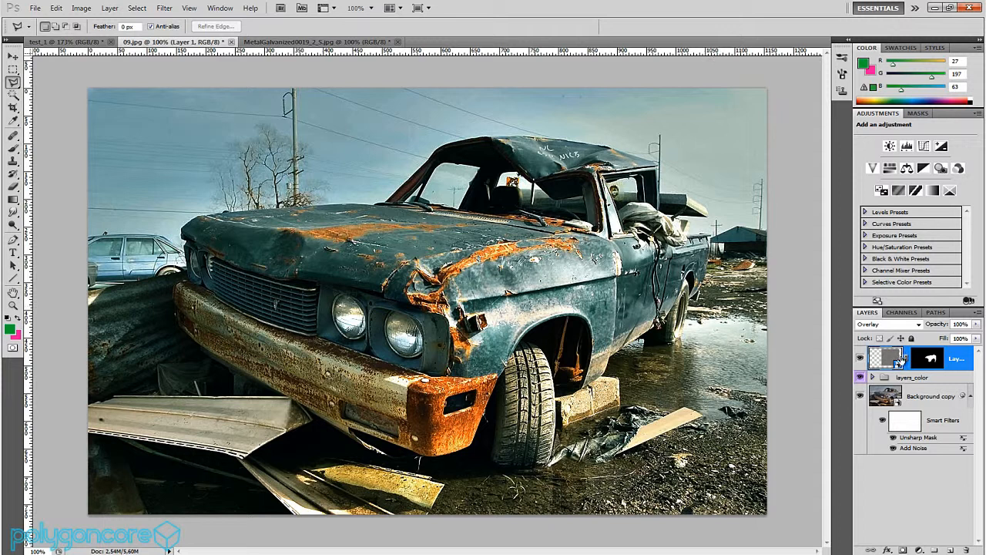
left_click(920, 549)
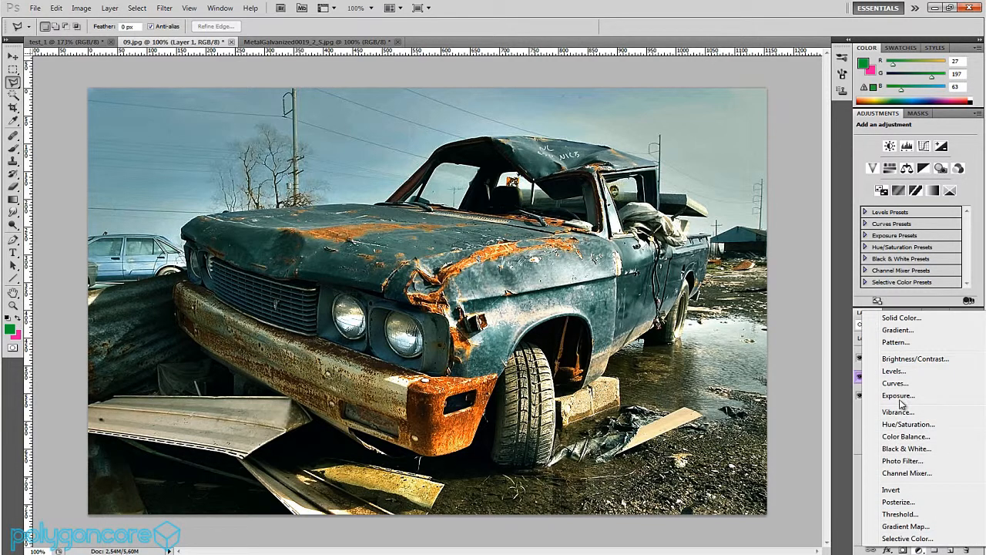
left_click(906, 373)
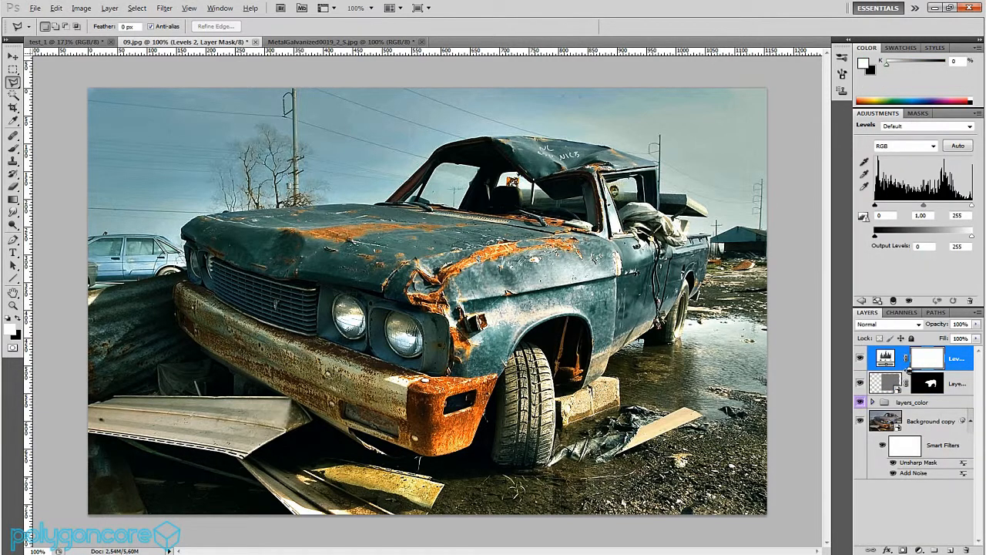
left_click(908, 371, "alt")
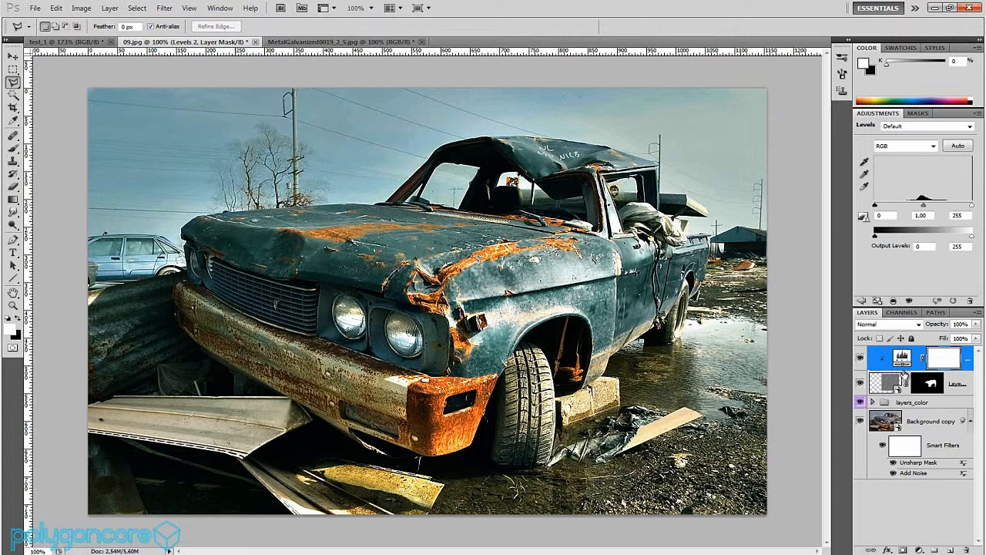
mouse_move(875, 239)
left_mouse_down()
mouse_move(922, 239)
mouse_move(874, 239)
left_mouse_up()
mouse_move(973, 239)
left_mouse_down()
mouse_move(954, 240)
mouse_move(973, 240)
left_mouse_up()
left_click_drag(925, 206, 946, 209)
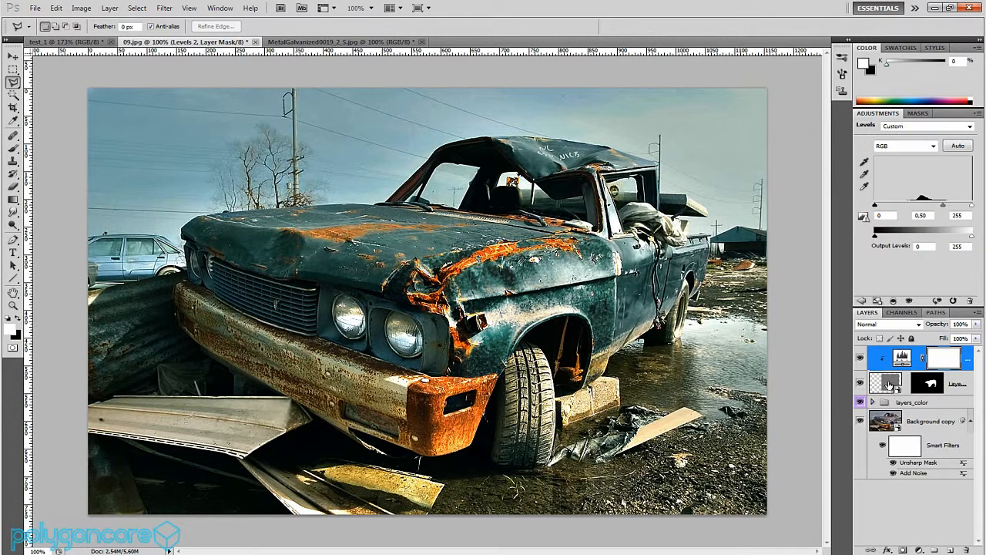
Soften the edges of Layer 1's layer mask with a Gaussian Blur of 3.7 pixels radius.
left_click(890, 386)
left_click(906, 356)
left_click(931, 385)
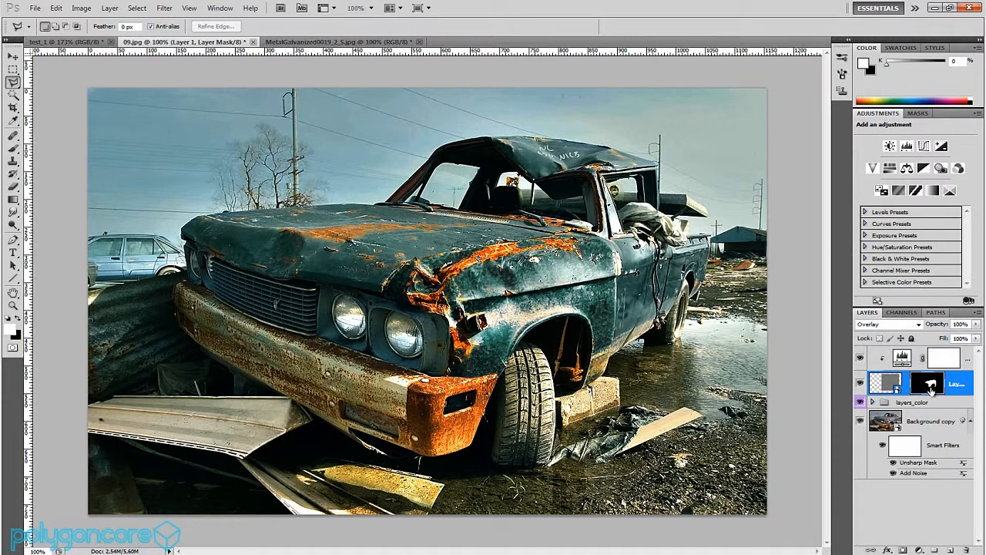
left_click(164, 8)
mouse_move(185, 110)
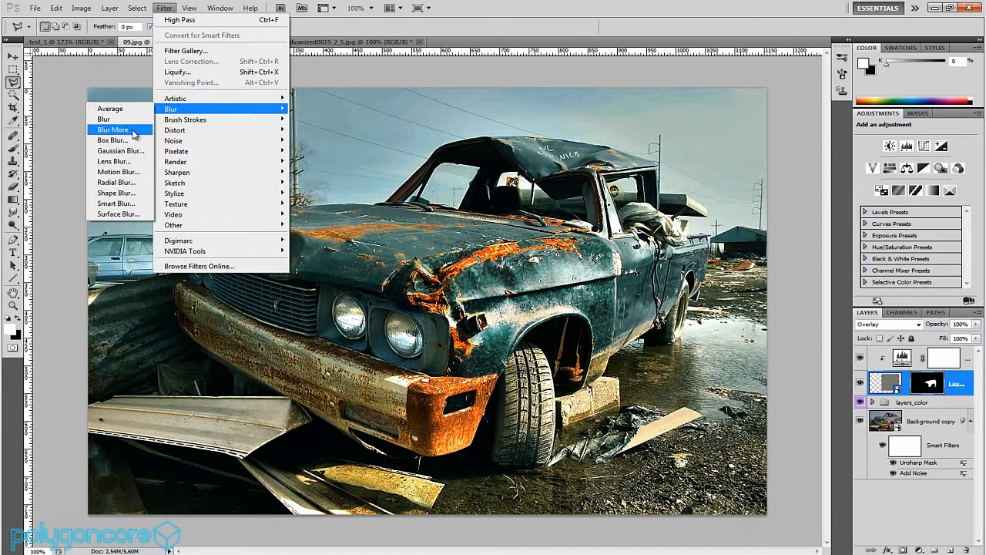
left_click(123, 151)
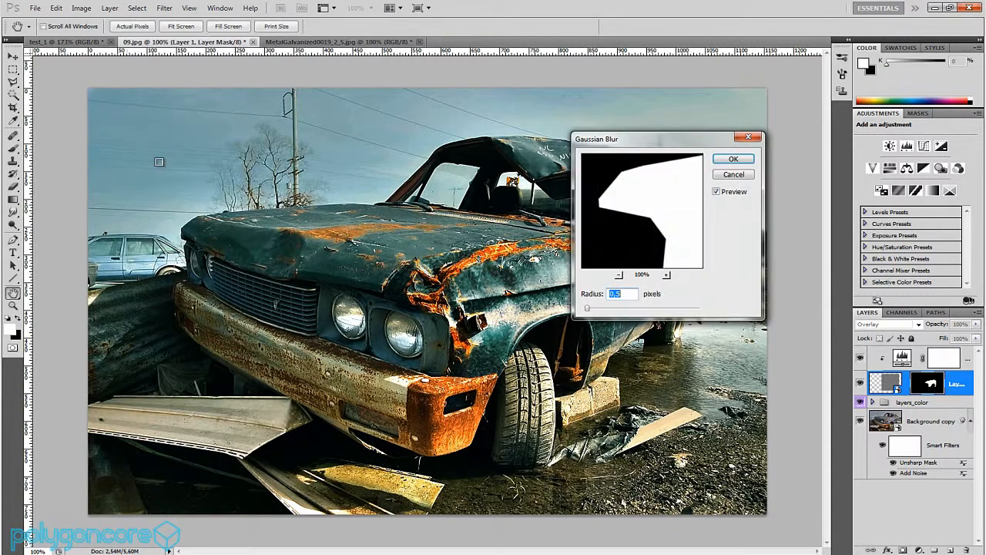
left_click_drag(587, 308, 607, 310)
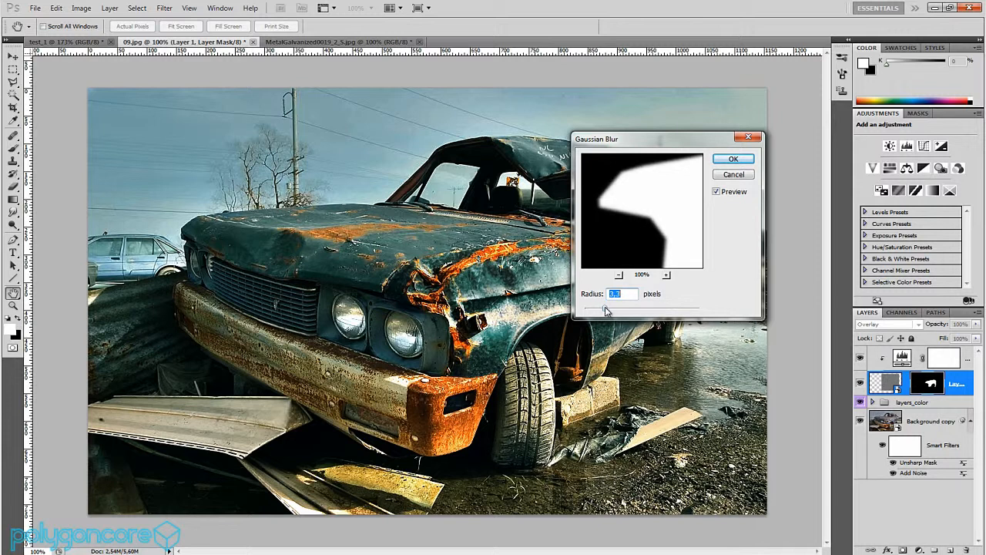
left_click(733, 159)
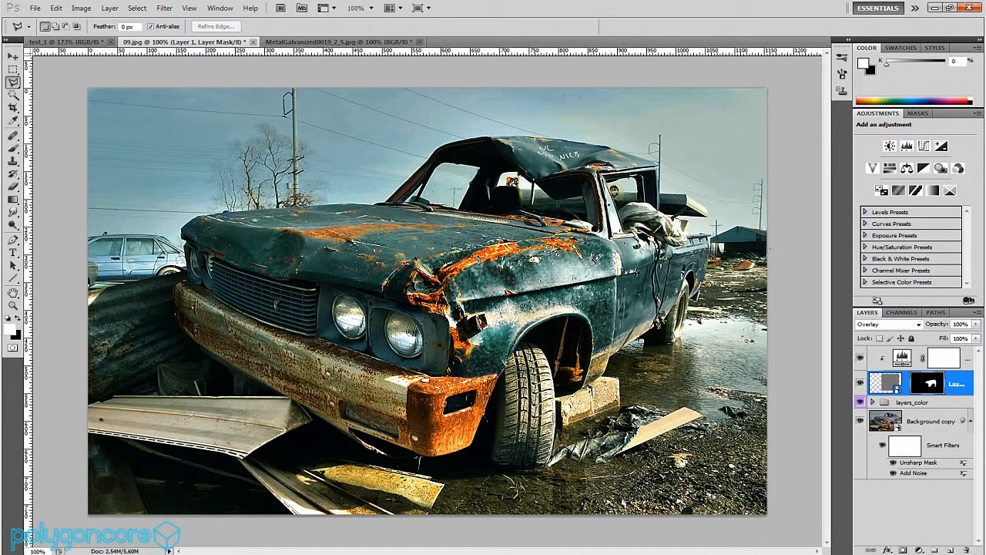